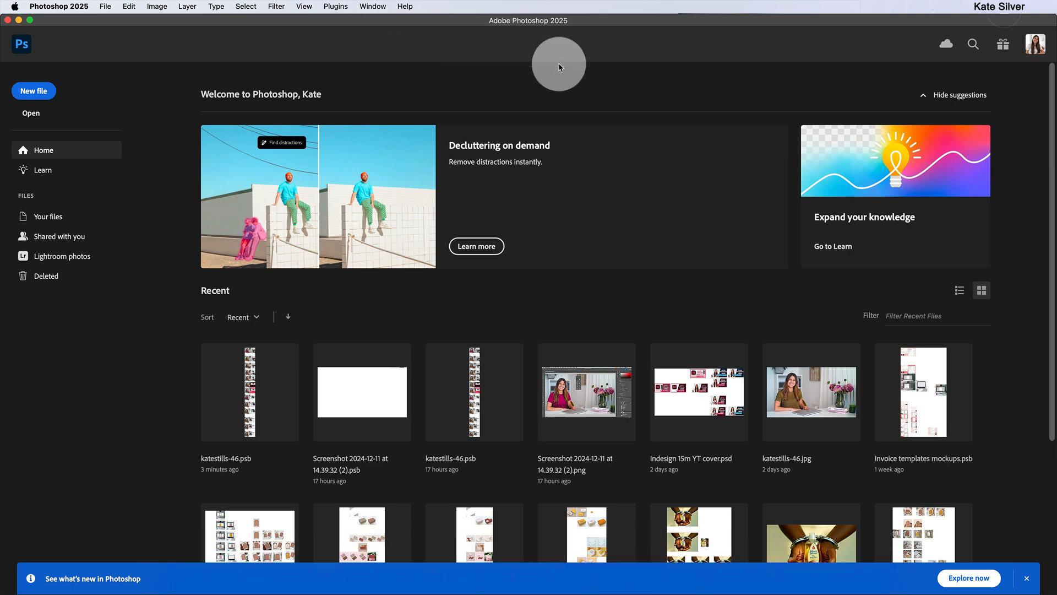
# Open the What's new overview and skim its feature pages from Distraction Removal to New Photoshop (beta) features.
pyautogui.moveTo(559, 589)
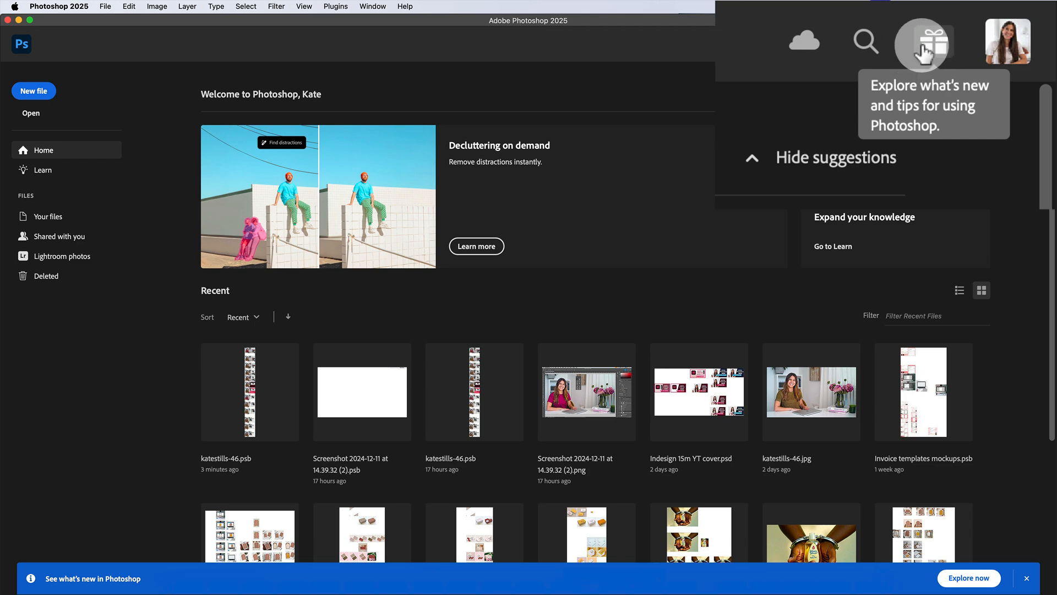
pyautogui.click(1001, 46)
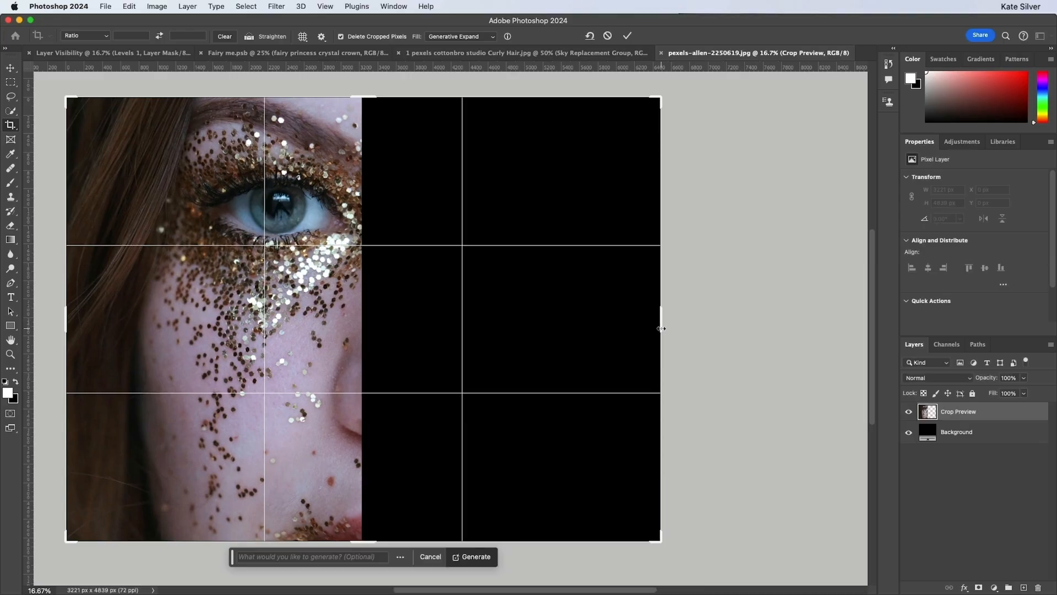
pyautogui.press('Return')
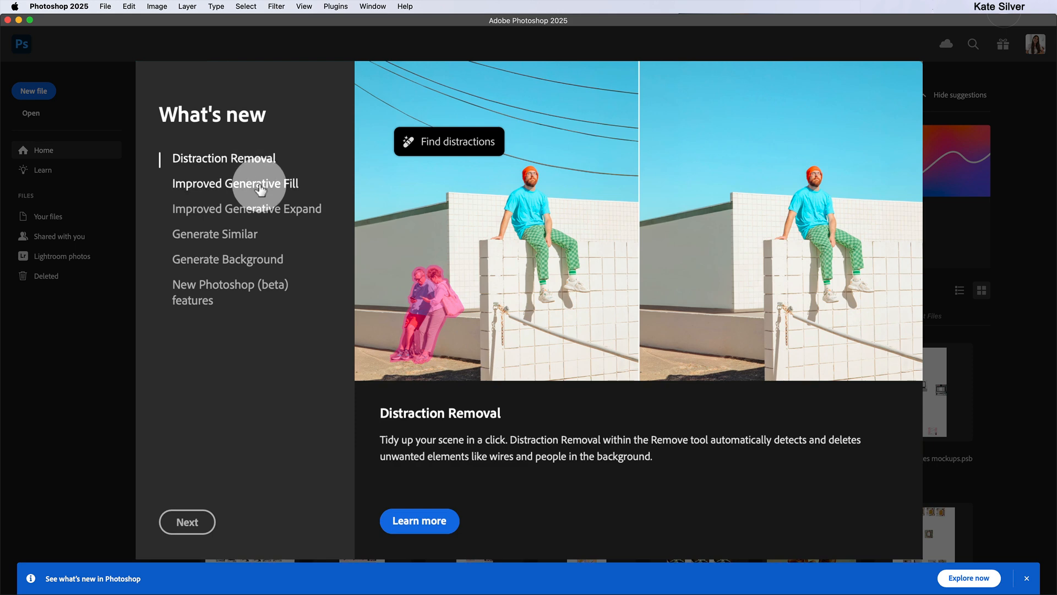
pyautogui.click(223, 184)
pyautogui.click(236, 208)
pyautogui.click(235, 233)
pyautogui.click(231, 275)
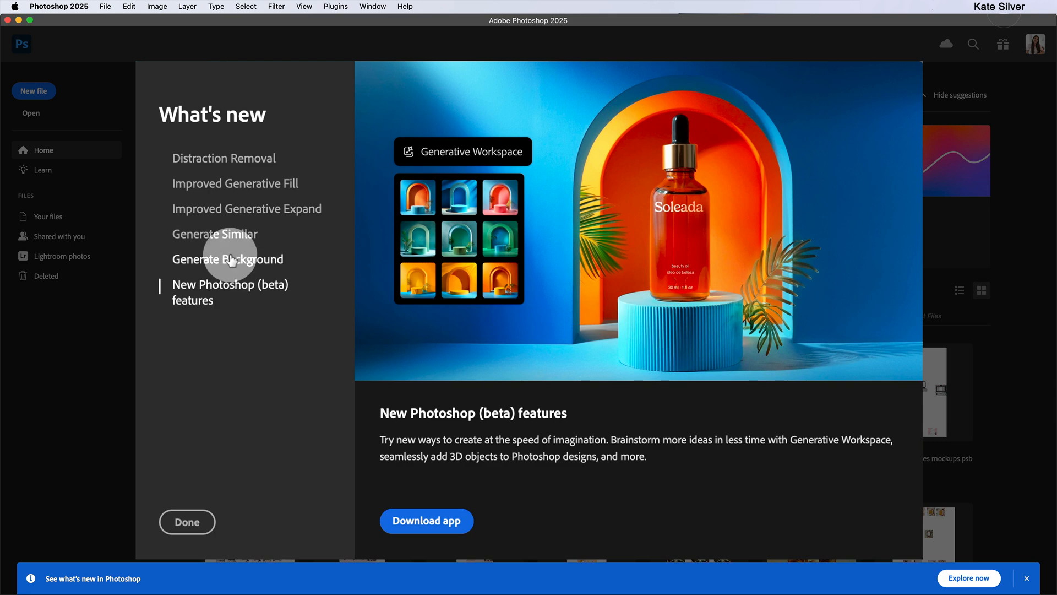
pyautogui.click(234, 258)
pyautogui.click(224, 157)
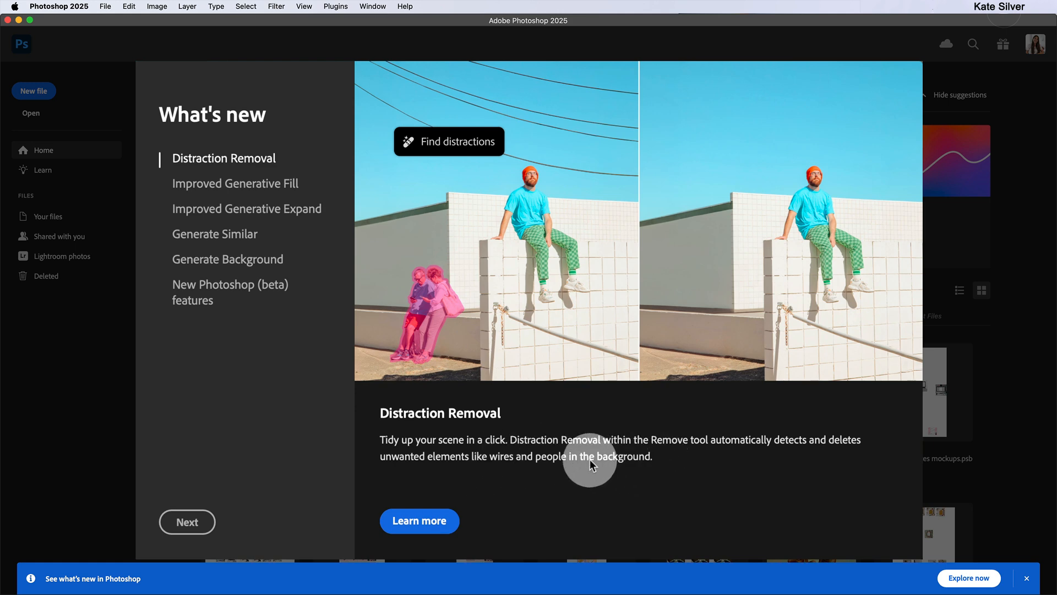
# Read the What's new pages on Generative Fill, Generative Expand, Generate Similar, Generate Background and the beta features in order.
pyautogui.click(227, 185)
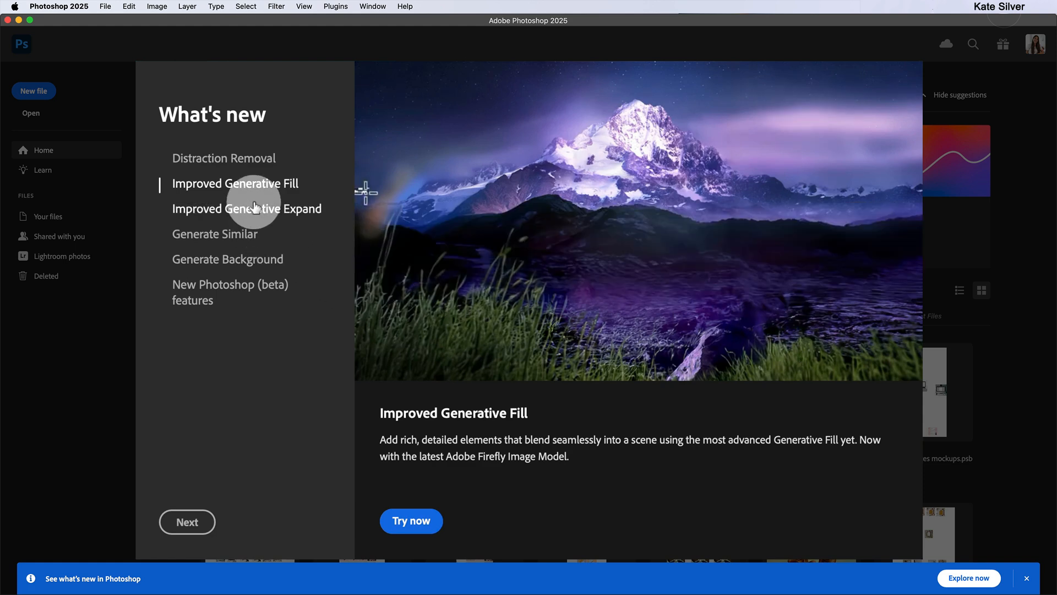
pyautogui.click(189, 210)
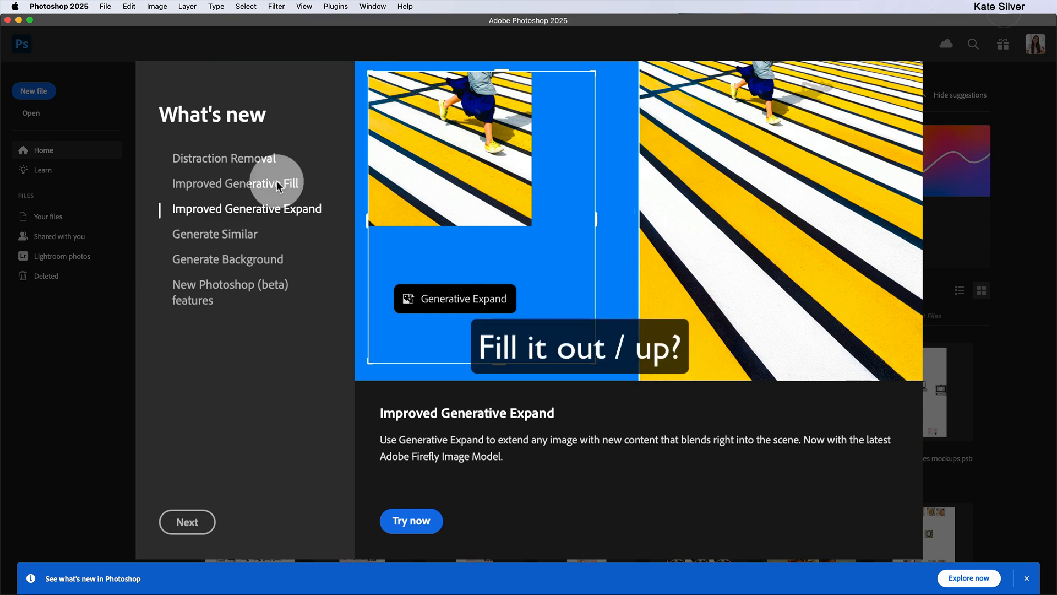
pyautogui.click(205, 236)
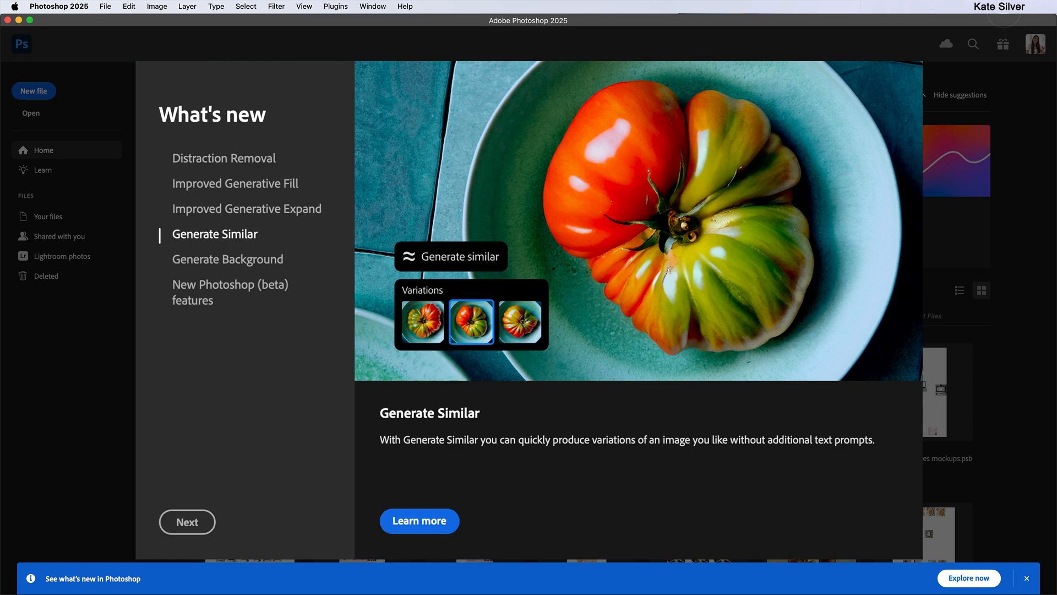
pyautogui.click(228, 260)
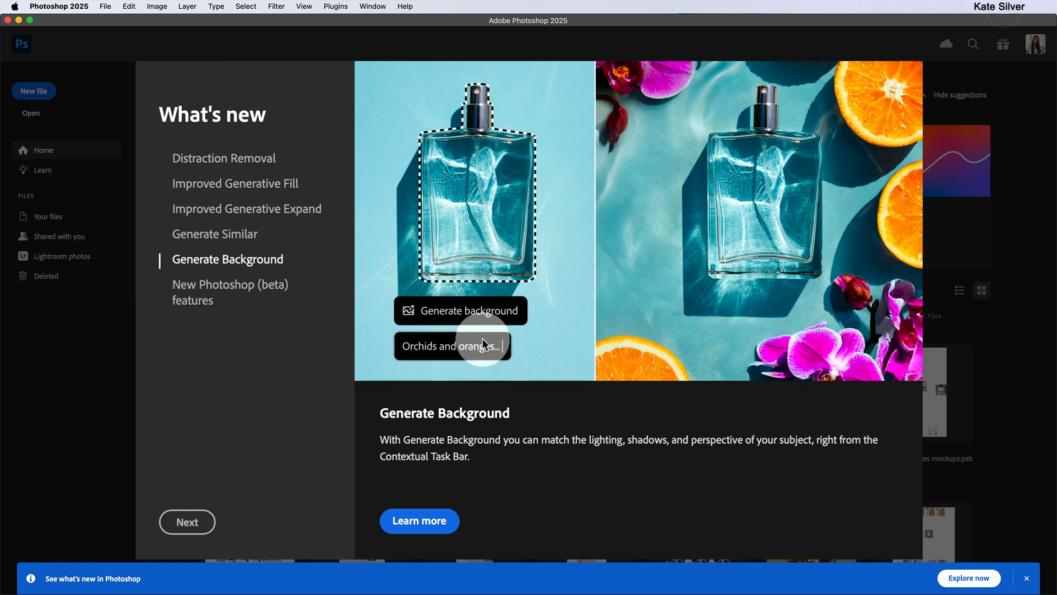
pyautogui.click(243, 286)
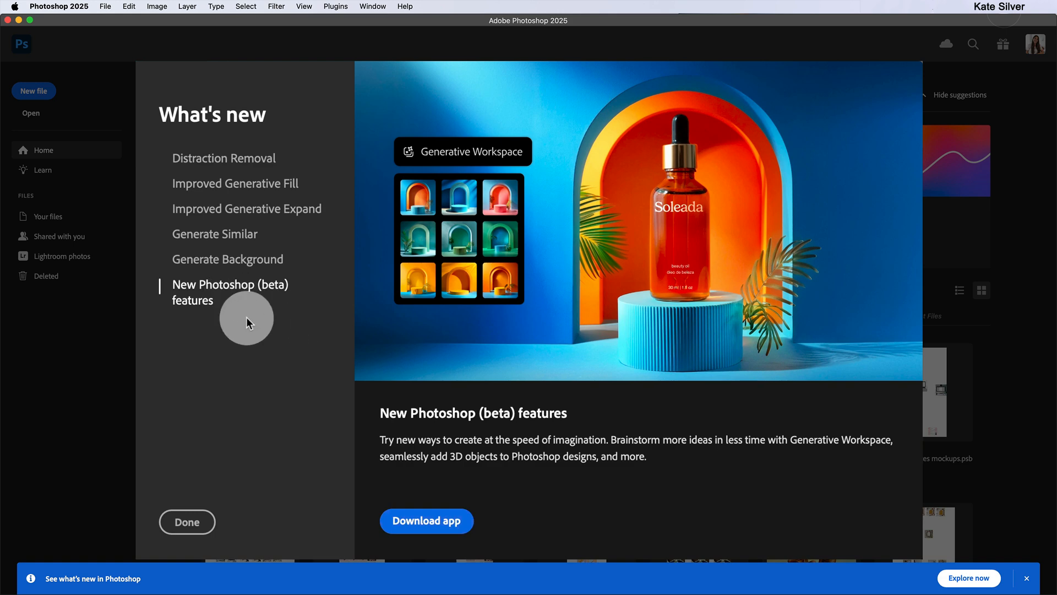
# Open the Distraction Removal tutorial together with its sample image.
pyautogui.click(182, 158)
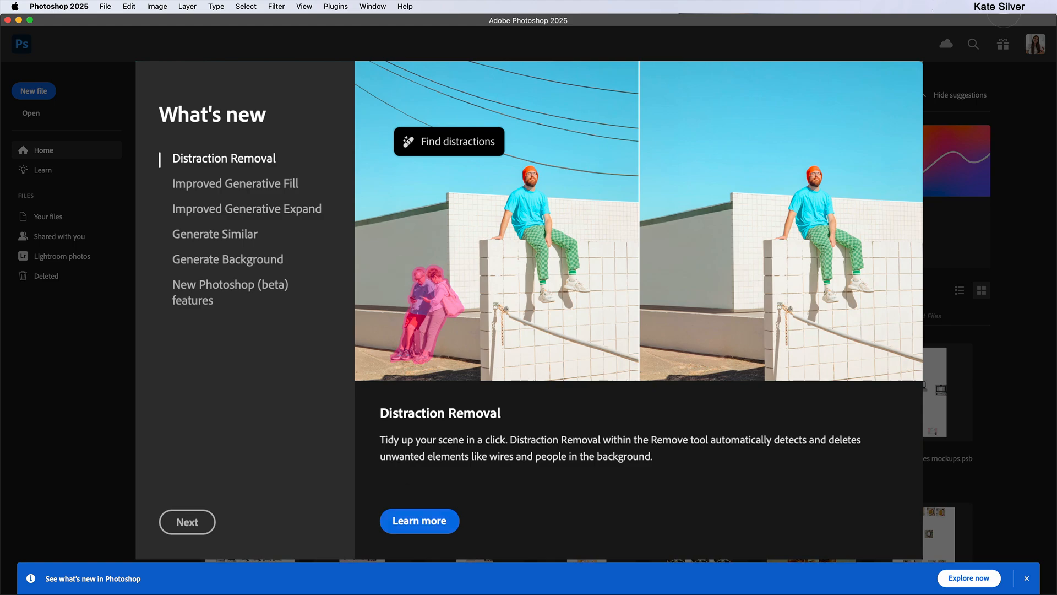
pyautogui.click(427, 520)
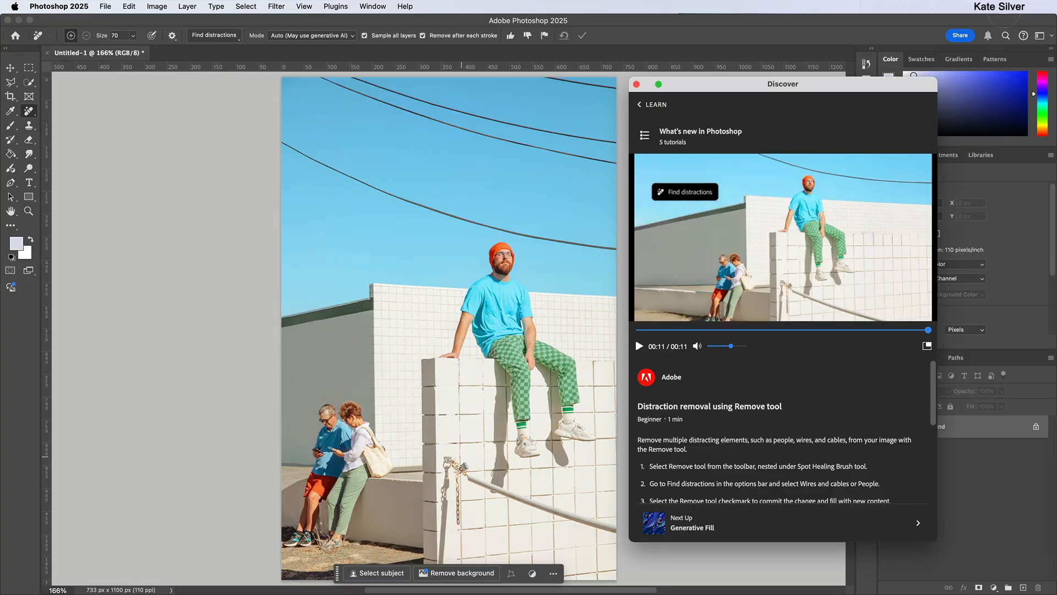
# Activate the Remove tool and view its Find distractions options for wires and cables and for people.
pyautogui.press('v')
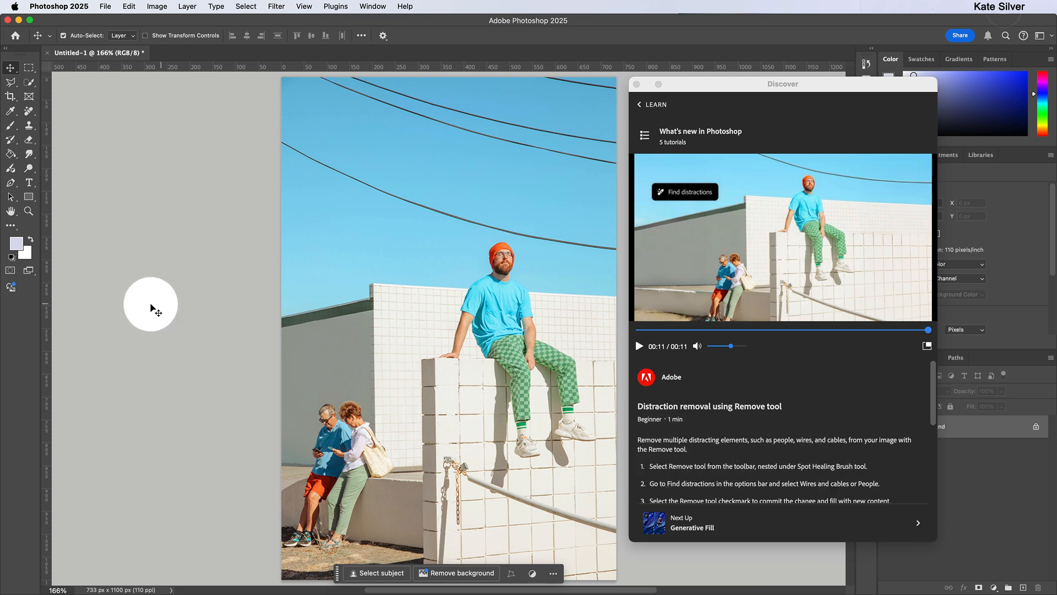
pyautogui.click(29, 111)
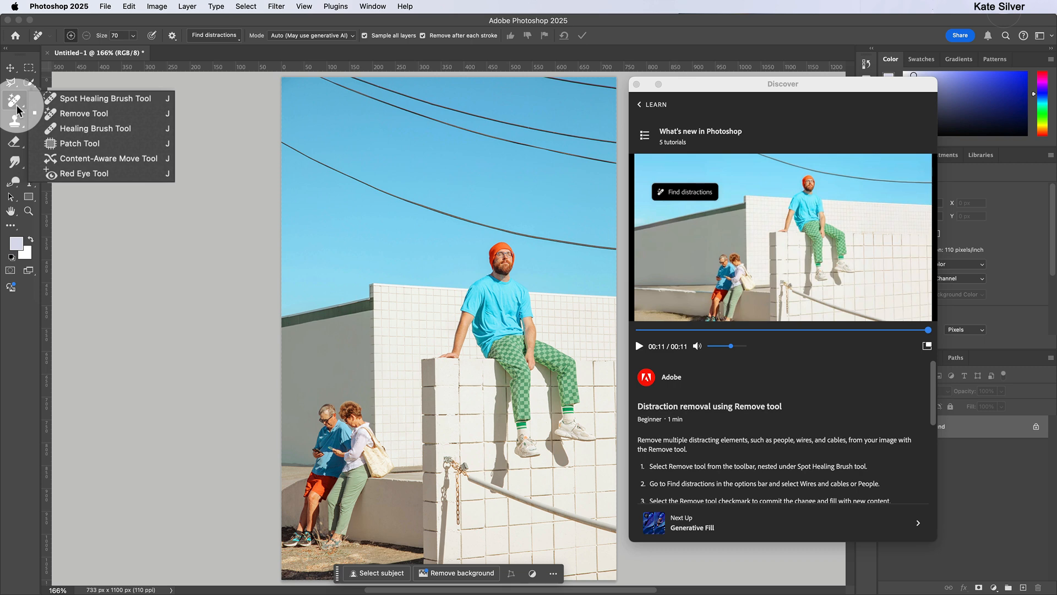
pyautogui.click(98, 112)
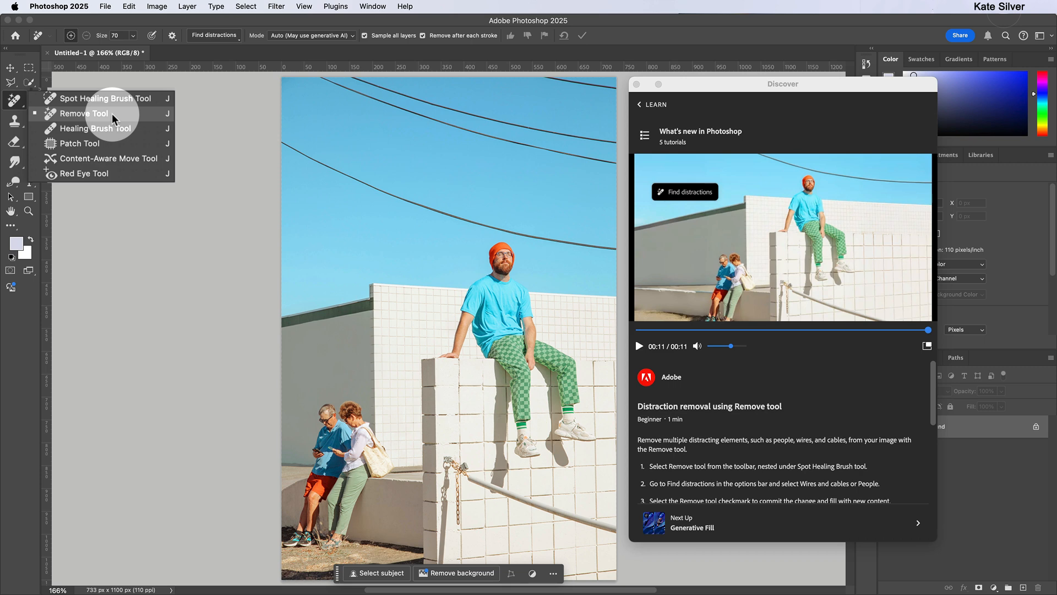
pyautogui.click(111, 113)
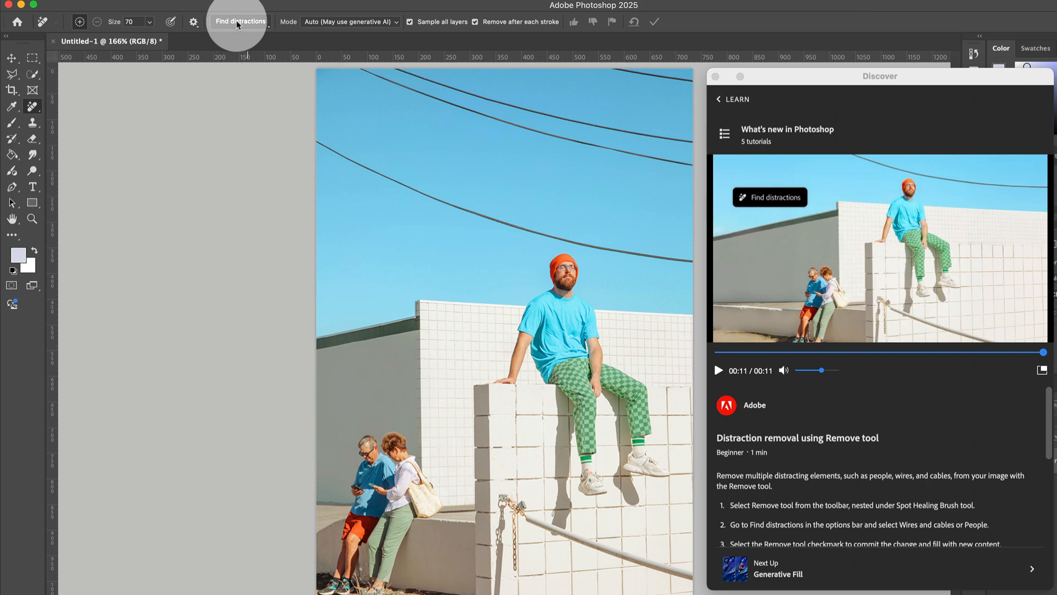
pyautogui.click(235, 25)
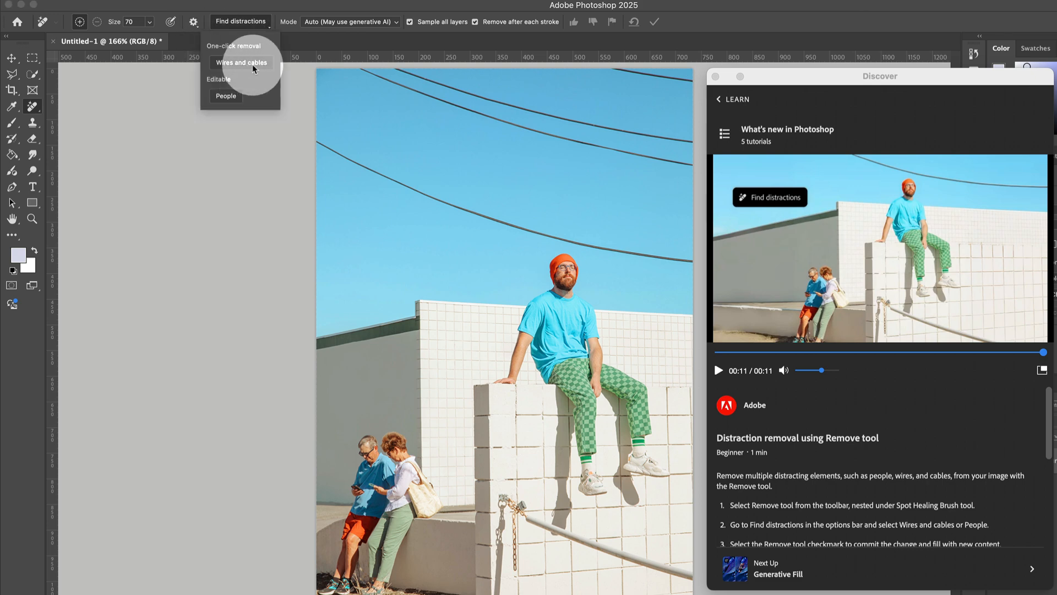
pyautogui.click(228, 97)
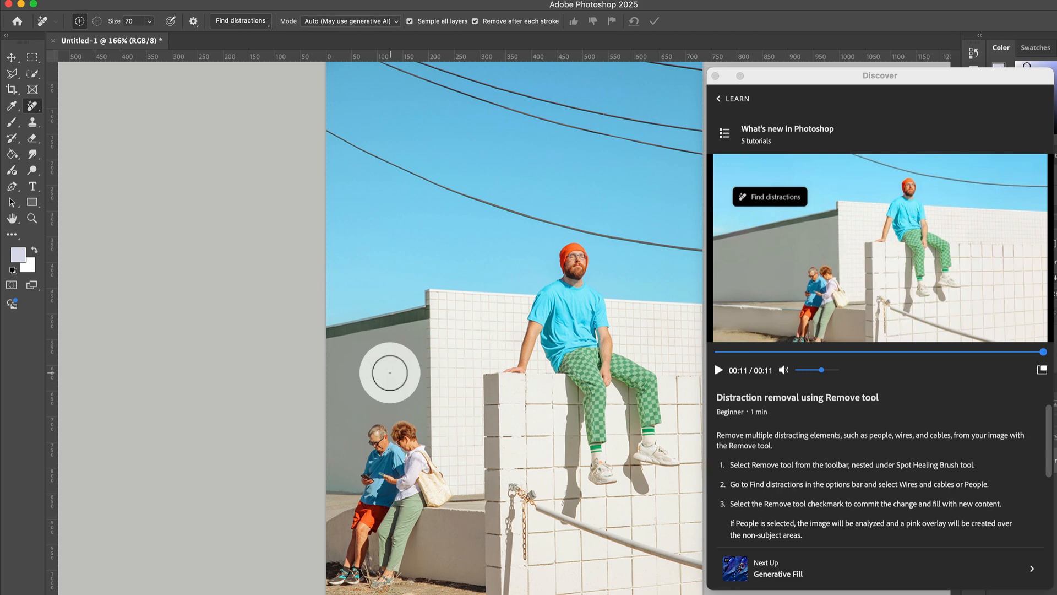
# Try larger and smaller Remove tool brushes, finishing with a brush size of 60.
pyautogui.press(']')
pyautogui.press(']')
pyautogui.press(']')
pyautogui.press(']')
pyautogui.press(']')
pyautogui.press(']')
pyautogui.press(']')
pyautogui.press(']')
pyautogui.press(']')
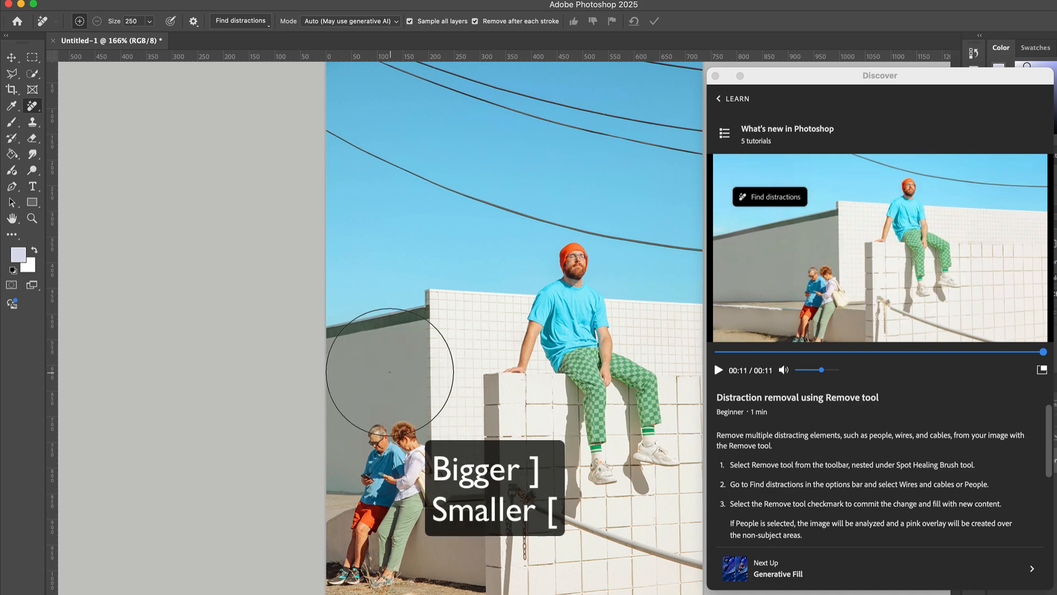
pyautogui.press('[')
pyautogui.press('[')
pyautogui.press('[')
pyautogui.press('[')
pyautogui.press('[')
pyautogui.press('[')
pyautogui.press('[')
pyautogui.press('[')
pyautogui.press('[')
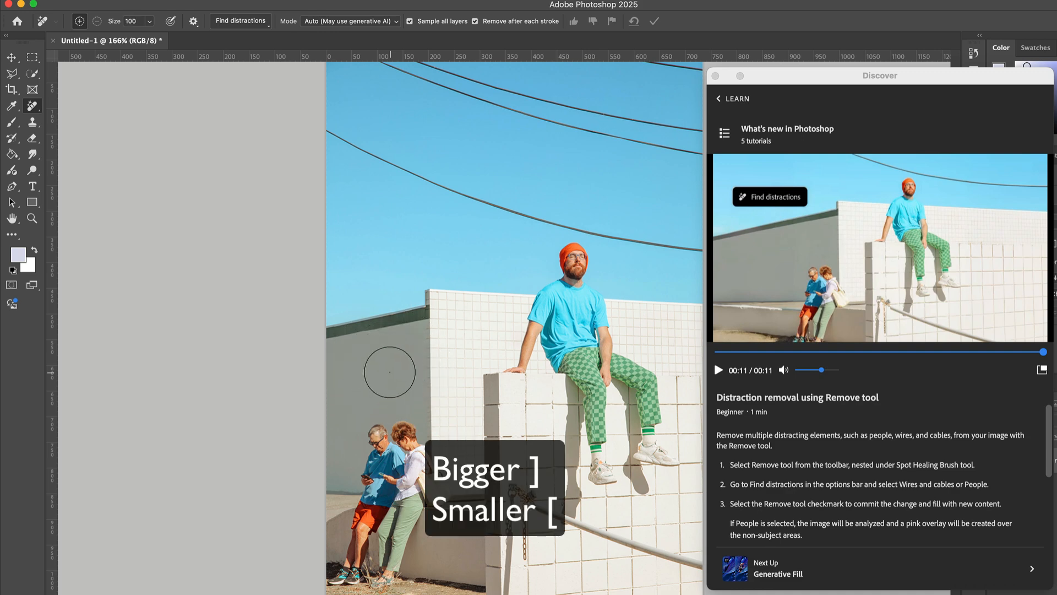
pyautogui.press('[')
pyautogui.press(']')
pyautogui.press(']')
pyautogui.press('[')
pyautogui.press('[')
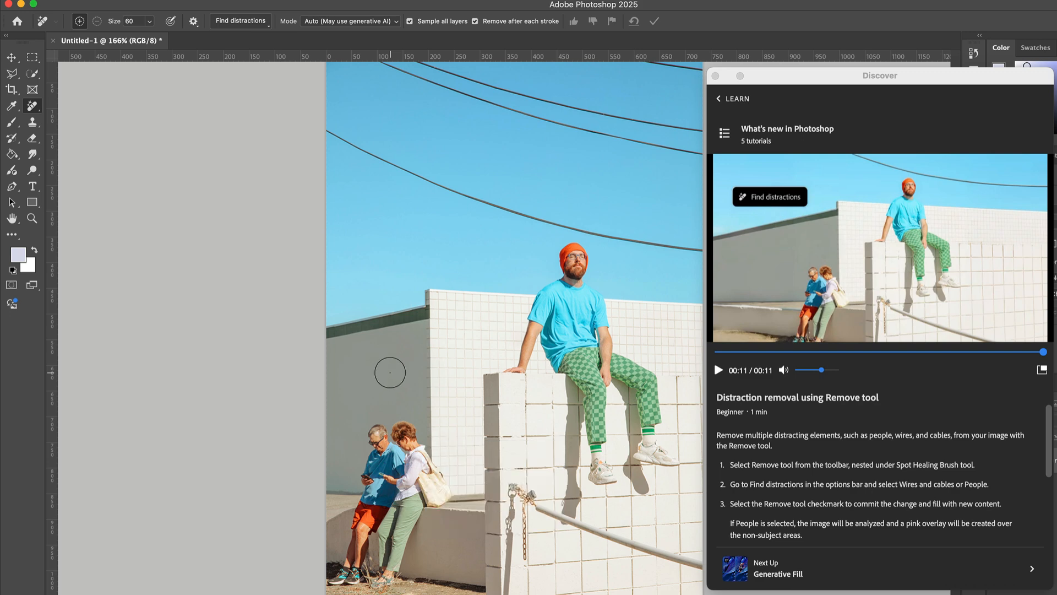
# Try to remove the two people beside the low wall by brushing over them, and undo the removal.
pyautogui.moveTo(382, 410)
pyautogui.mouseDown()
pyautogui.moveTo(397, 477)
pyautogui.moveTo(384, 444)
pyautogui.moveTo(396, 422)
pyautogui.moveTo(437, 493)
pyautogui.moveTo(396, 479)
pyautogui.moveTo(389, 545)
pyautogui.moveTo(415, 524)
pyautogui.moveTo(415, 511)
pyautogui.moveTo(382, 581)
pyautogui.moveTo(381, 560)
pyautogui.moveTo(381, 579)
pyautogui.moveTo(353, 561)
pyautogui.moveTo(334, 580)
pyautogui.moveTo(347, 519)
pyautogui.moveTo(374, 488)
pyautogui.moveTo(391, 492)
pyautogui.moveTo(376, 490)
pyautogui.moveTo(381, 466)
pyautogui.moveTo(367, 492)
pyautogui.moveTo(376, 463)
pyautogui.mouseUp()
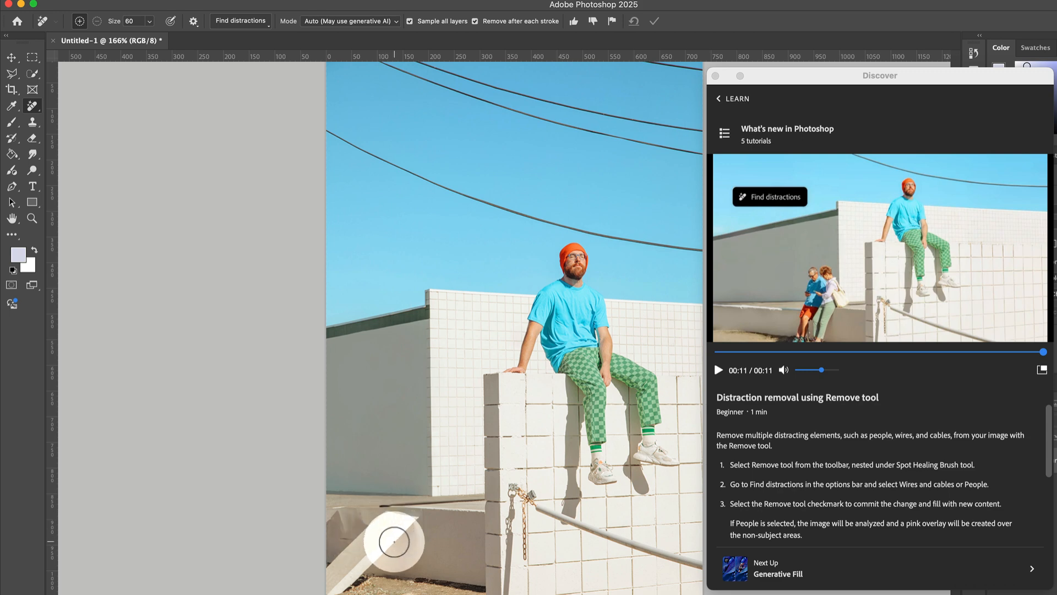
pyautogui.scroll(-3, 836, 471)
pyautogui.scroll(3, 836, 470)
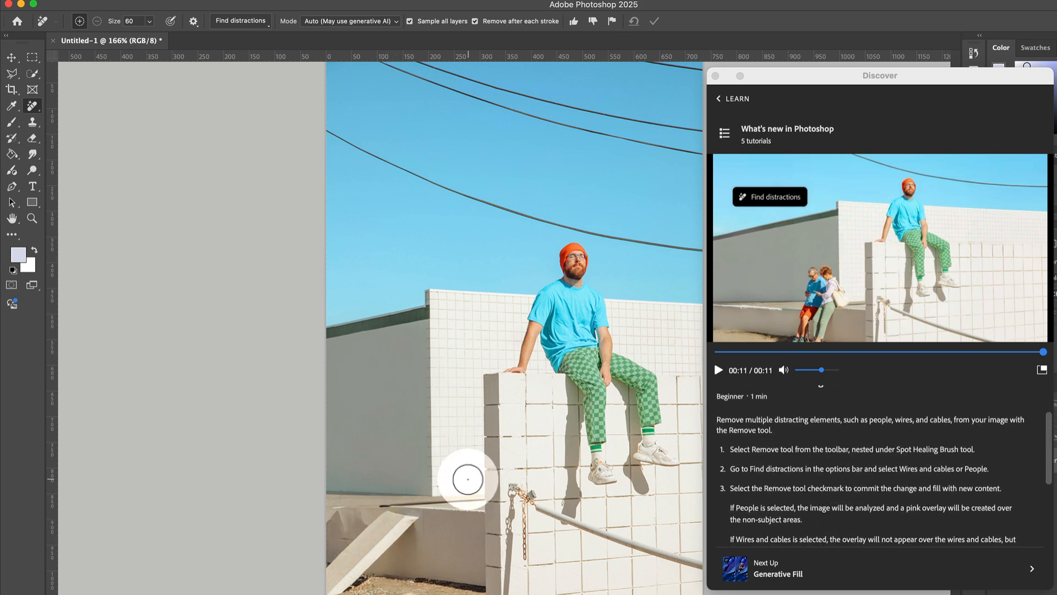
pyautogui.press('super+z')
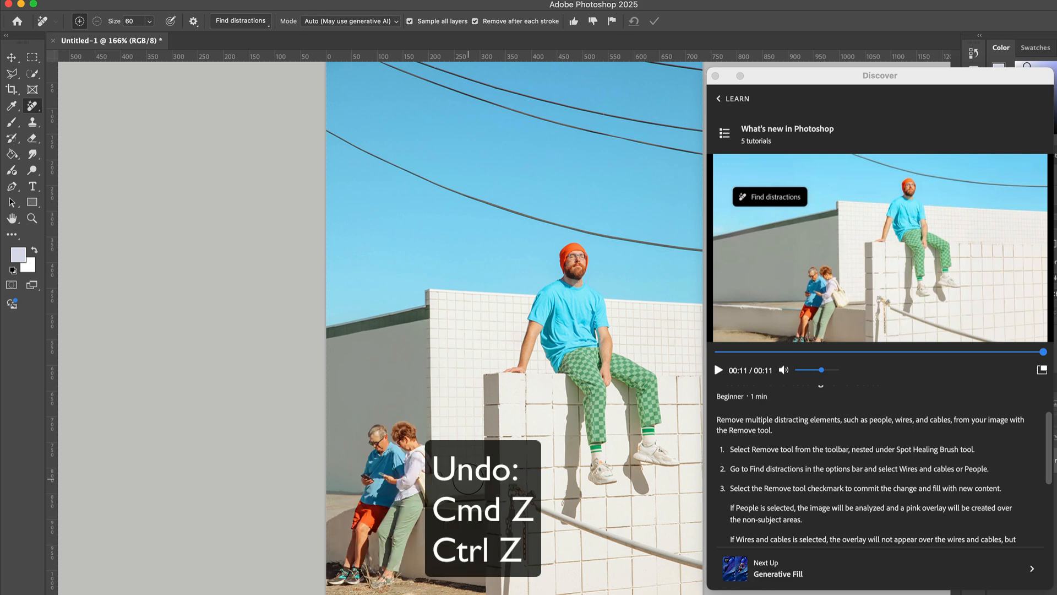
# Try covering only the inner parts of the two people with separate Remove tool strokes, and undo the result.
pyautogui.moveTo(377, 448)
pyautogui.mouseDown()
pyautogui.moveTo(403, 430)
pyautogui.moveTo(425, 485)
pyautogui.mouseUp()
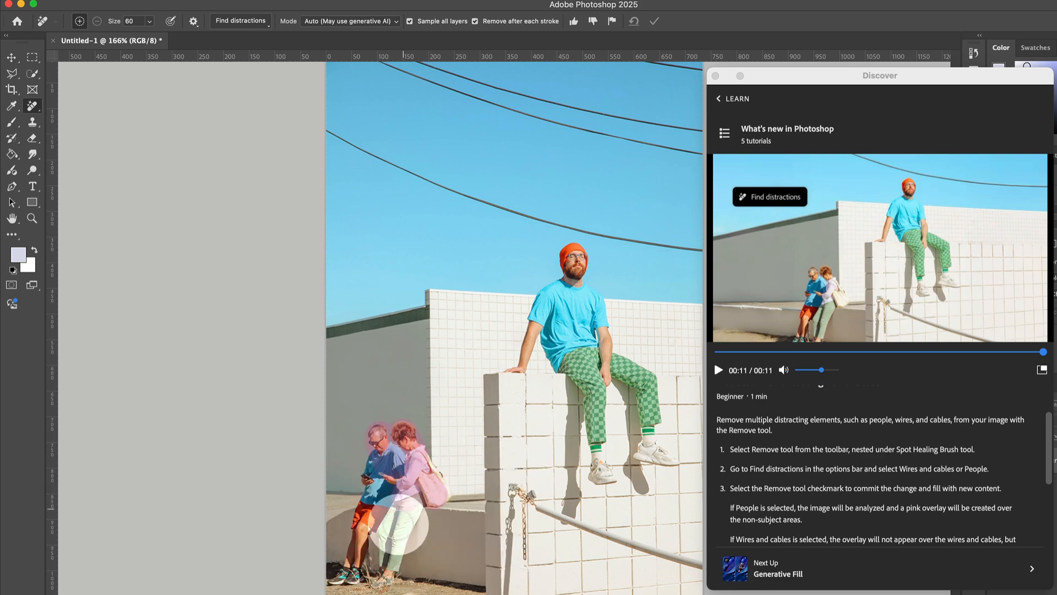
pyautogui.moveTo(356, 543)
pyautogui.mouseDown()
pyautogui.moveTo(364, 512)
pyautogui.moveTo(342, 572)
pyautogui.moveTo(392, 545)
pyautogui.moveTo(382, 567)
pyautogui.moveTo(403, 494)
pyautogui.moveTo(402, 518)
pyautogui.mouseUp()
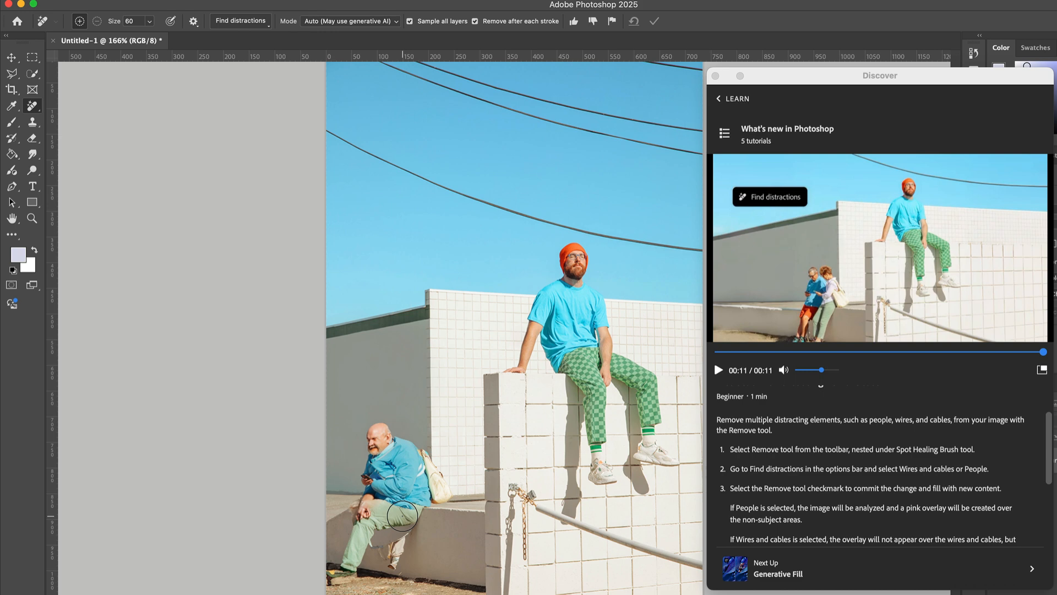
pyautogui.press('super+z')
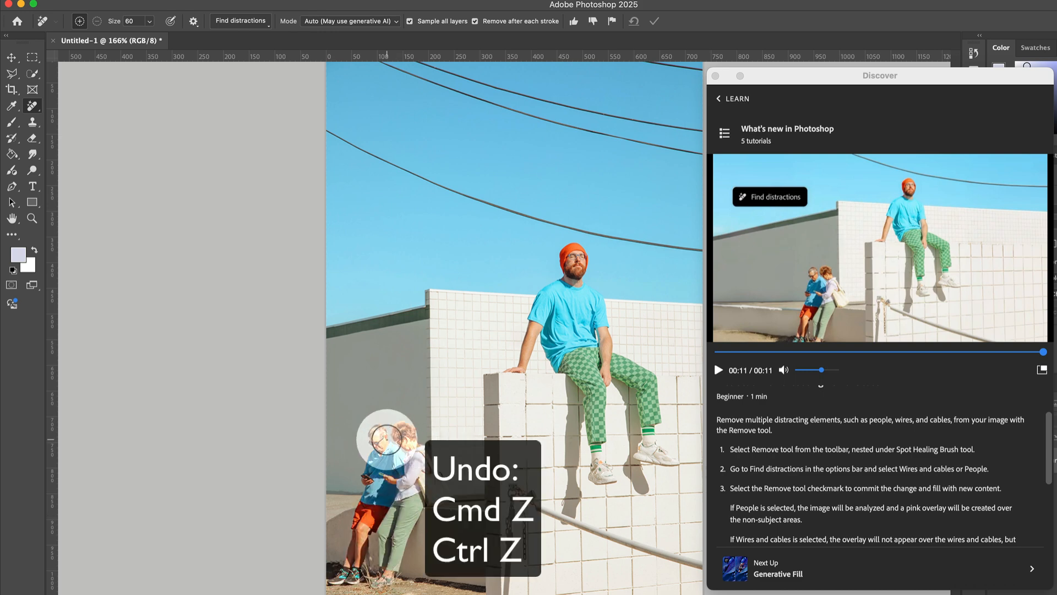
# Paint fully over the two people beside the low wall with the Remove tool to erase them from the photo.
pyautogui.moveTo(387, 438)
pyautogui.mouseDown()
pyautogui.moveTo(425, 453)
pyautogui.moveTo(419, 442)
pyautogui.moveTo(431, 490)
pyautogui.moveTo(420, 471)
pyautogui.moveTo(398, 503)
pyautogui.moveTo(399, 532)
pyautogui.moveTo(417, 501)
pyautogui.moveTo(375, 570)
pyautogui.moveTo(387, 557)
pyautogui.moveTo(381, 578)
pyautogui.moveTo(358, 563)
pyautogui.moveTo(326, 581)
pyautogui.moveTo(358, 565)
pyautogui.moveTo(381, 515)
pyautogui.moveTo(362, 506)
pyautogui.moveTo(382, 475)
pyautogui.moveTo(371, 465)
pyautogui.moveTo(381, 443)
pyautogui.moveTo(373, 497)
pyautogui.mouseUp()
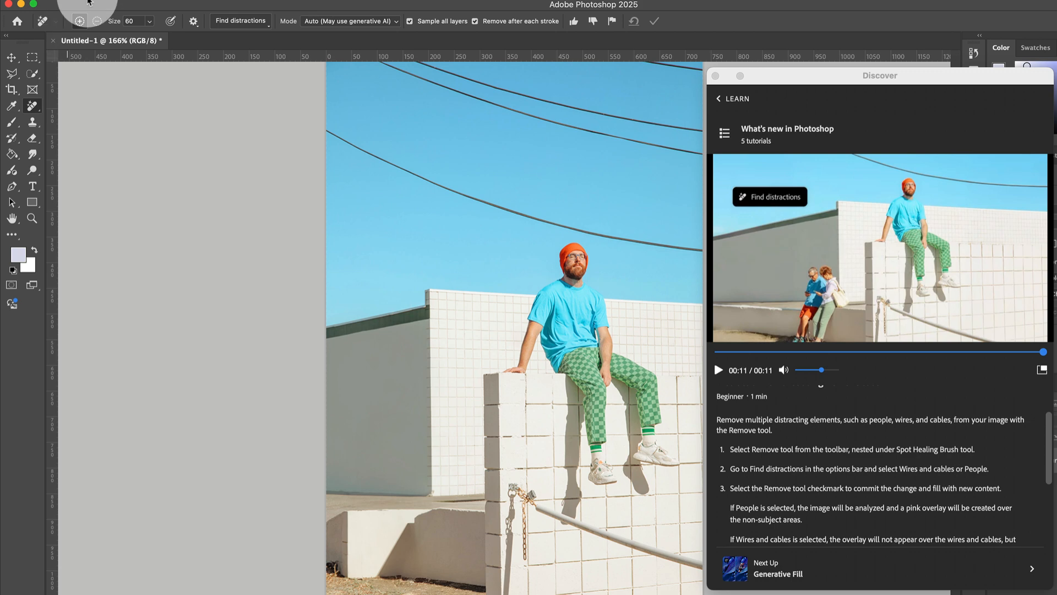
# Close the sample image without saving and open the Improved Generative Fill tutorial from the What's new overview.
pyautogui.click(54, 41)
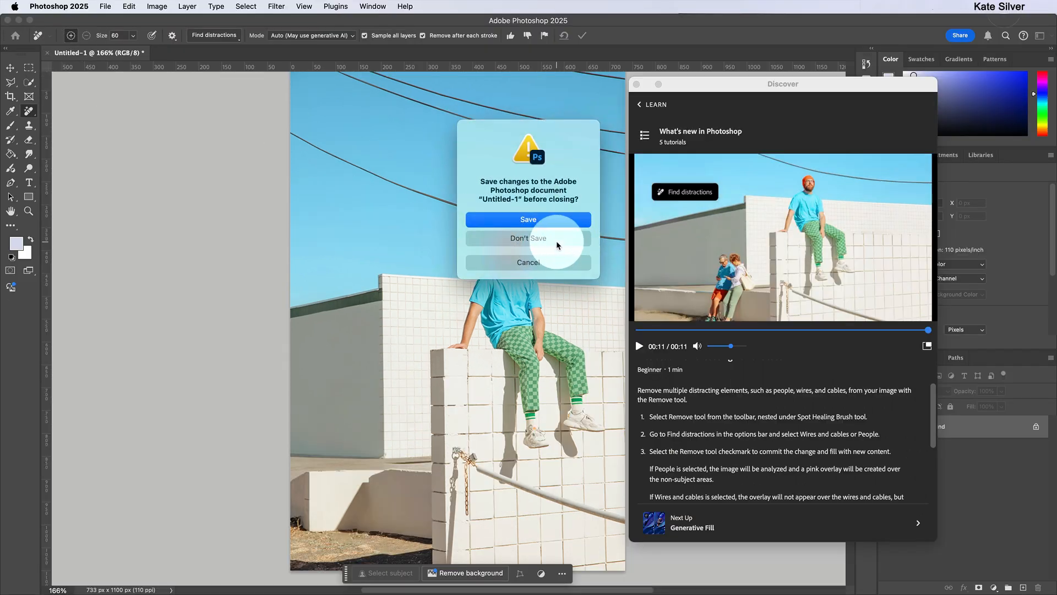
pyautogui.click(556, 240)
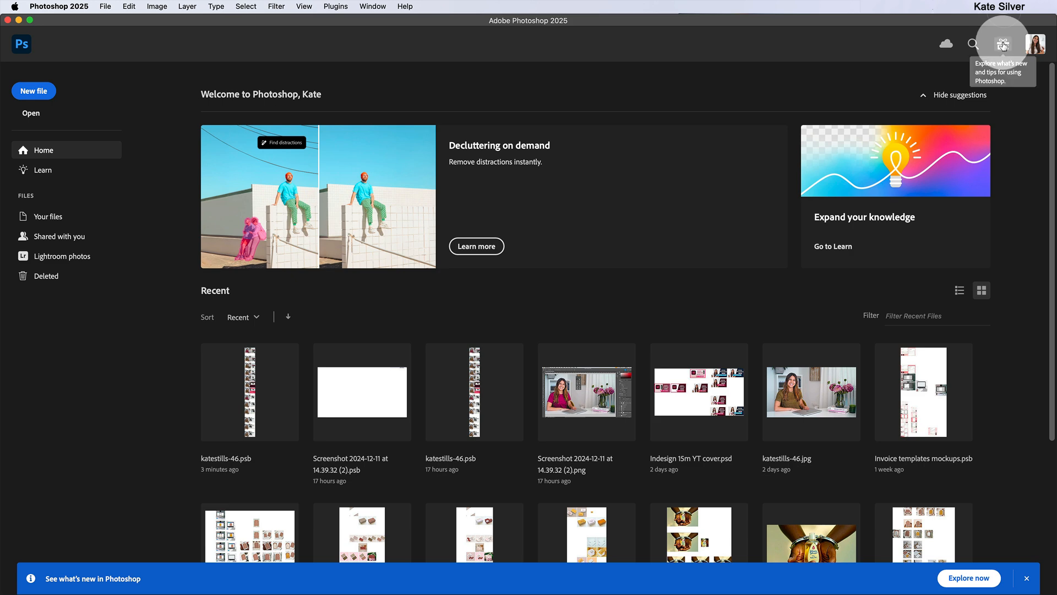
pyautogui.click(1003, 44)
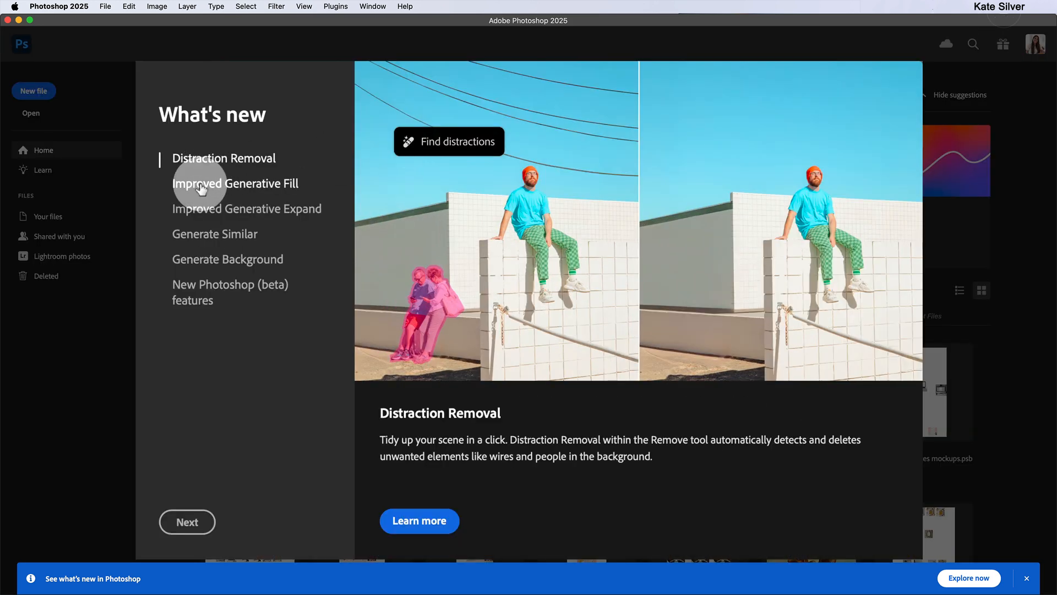
pyautogui.click(201, 187)
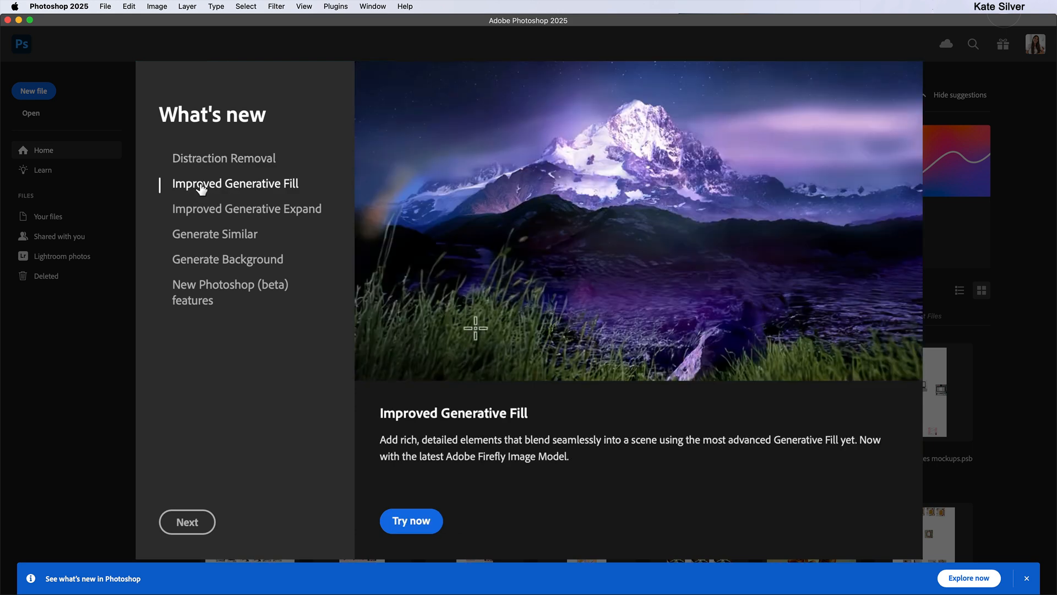
pyautogui.click(417, 526)
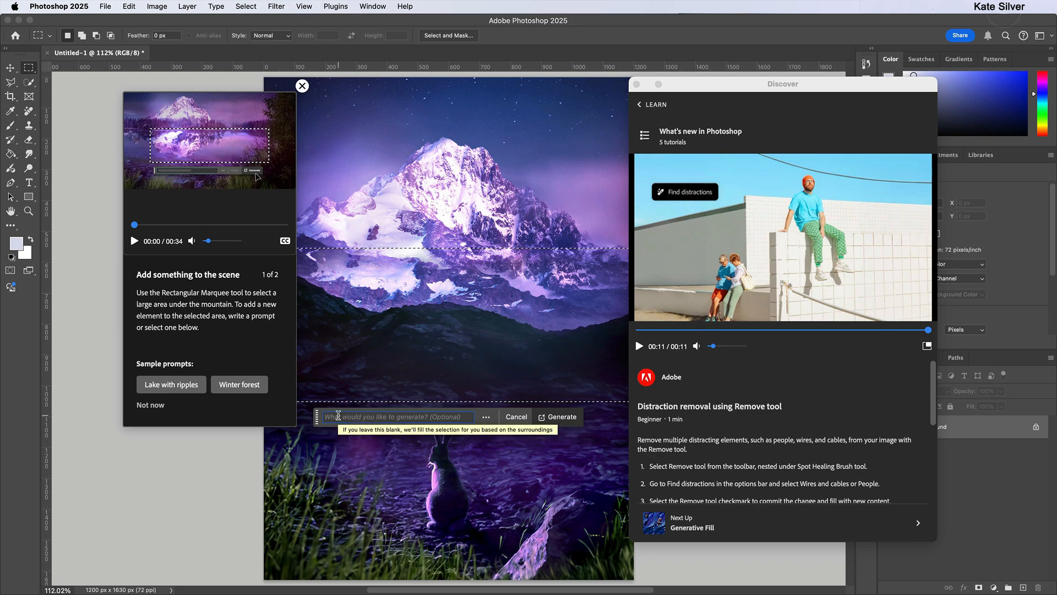
# Choose the Rectangular Marquee tool for the mountain sample image and look over the tutorial instructions.
pyautogui.click(29, 68)
pyautogui.click(83, 67)
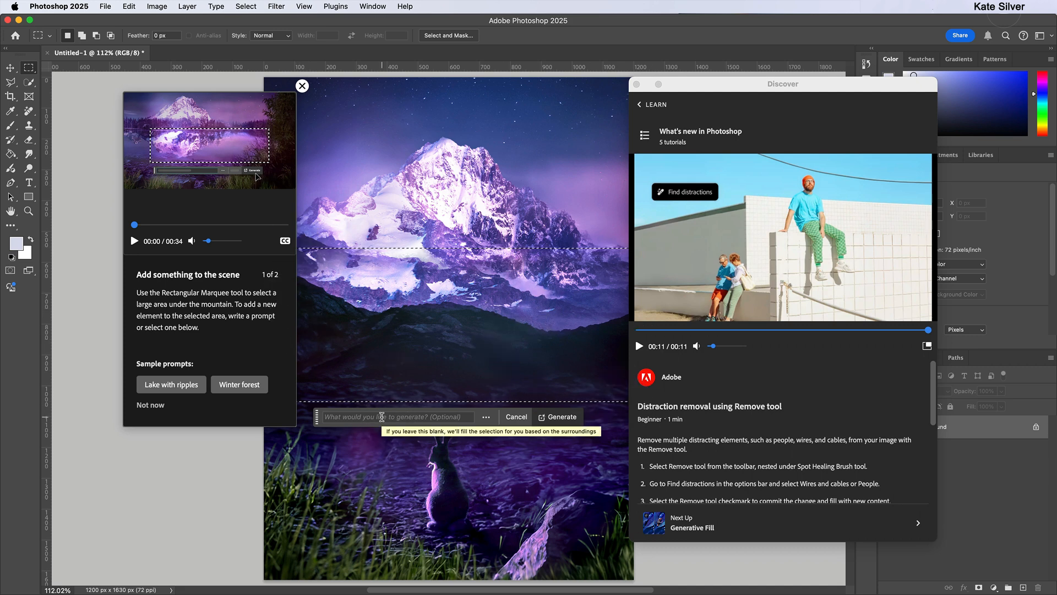
pyautogui.scroll(-1, 726, 448)
pyautogui.scroll(-1, 727, 447)
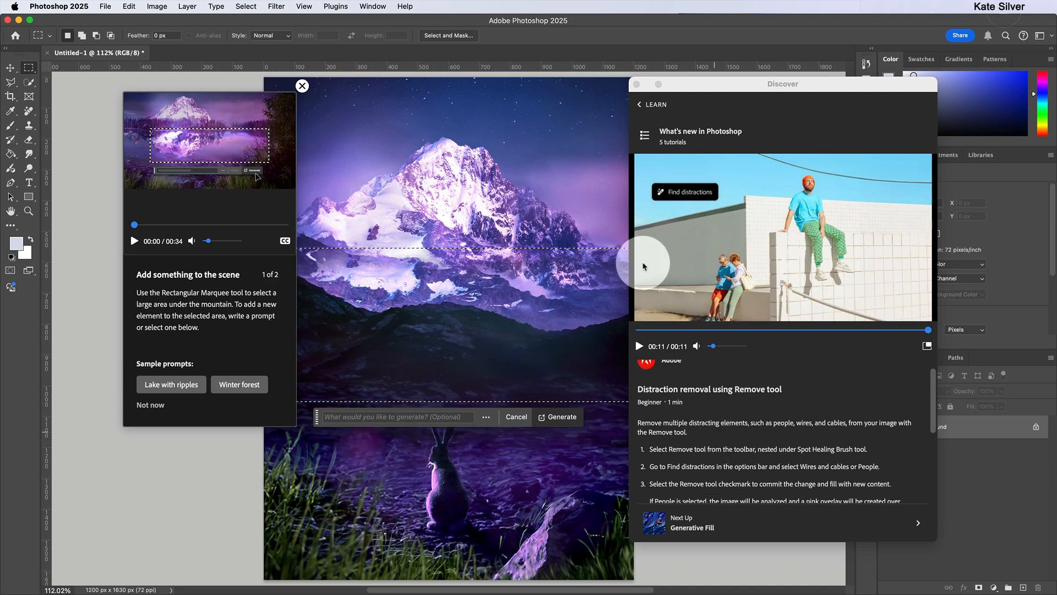
# Close the Discover window and generate "cat with a hat" in the selected area under the mountain.
pyautogui.click(637, 86)
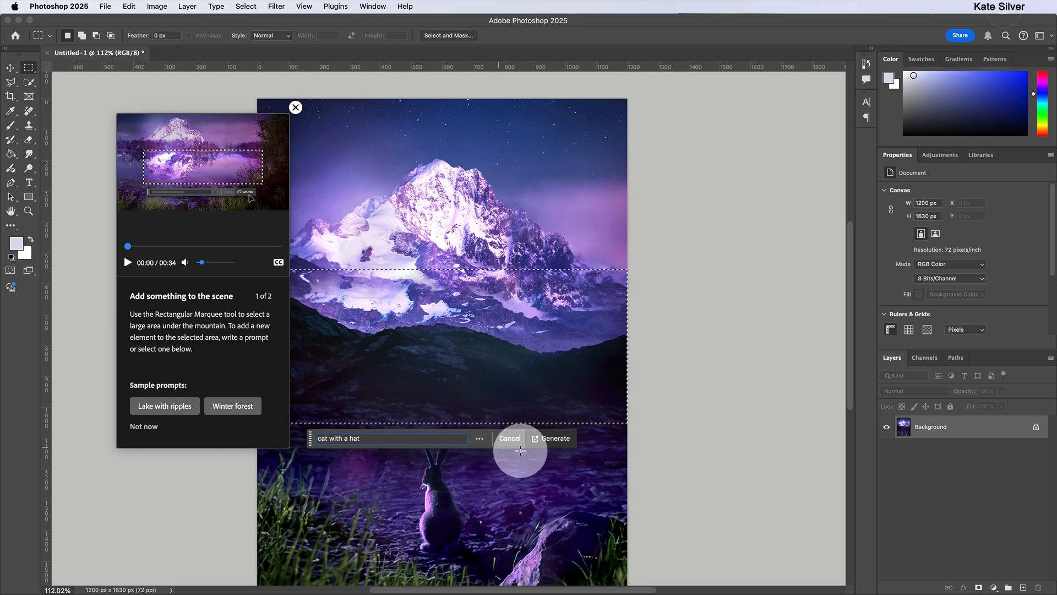
pyautogui.click(555, 438)
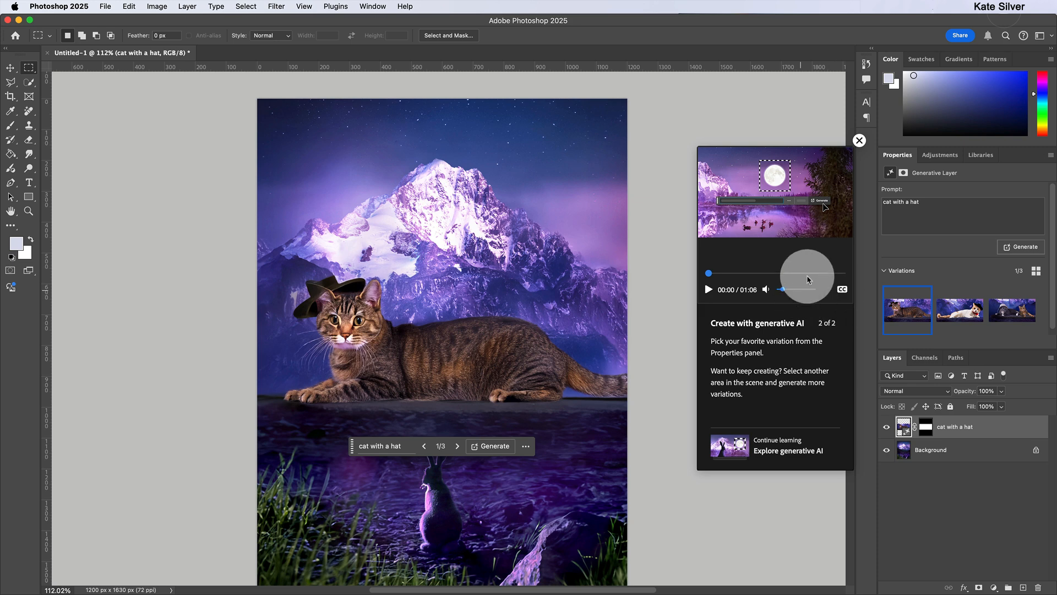
# Compare the three "cat with a hat" variations in the image, and undo the Generative Fill.
pyautogui.click(952, 317)
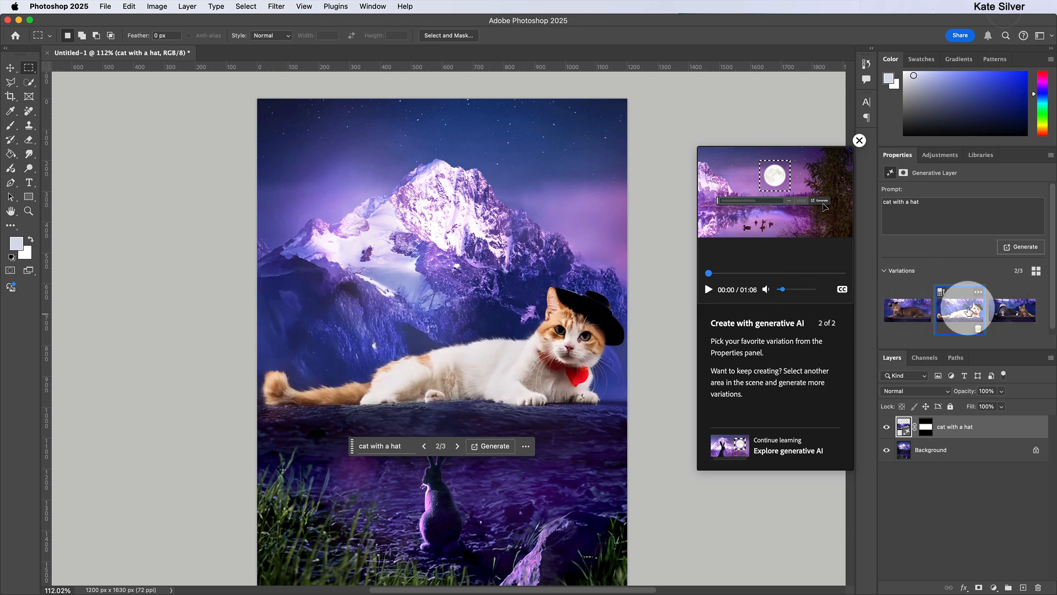
pyautogui.click(1015, 317)
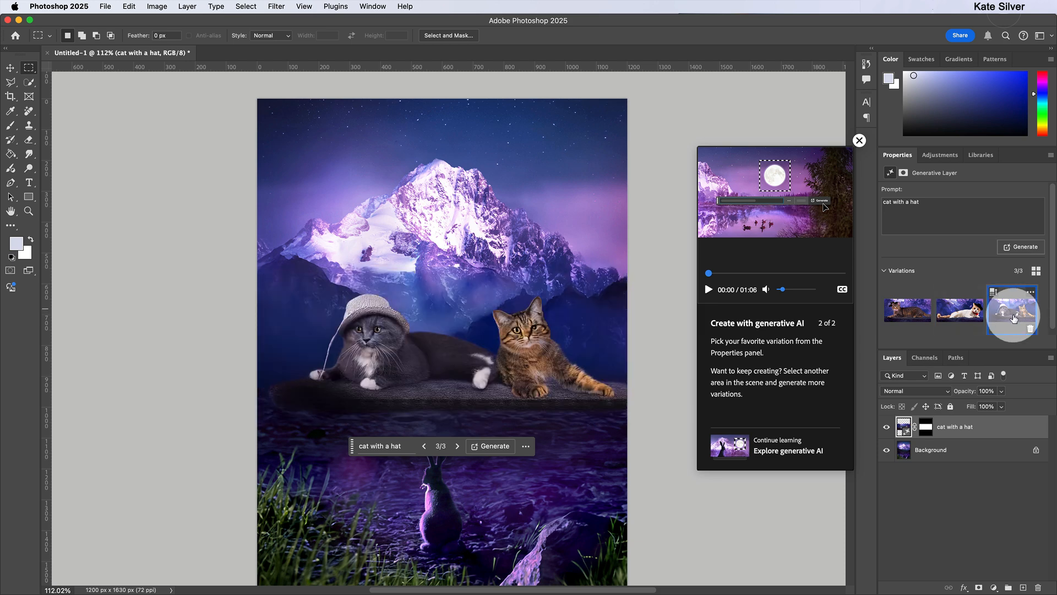
pyautogui.click(969, 310)
pyautogui.click(929, 309)
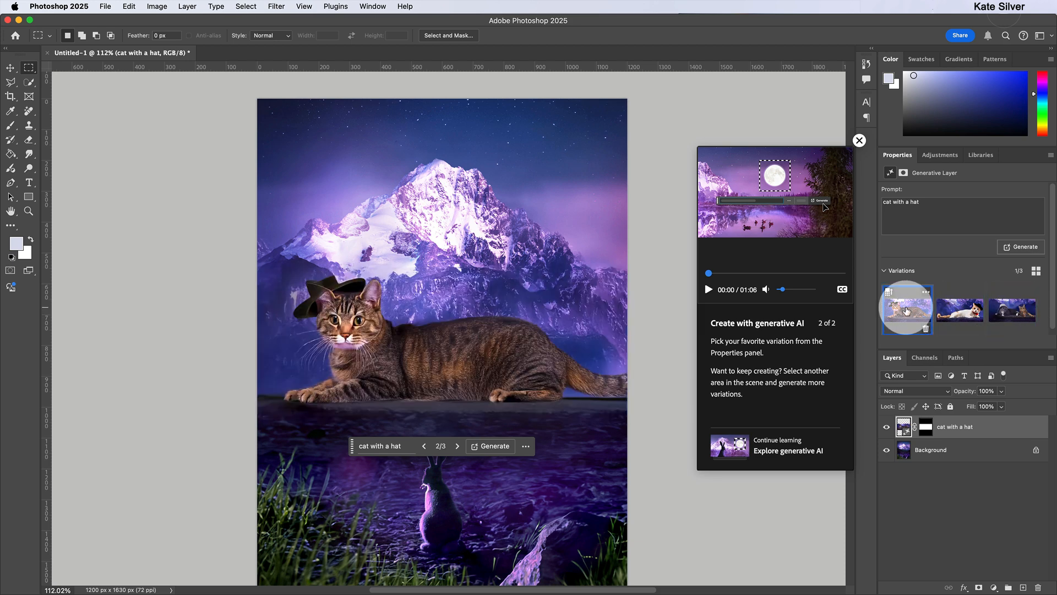
pyautogui.click(955, 309)
pyautogui.click(1008, 311)
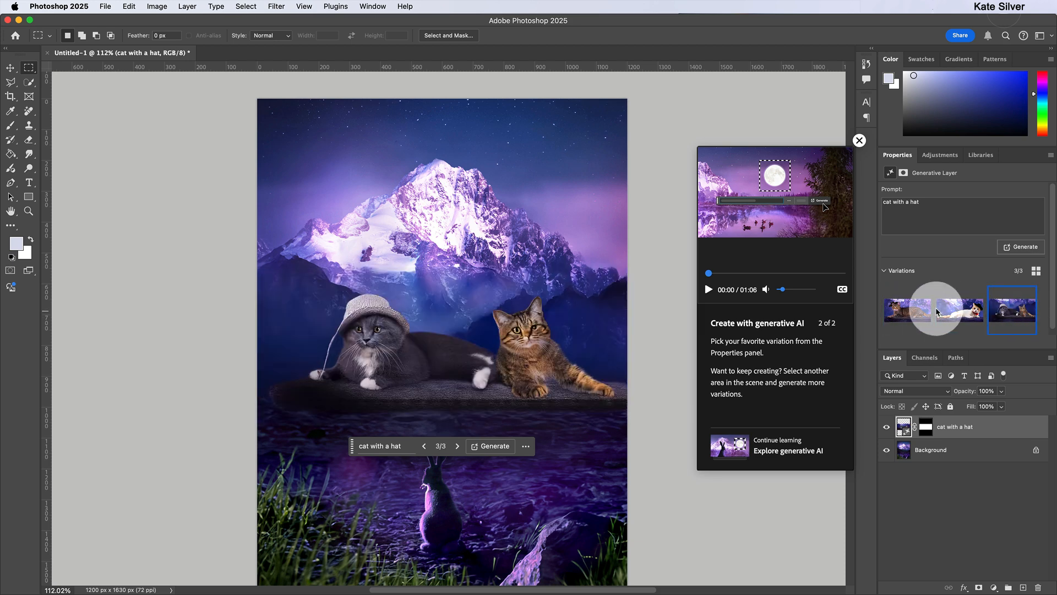
pyautogui.click(907, 309)
pyautogui.click(957, 309)
pyautogui.click(907, 314)
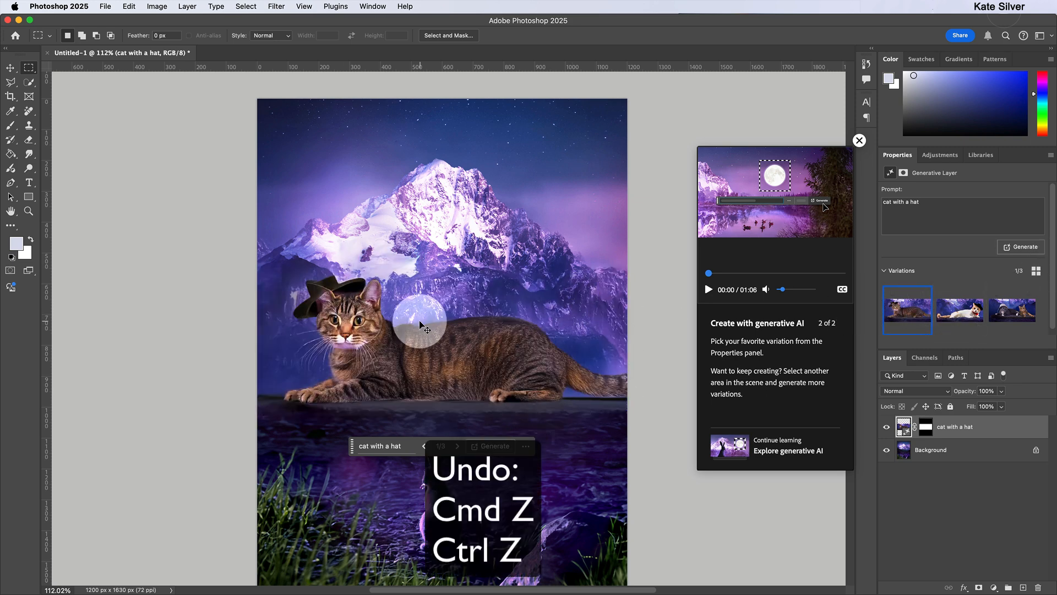
pyautogui.click(132, 6)
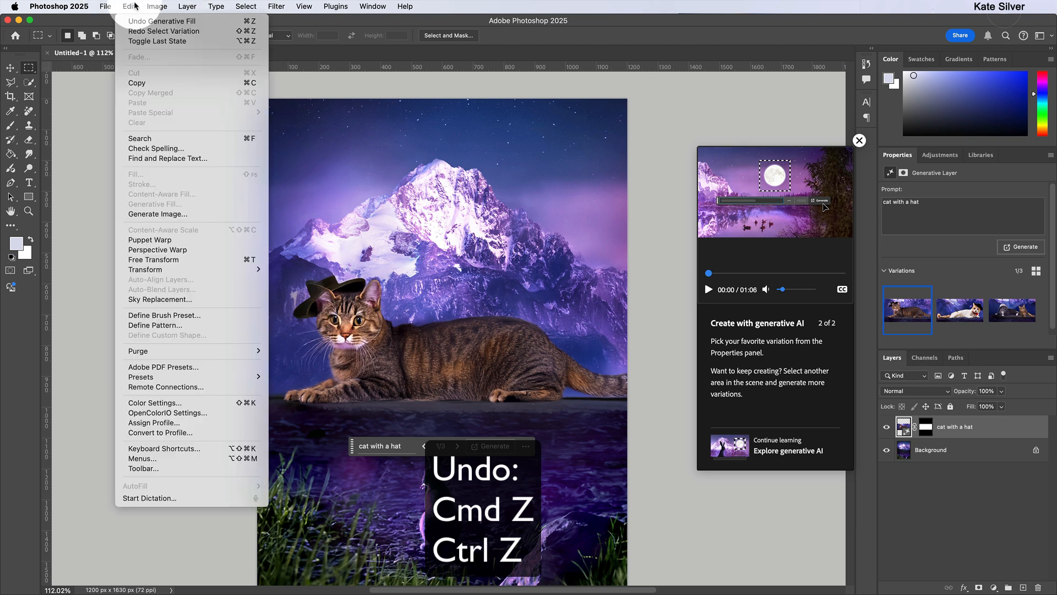
pyautogui.click(161, 21)
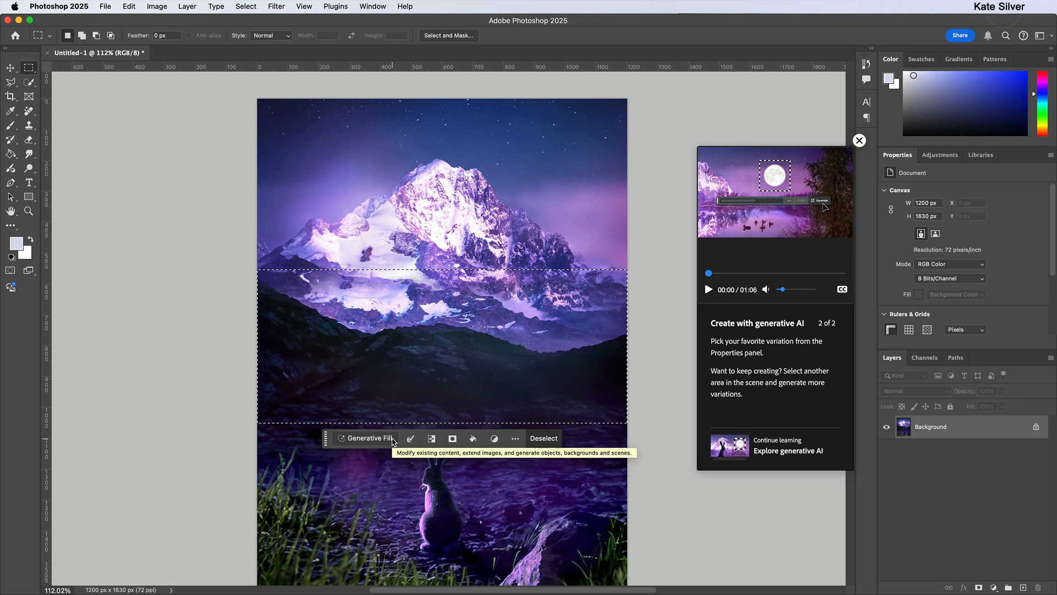
# Use Generative Fill with the prompt "field of flowers" on the selected area under the mountain.
pyautogui.click(365, 440)
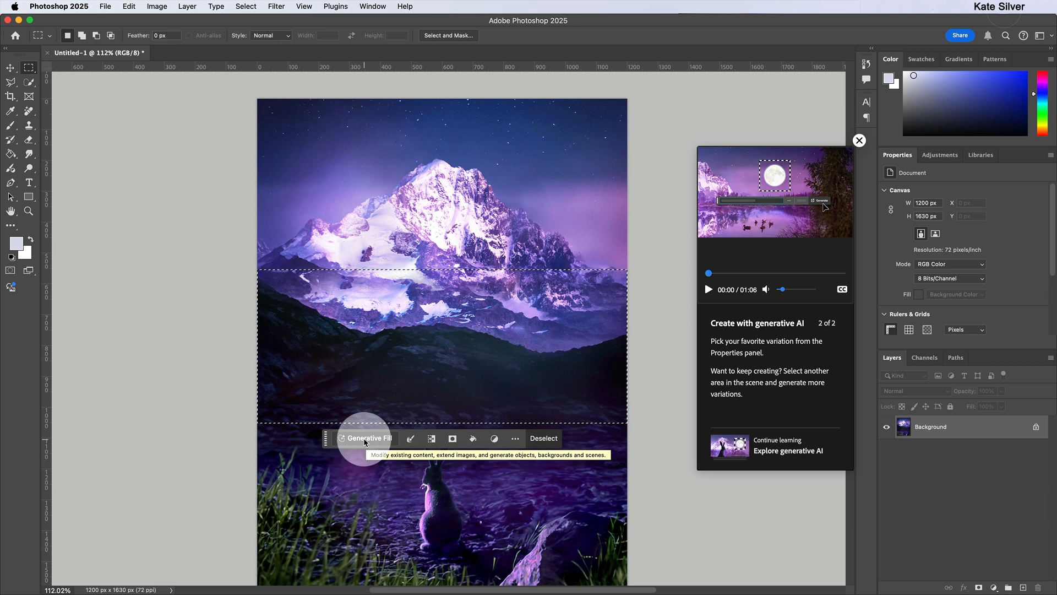
pyautogui.click(365, 441)
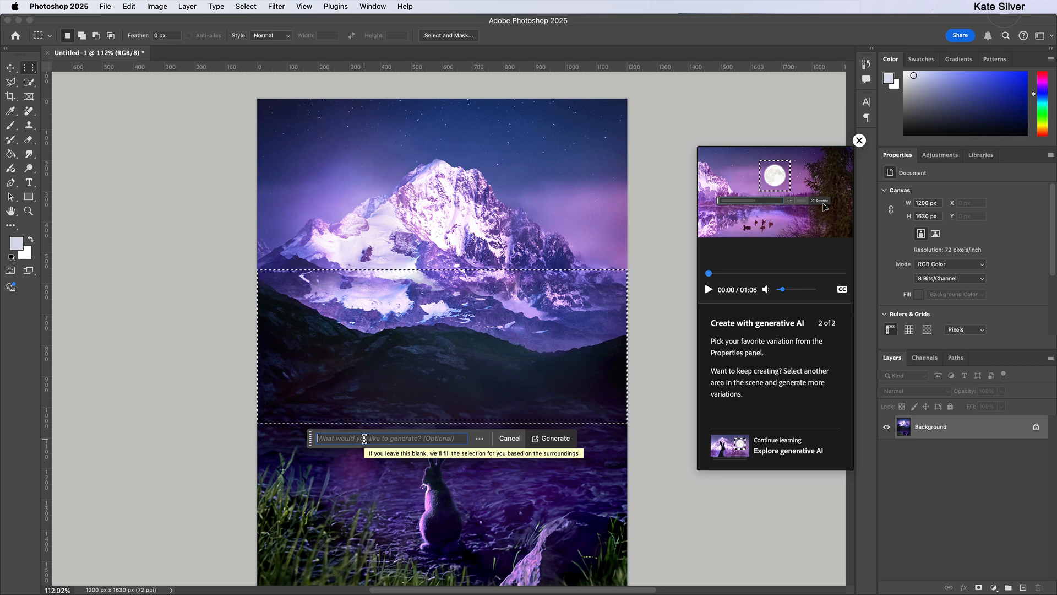
pyautogui.write('field of flowers')
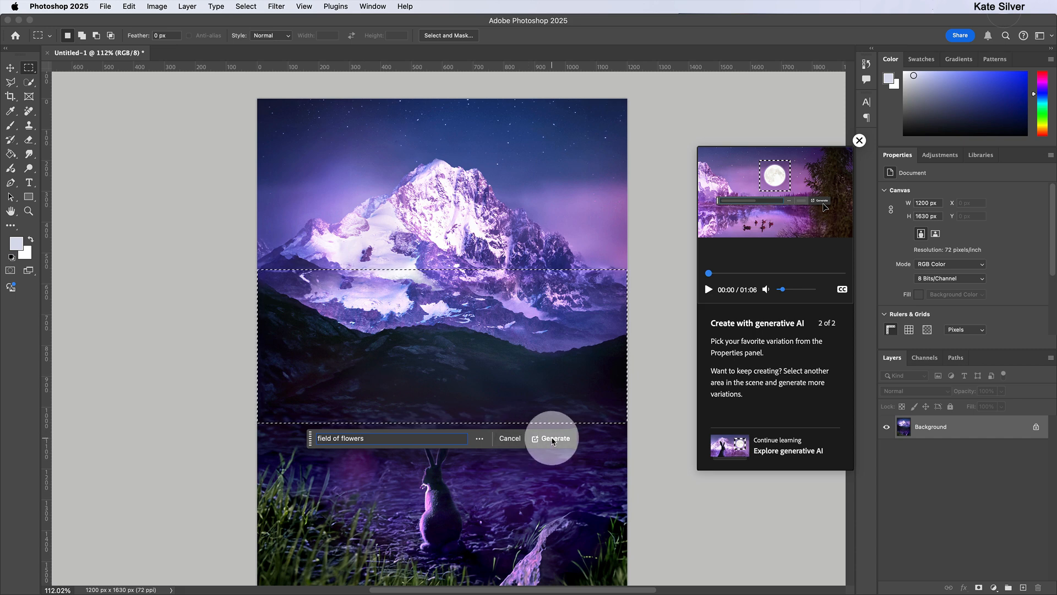
pyautogui.click(553, 439)
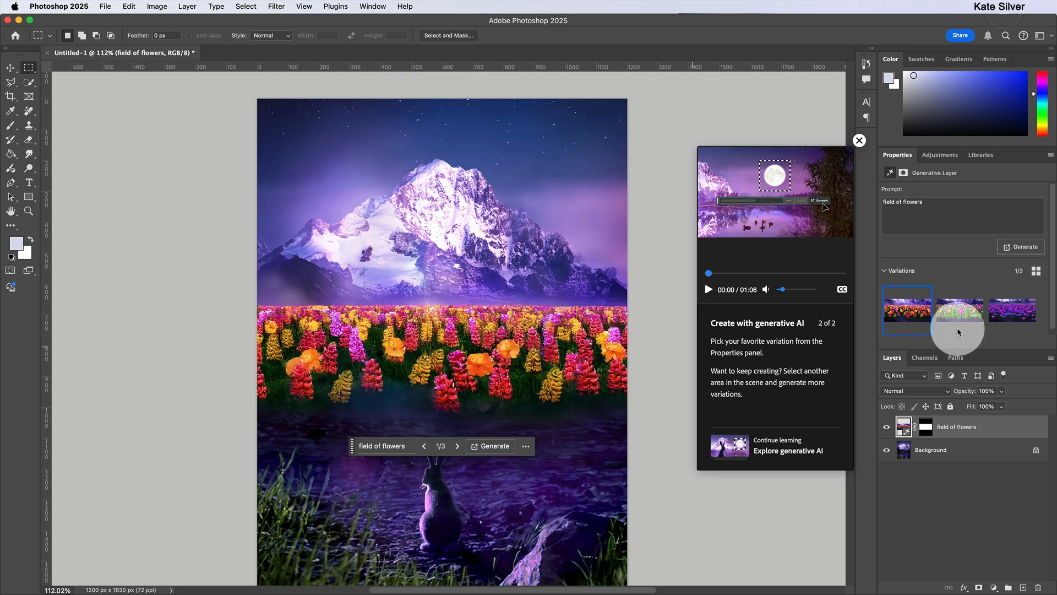
# Compare the three "field of flowers" variations and generate another set from the same prompt.
pyautogui.moveTo(962, 322)
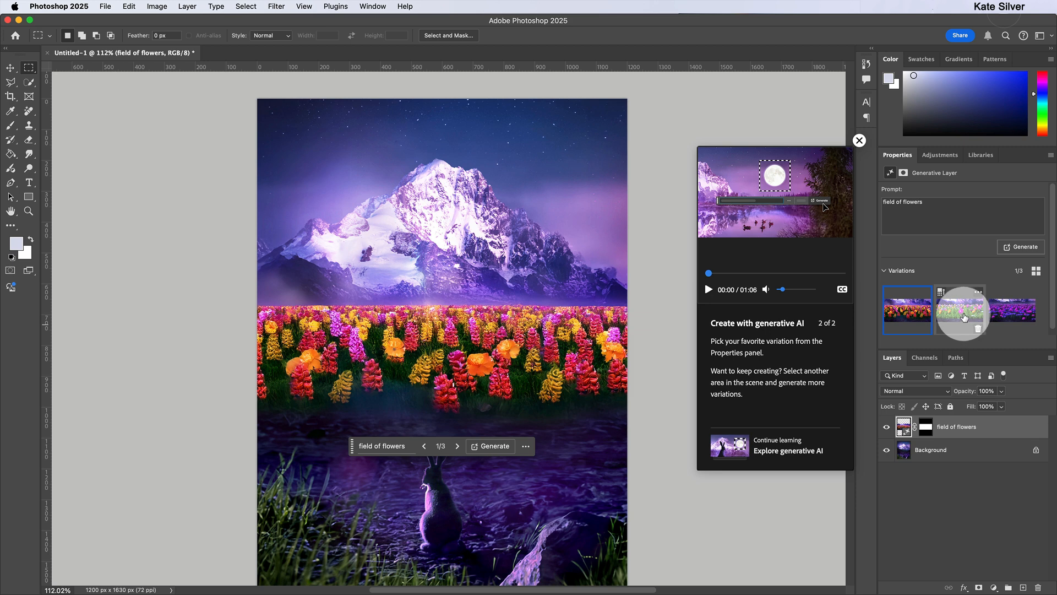
pyautogui.click(963, 317)
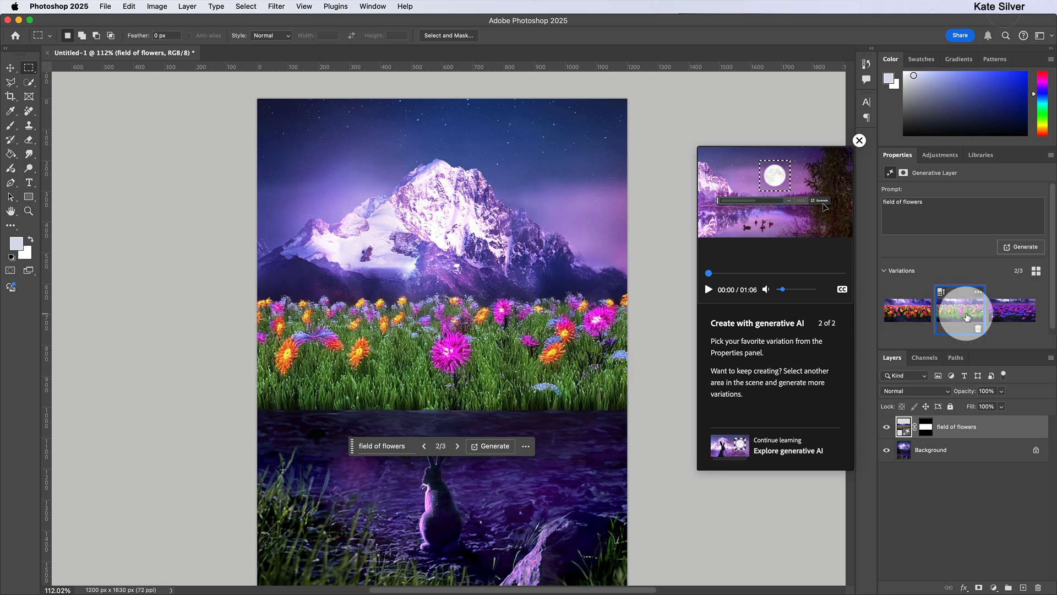
pyautogui.click(1018, 313)
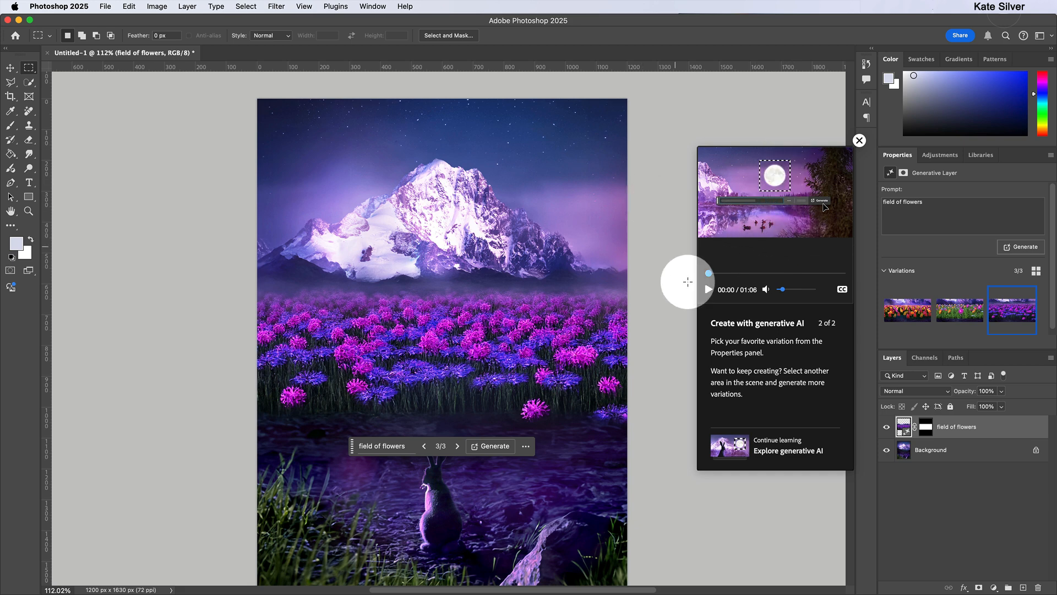
pyautogui.moveTo(1009, 327)
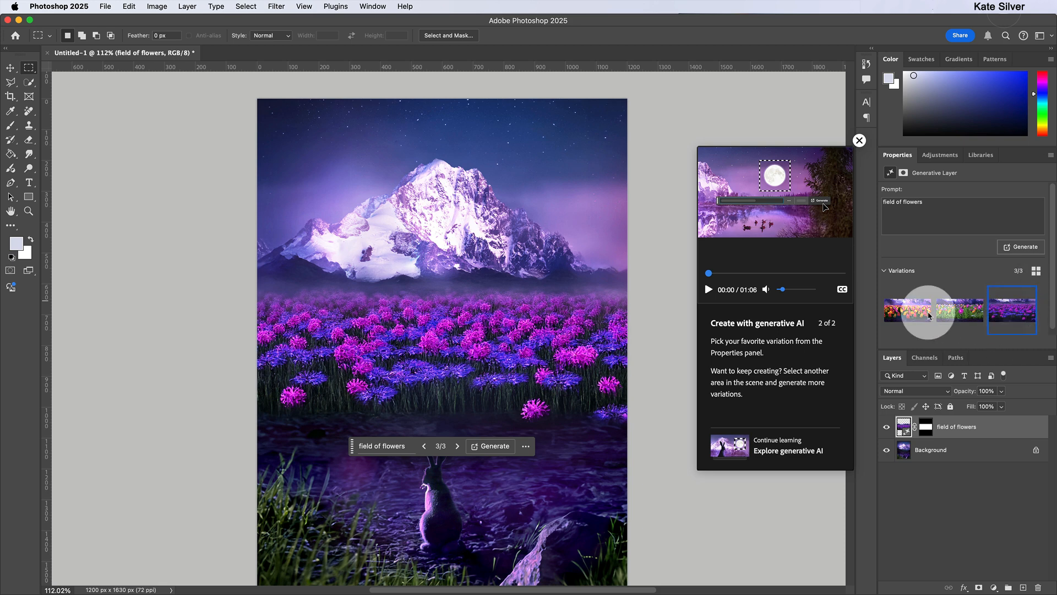
pyautogui.moveTo(949, 308)
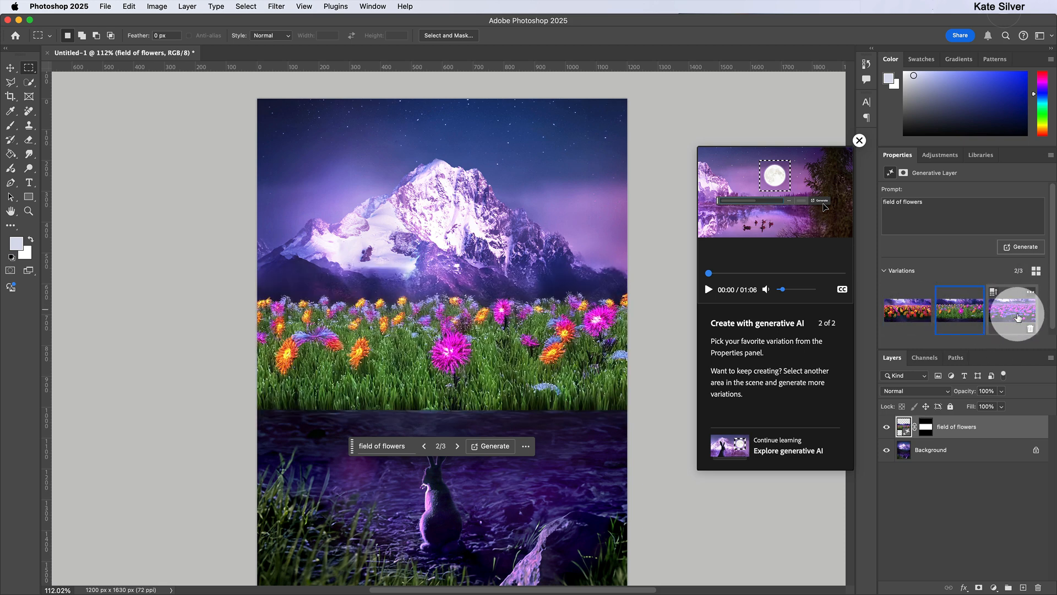
pyautogui.click(1022, 247)
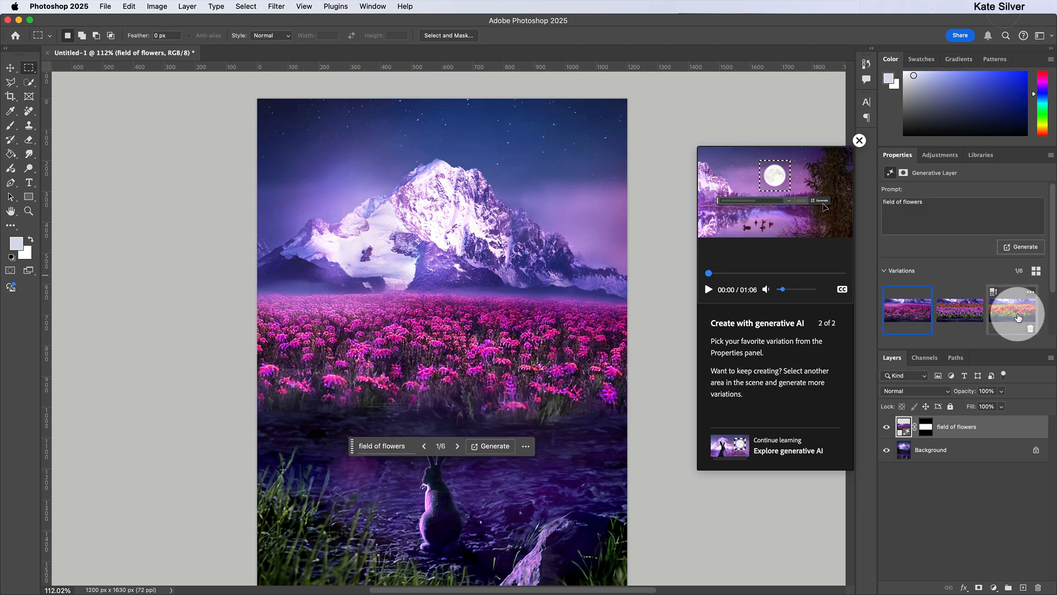
# Preview the new and earlier flower field variations and select the first one with the pink flowers.
pyautogui.click(972, 312)
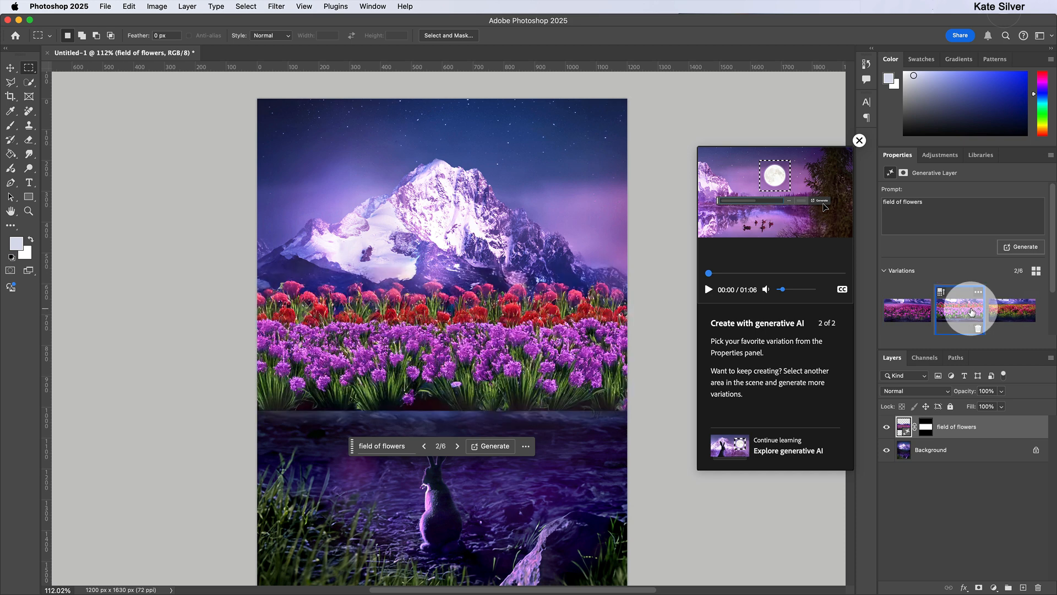
pyautogui.click(1017, 312)
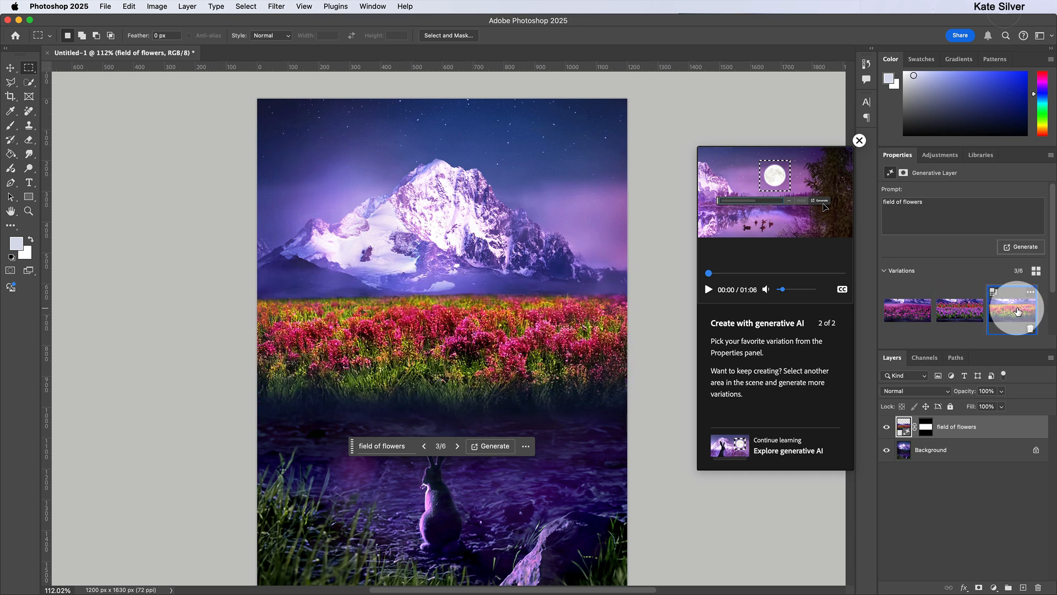
pyautogui.click(920, 311)
pyautogui.scroll(-2, 921, 311)
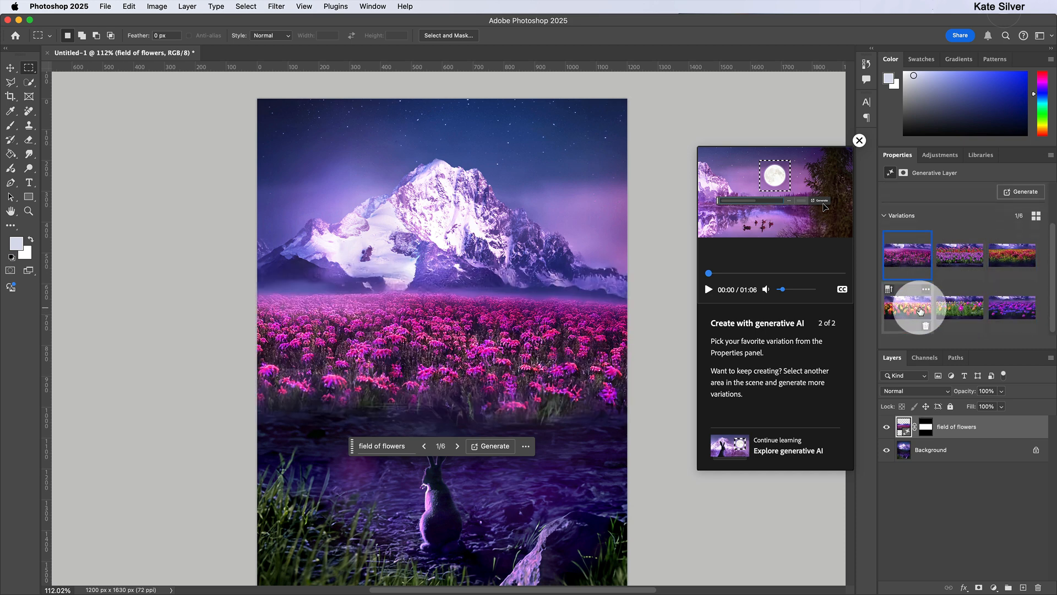
pyautogui.click(921, 311)
pyautogui.click(969, 310)
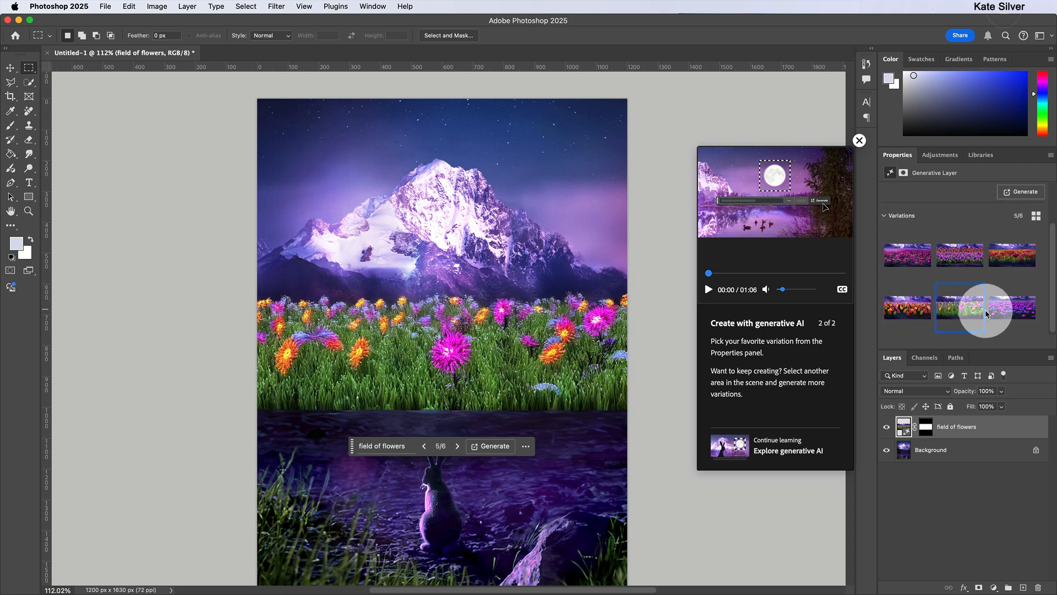
pyautogui.click(998, 310)
pyautogui.scroll(2, 998, 310)
pyautogui.click(920, 310)
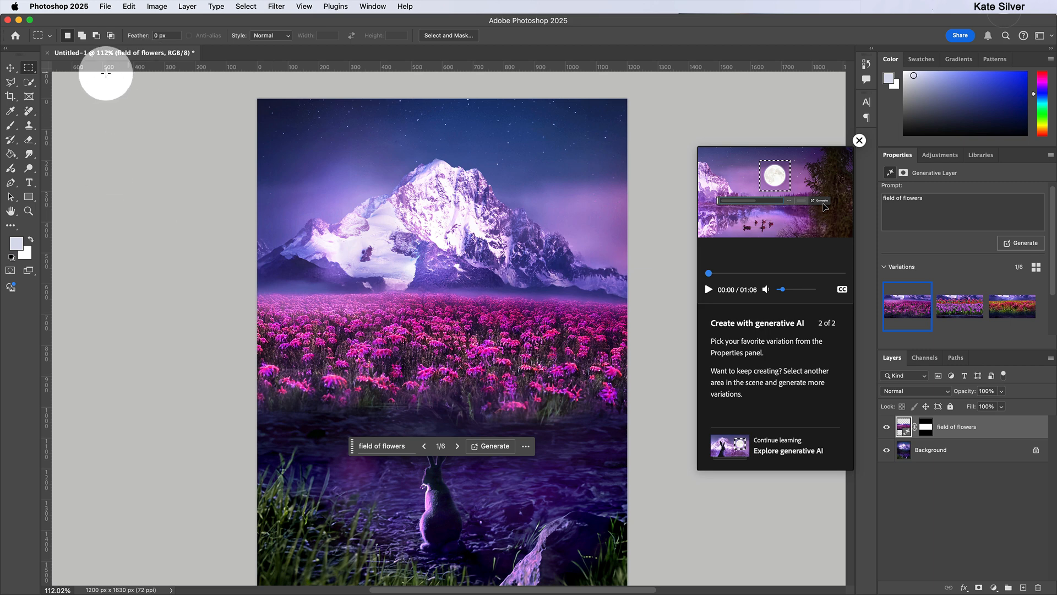
# Close the mountain image without saving and open the Improved Generative Expand sample with its detailed tutorial from the What's new overview.
pyautogui.click(48, 53)
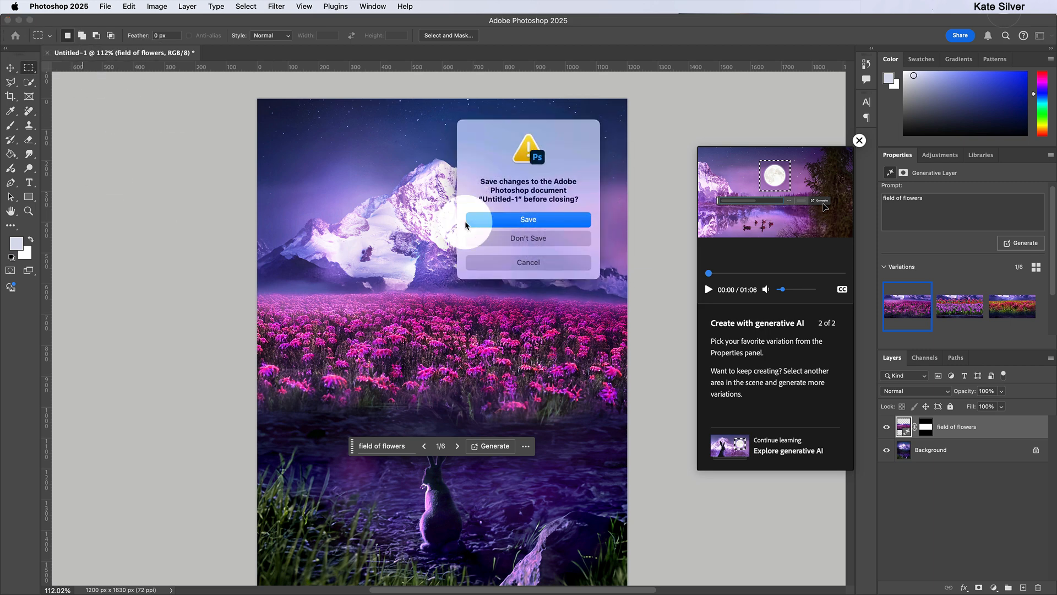
pyautogui.click(517, 239)
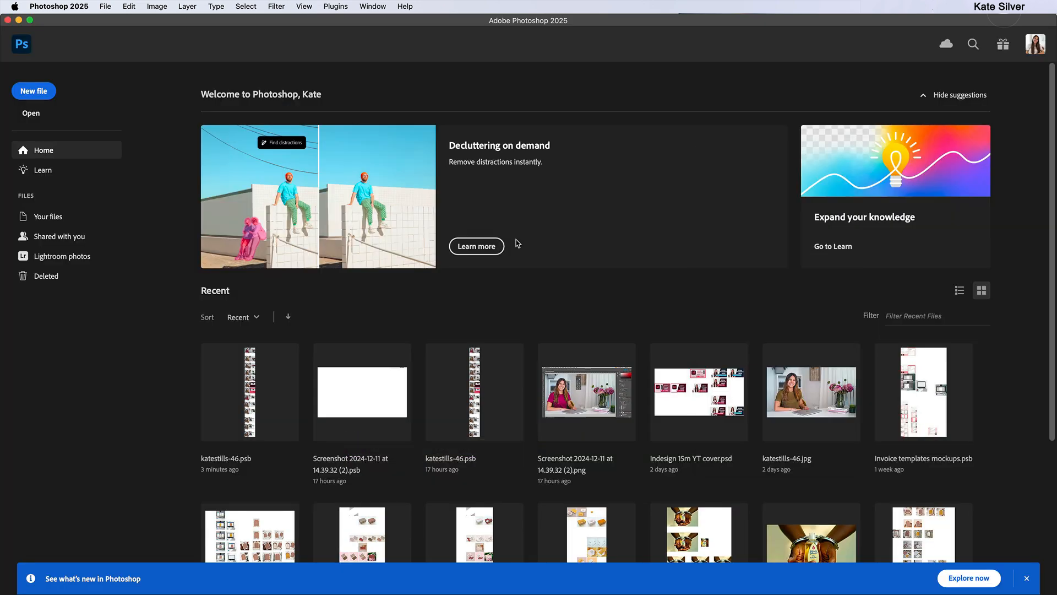
pyautogui.click(1003, 44)
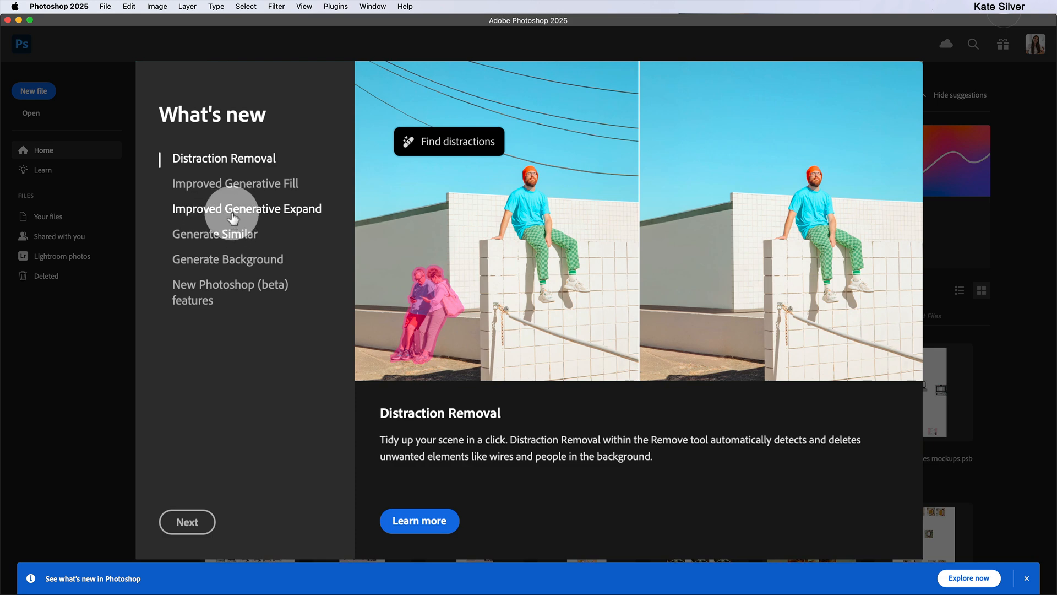
pyautogui.click(234, 218)
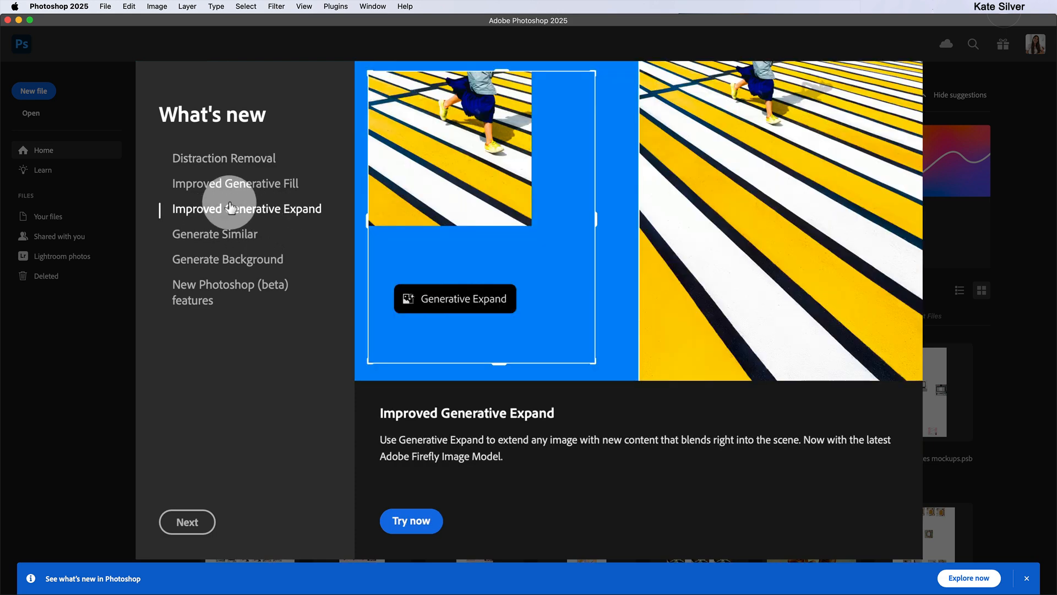
pyautogui.click(408, 509)
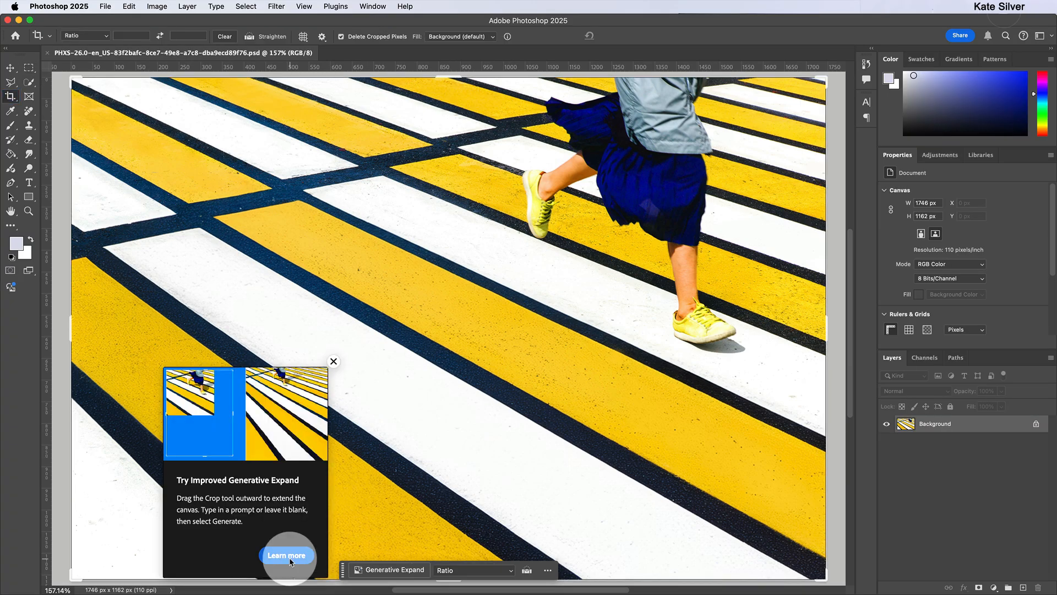
pyautogui.click(288, 555)
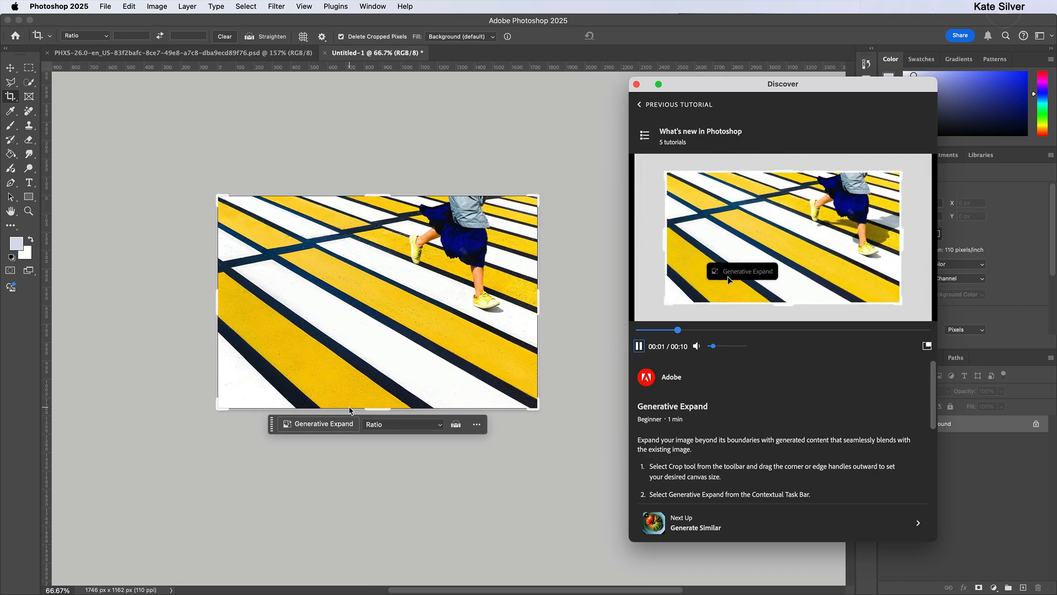
# Extend the striped crossing image's canvas with the Crop tool, downward to about 1976 px high and outward past its right edge.
pyautogui.press('super+plus')
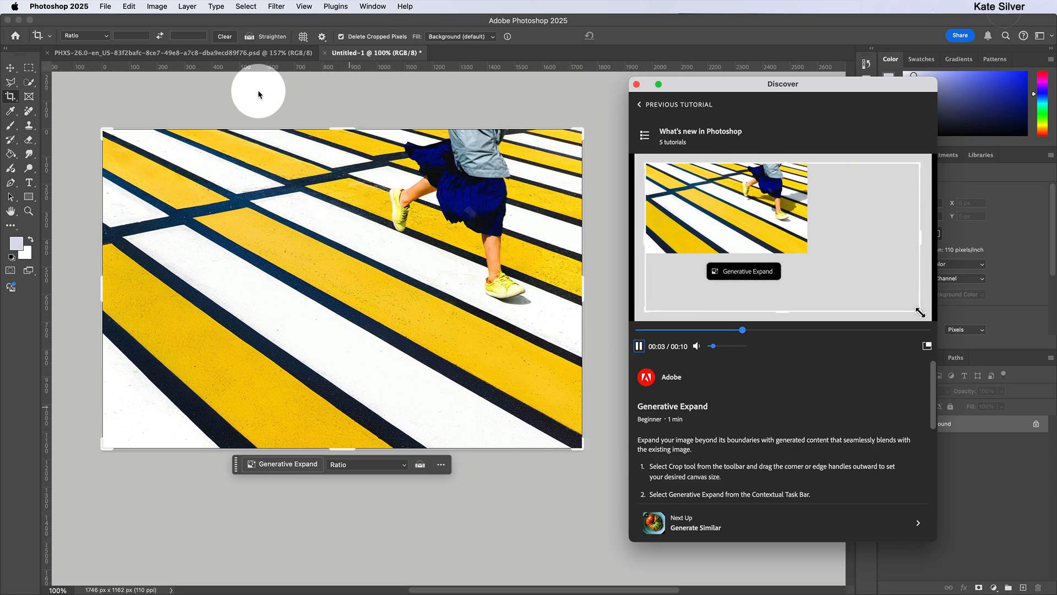
pyautogui.moveTo(10, 96); pyautogui.dragTo(51, 98)
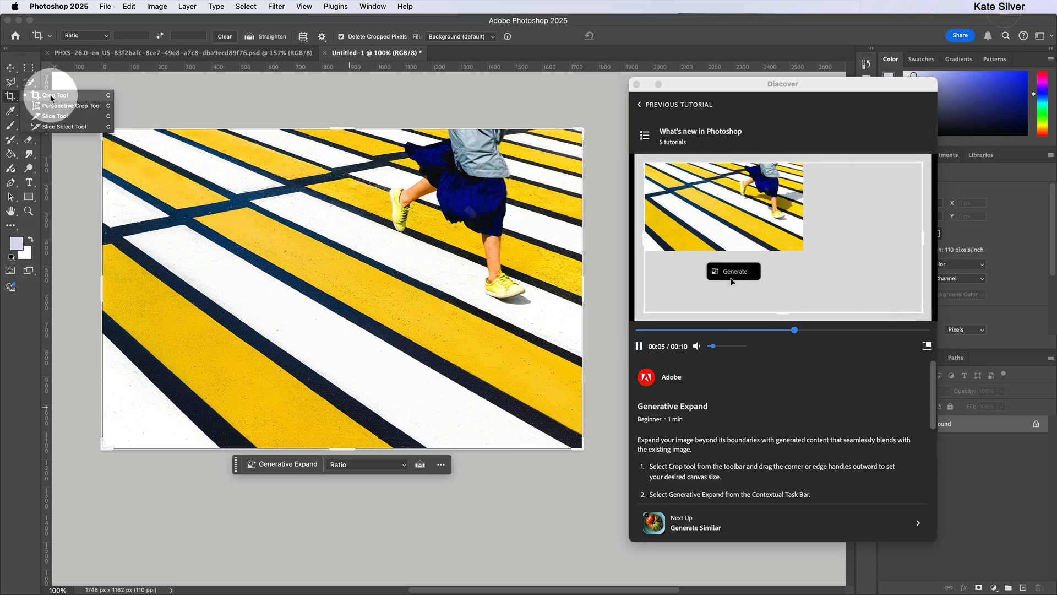
pyautogui.click(55, 98)
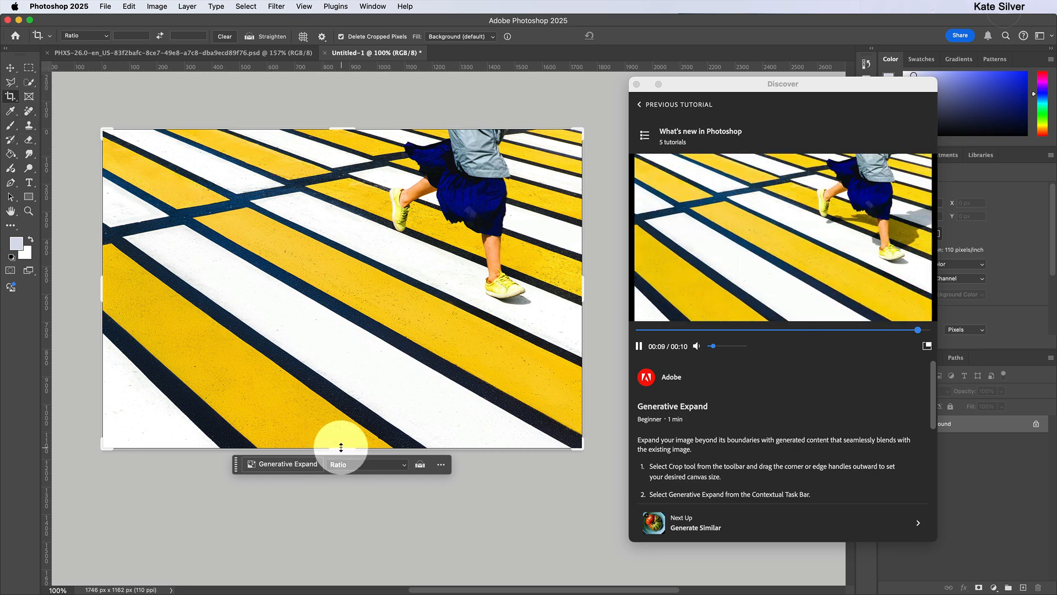
pyautogui.moveTo(341, 447); pyautogui.dragTo(358, 563)
pyautogui.press('super+minus')
pyautogui.press('super+minus')
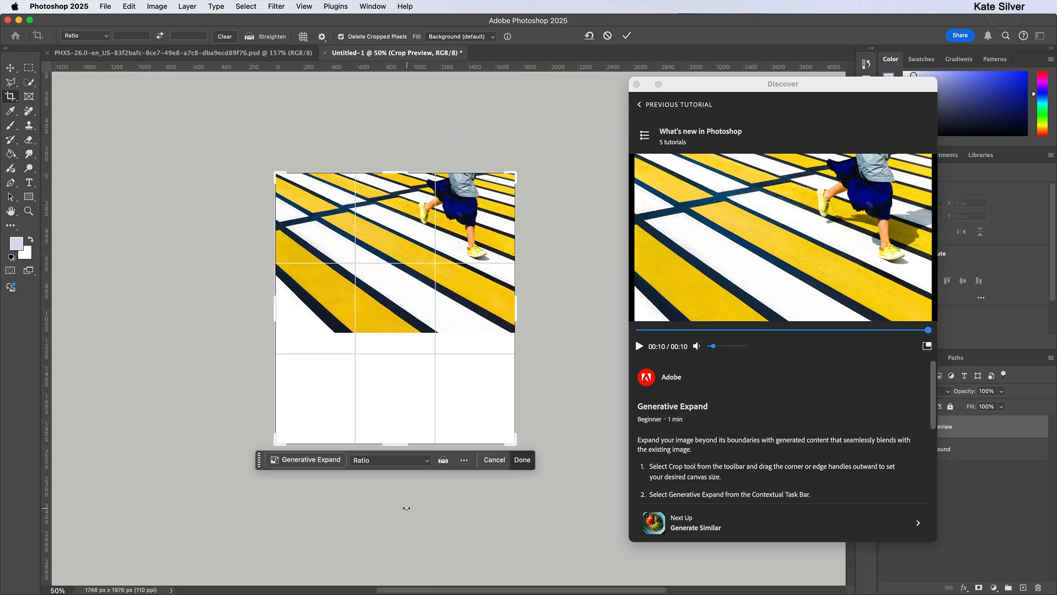
pyautogui.moveTo(517, 307); pyautogui.dragTo(584, 312)
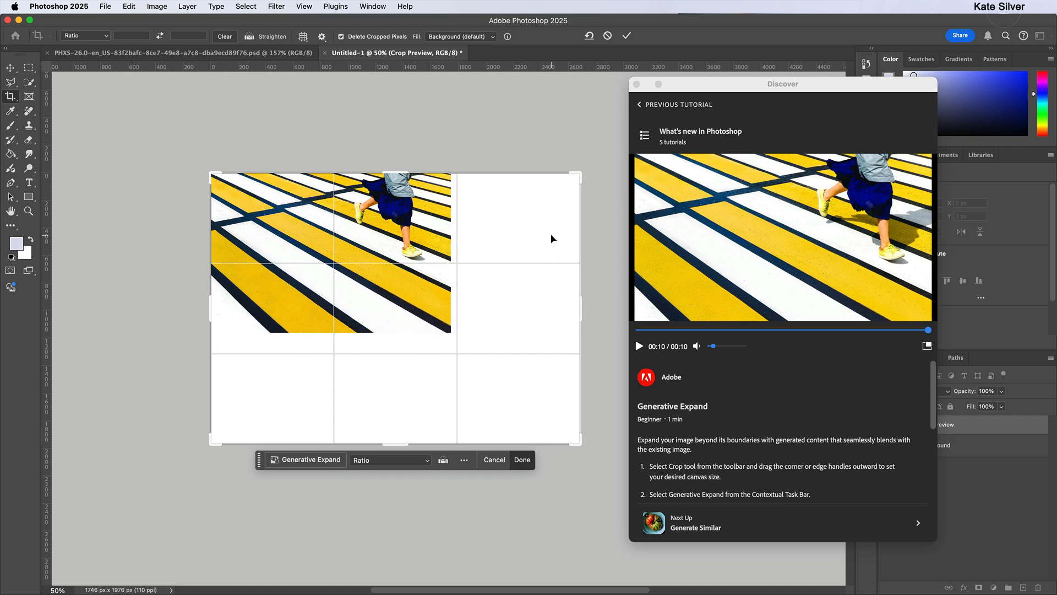
# Fill the extended canvas of the striped crossing image with Generative Expand, leaving the prompt blank.
pyautogui.click(509, 178)
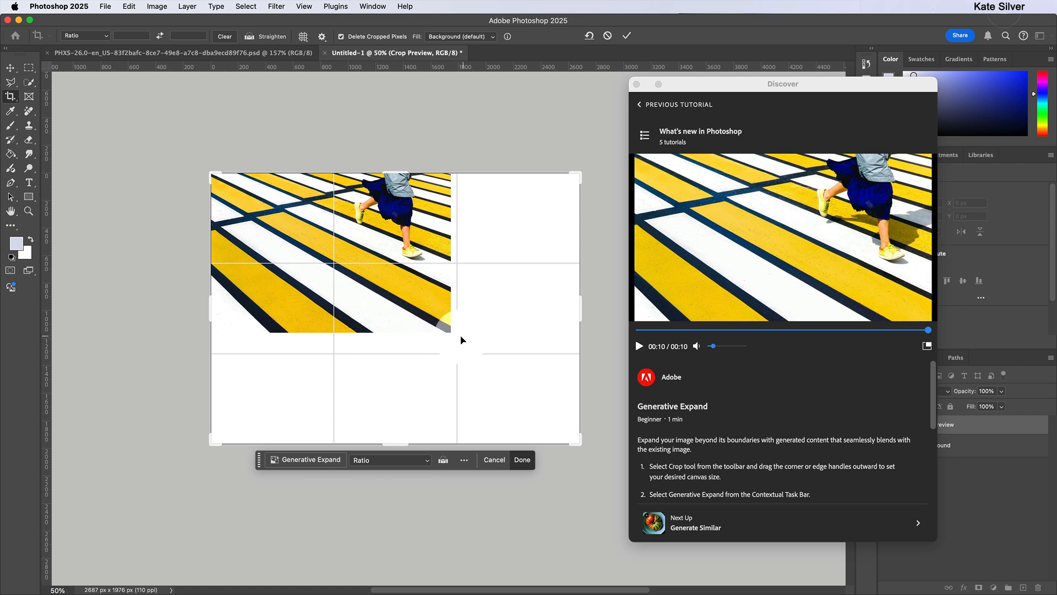
pyautogui.click(299, 459)
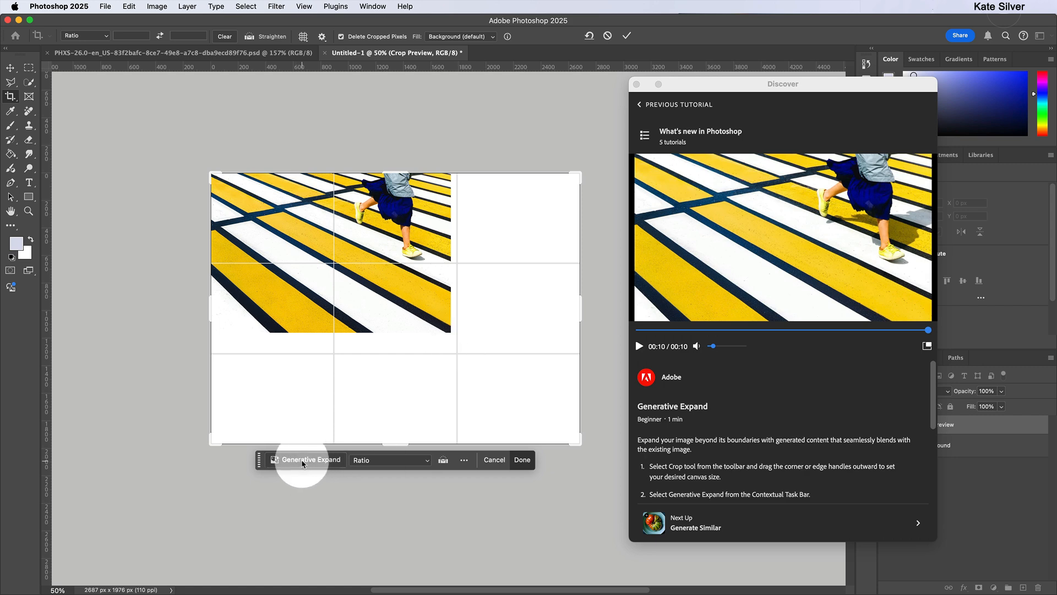
pyautogui.click(302, 460)
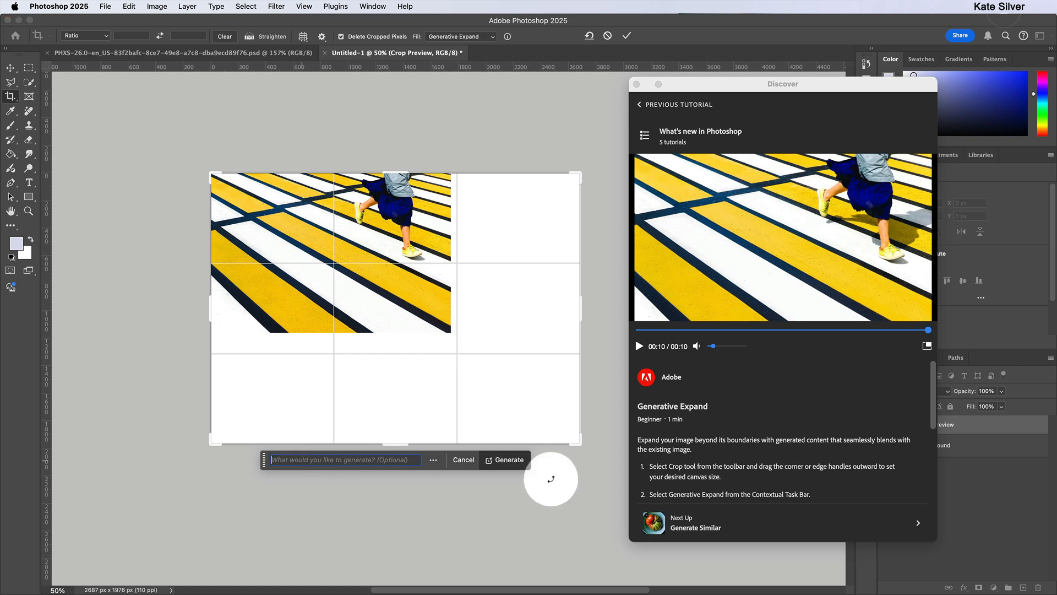
pyautogui.scroll(-3, 735, 432)
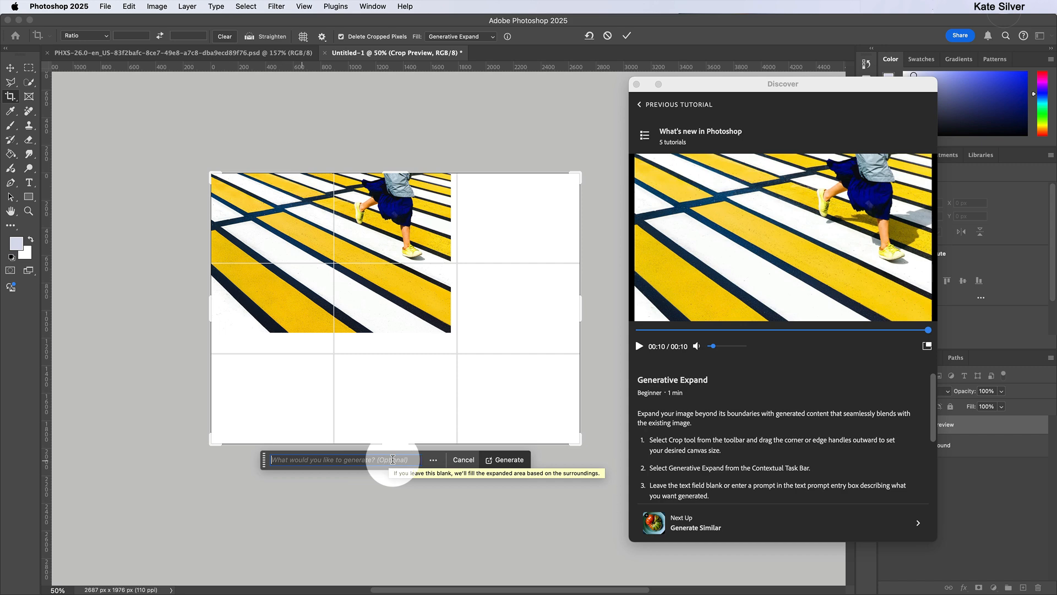
pyautogui.click(509, 459)
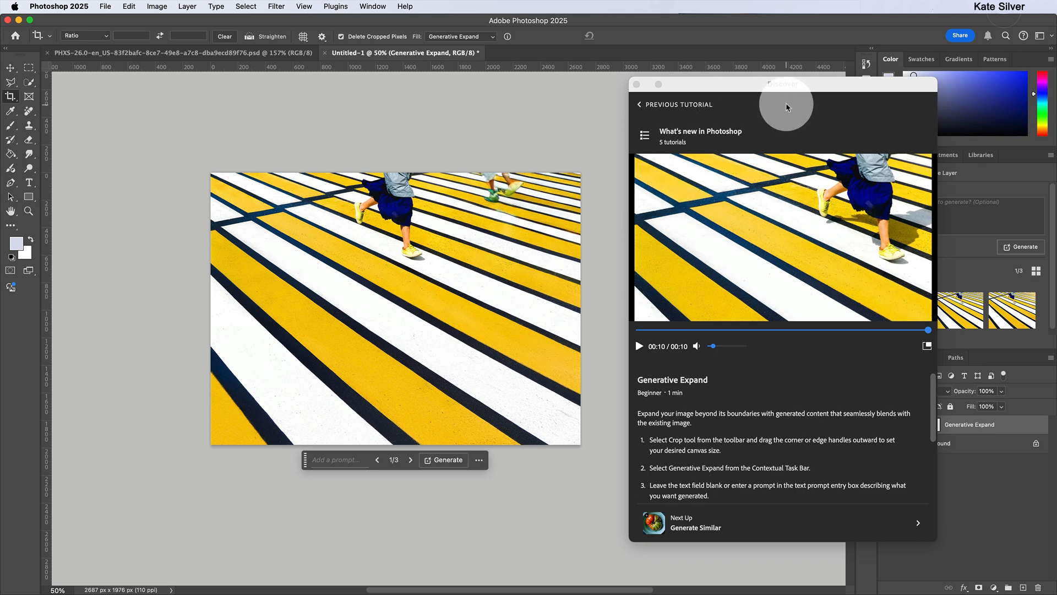
# Close the expanded crossing image without saving, along with the remaining Generative Expand sample document.
pyautogui.moveTo(721, 85); pyautogui.dragTo(672, 86)
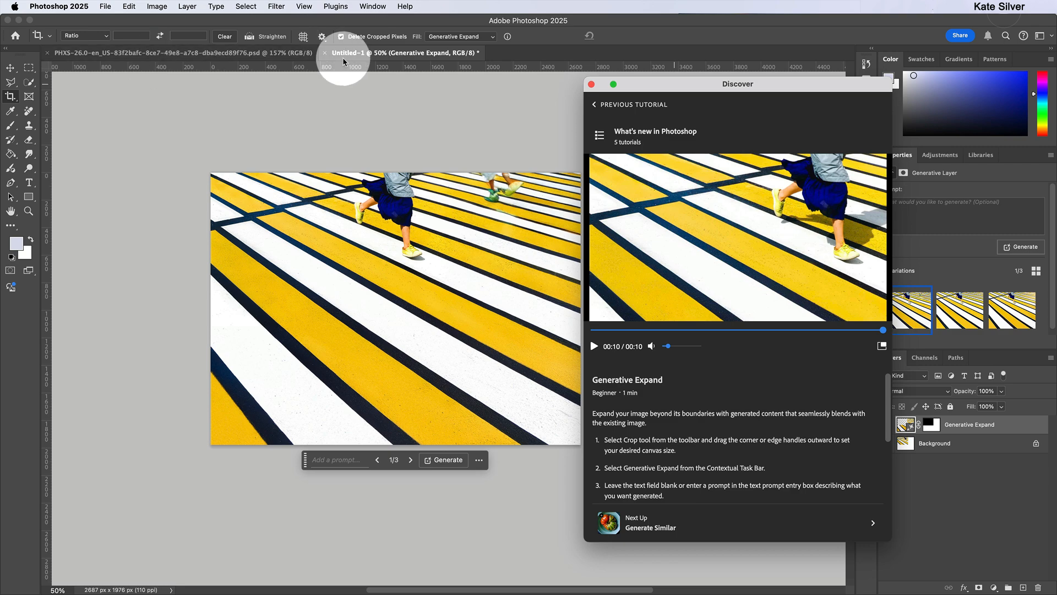
pyautogui.click(325, 53)
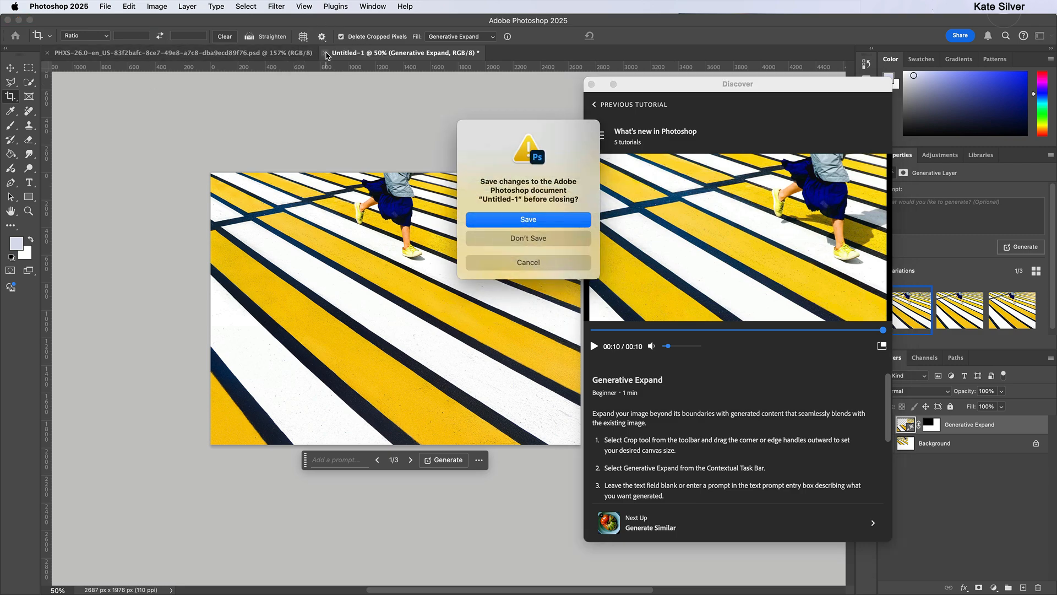
pyautogui.click(525, 238)
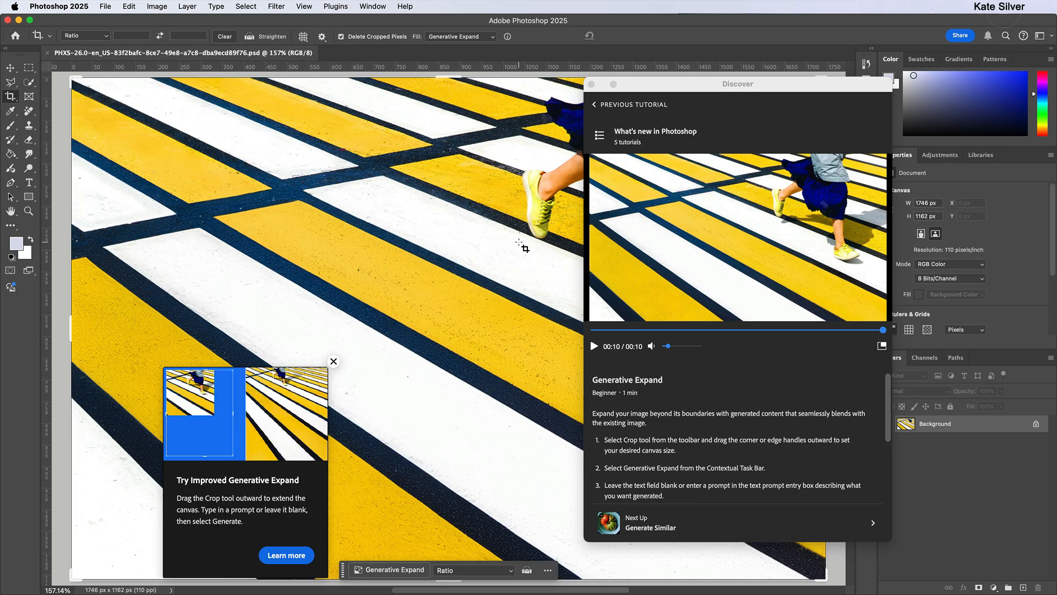
pyautogui.click(47, 53)
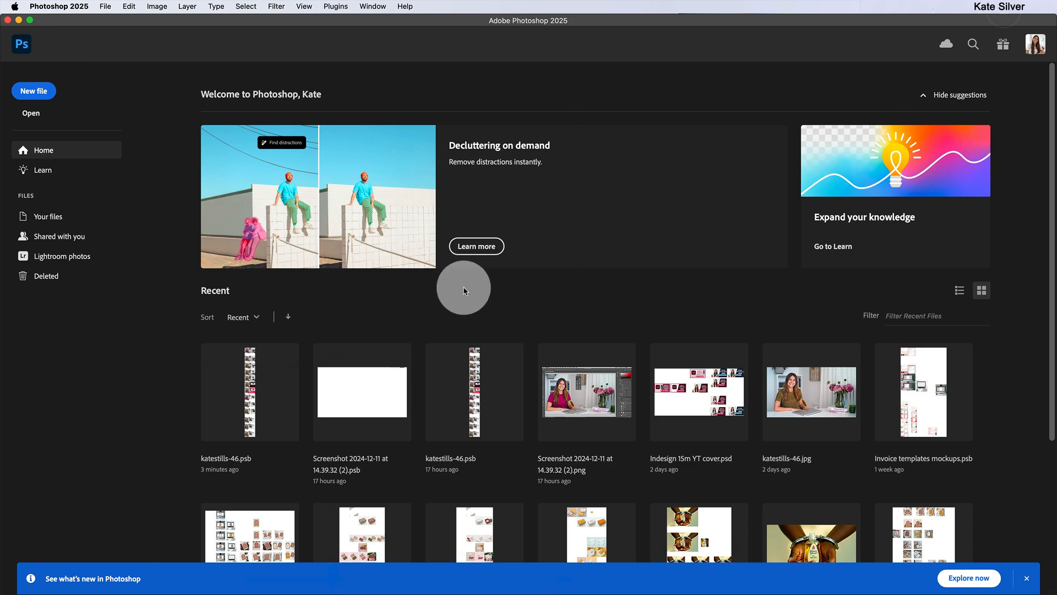
# Open the Generate Similar sample image and its detailed tutorial from the What's new overview.
pyautogui.click(1003, 47)
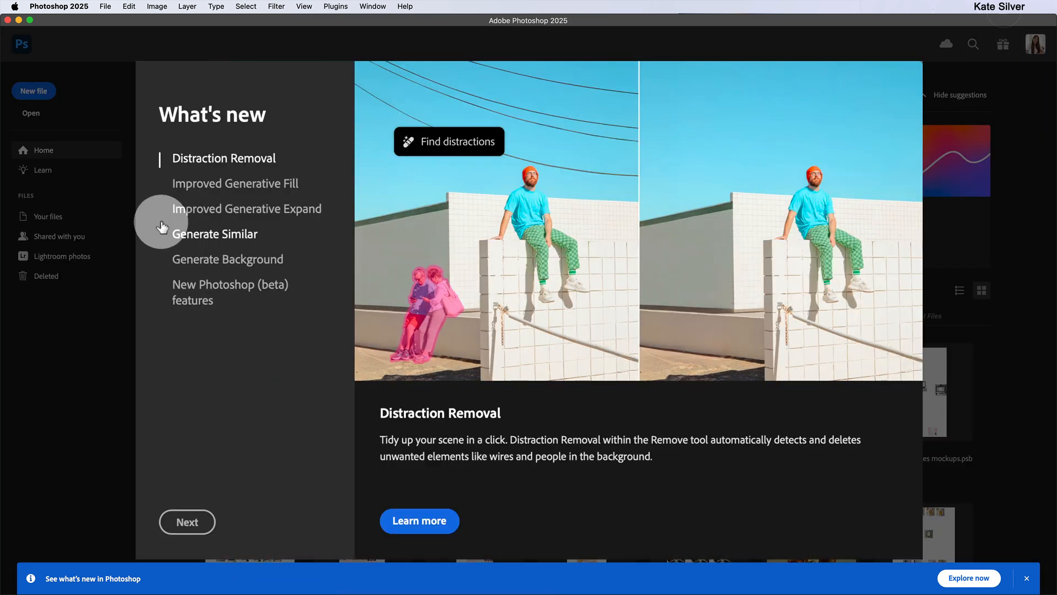
pyautogui.click(231, 238)
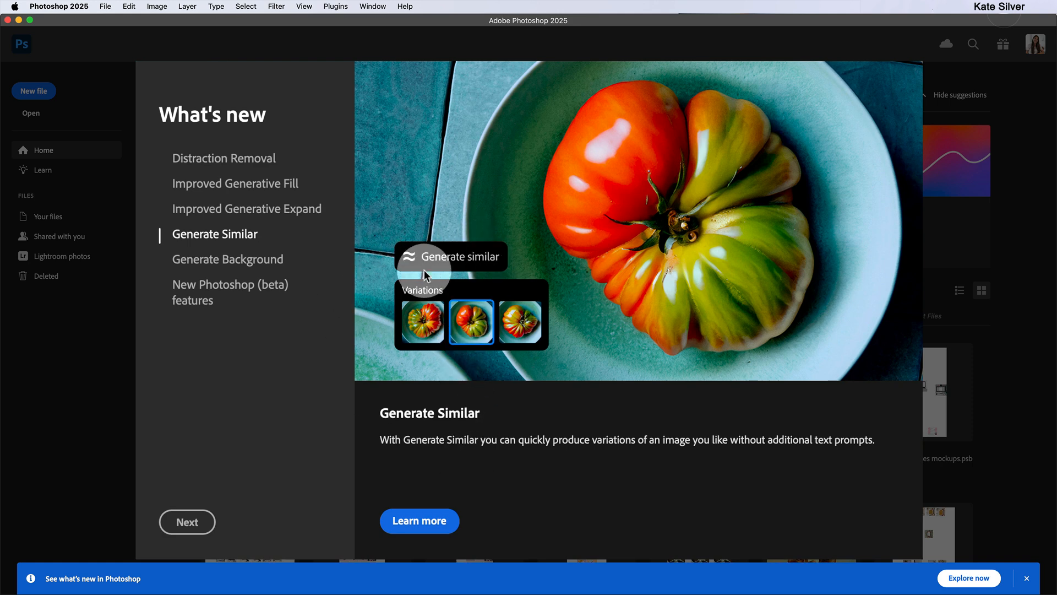
pyautogui.click(399, 521)
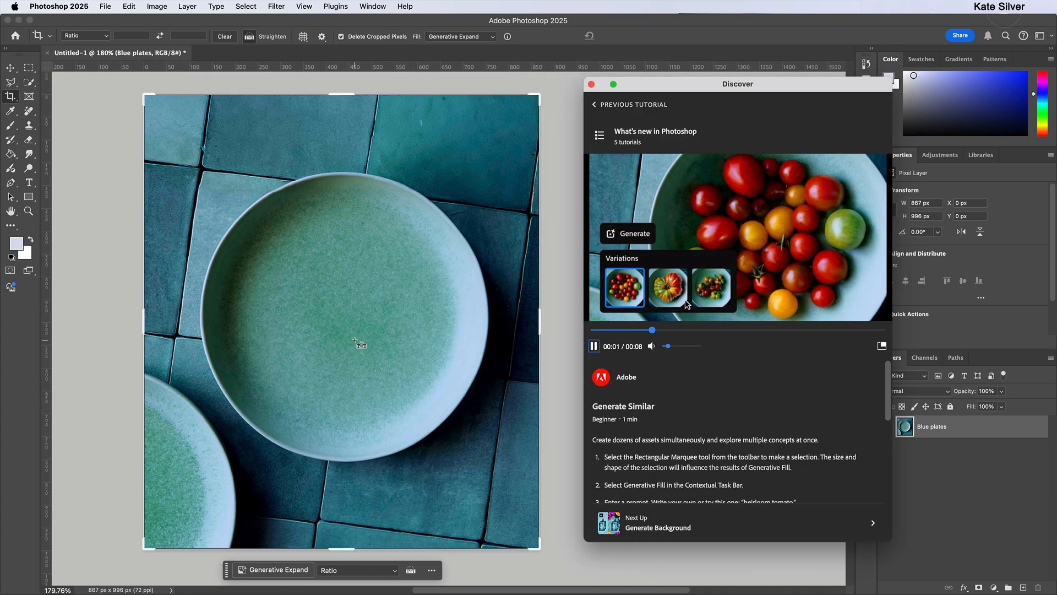
# Draw a rectangular marquee selection about 426 by 409 px in the middle of the large plate.
pyautogui.scroll(-2, 697, 401)
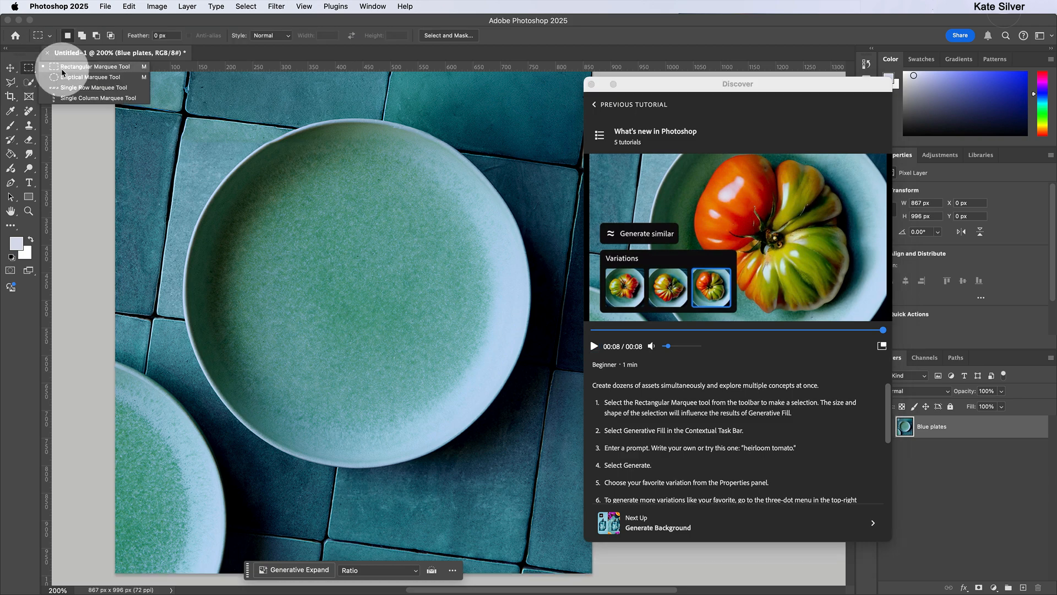
pyautogui.click(35, 68)
pyautogui.click(62, 67)
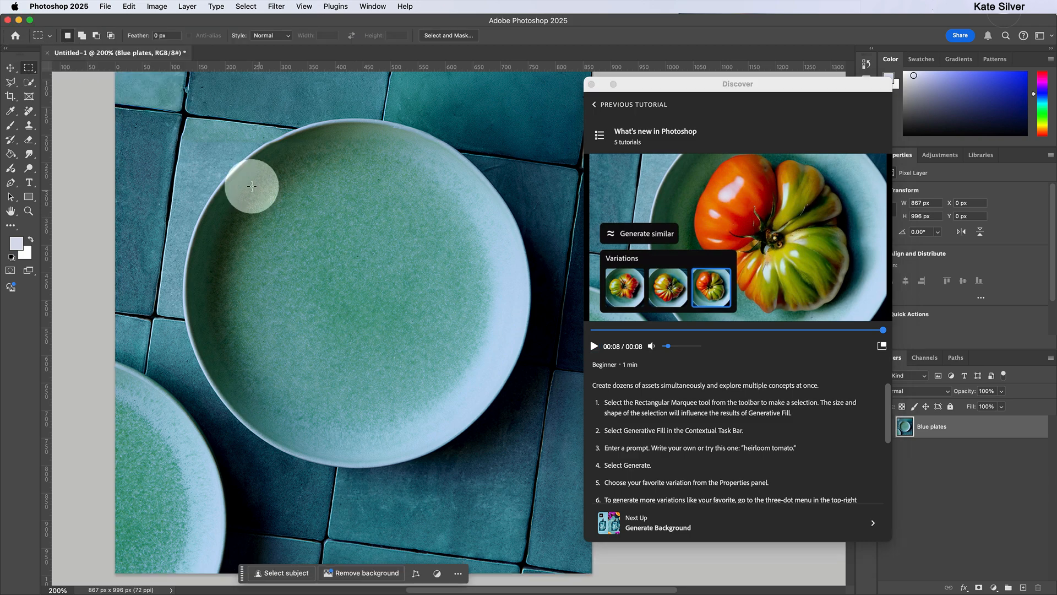
pyautogui.moveTo(244, 186); pyautogui.dragTo(478, 410)
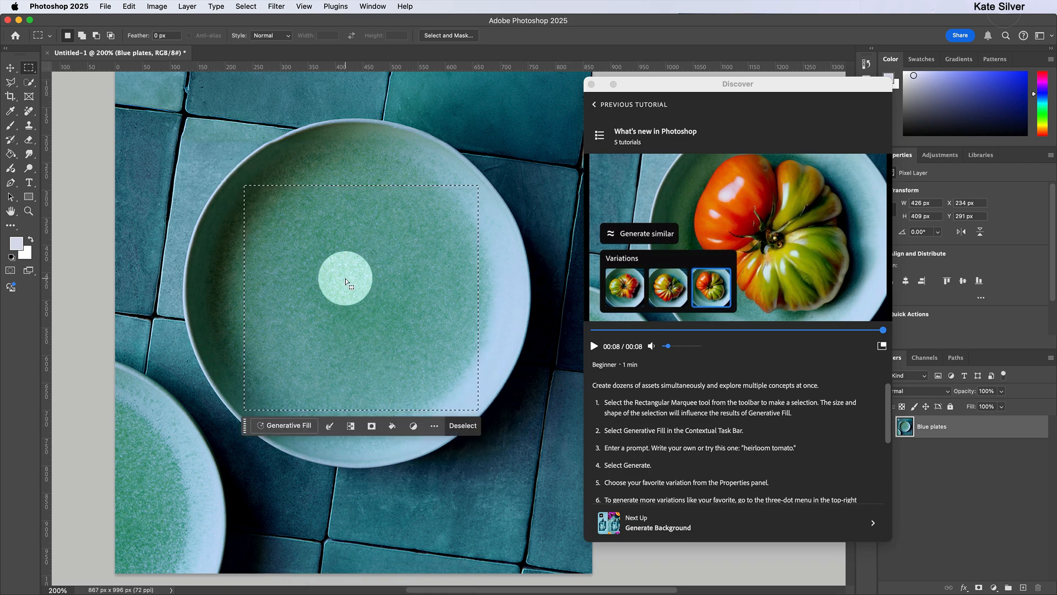
# Generate a pineapple inside the plate selection with Generative Fill, using the prompt "pineapple".
pyautogui.scroll(-1, 749, 449)
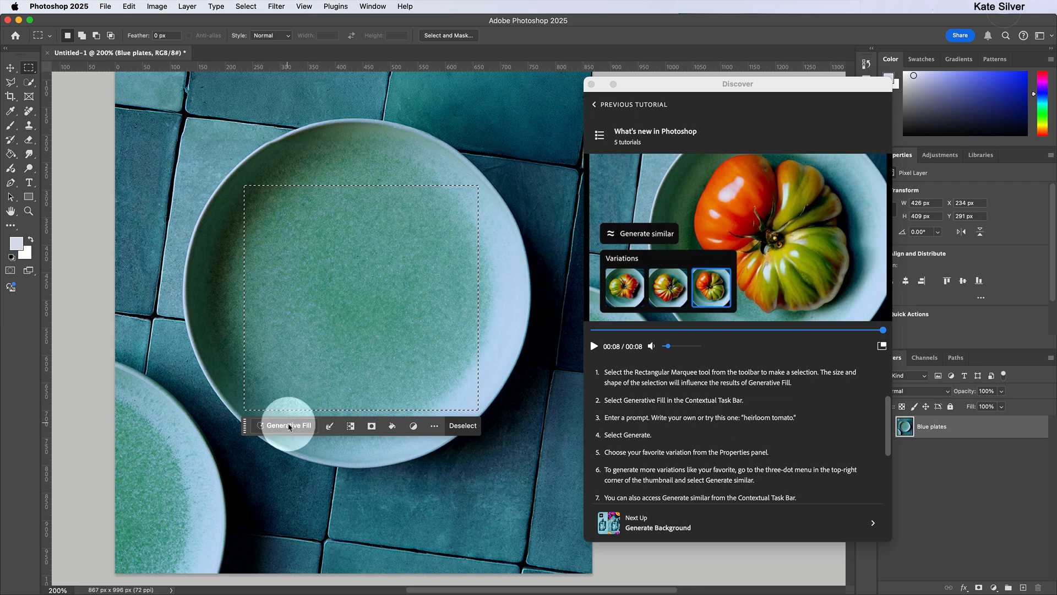
pyautogui.click(292, 425)
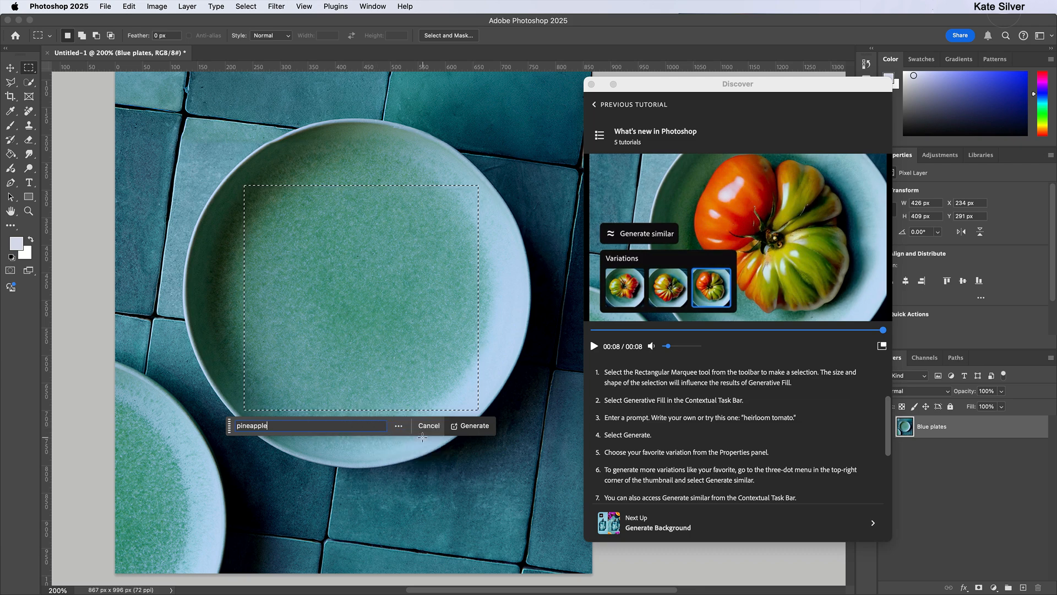
pyautogui.click(475, 427)
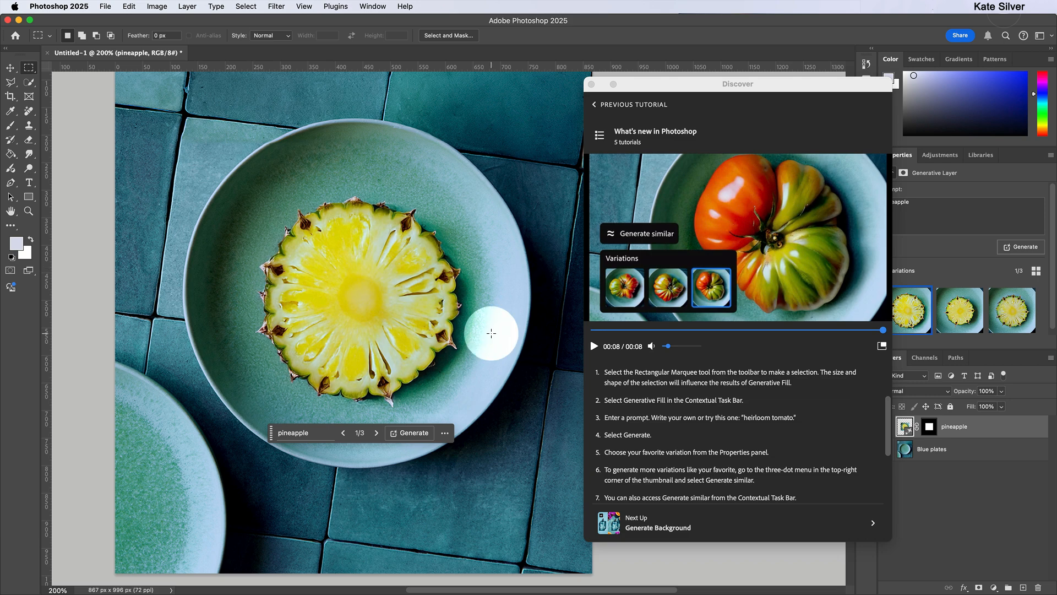
# Move the tutorial window clear of the layer properties, compare the pineapple variations and select the first one.
pyautogui.scroll(-2, 626, 400)
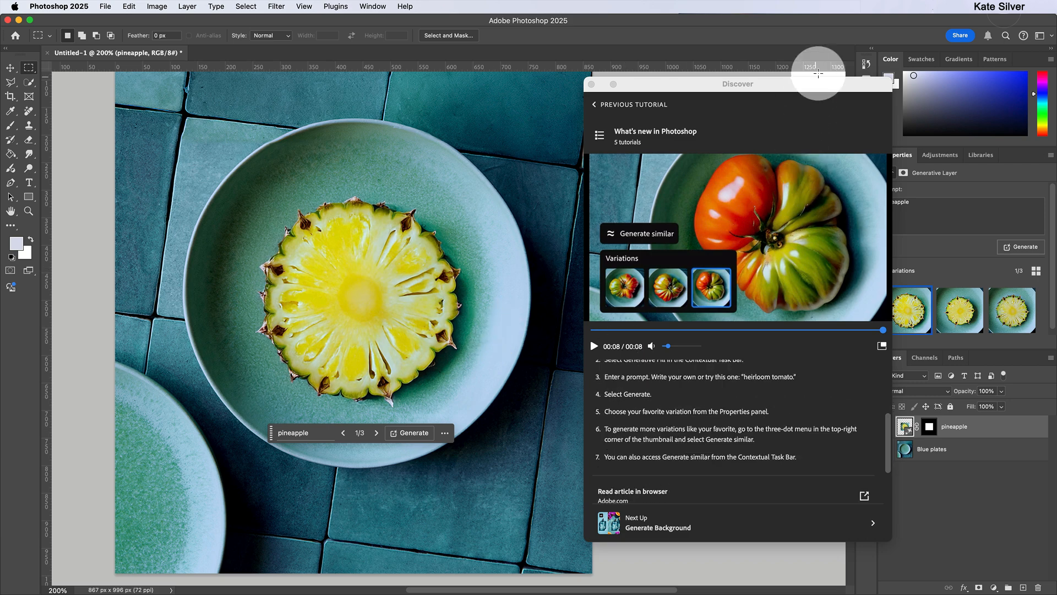
pyautogui.moveTo(723, 78); pyautogui.dragTo(669, 50)
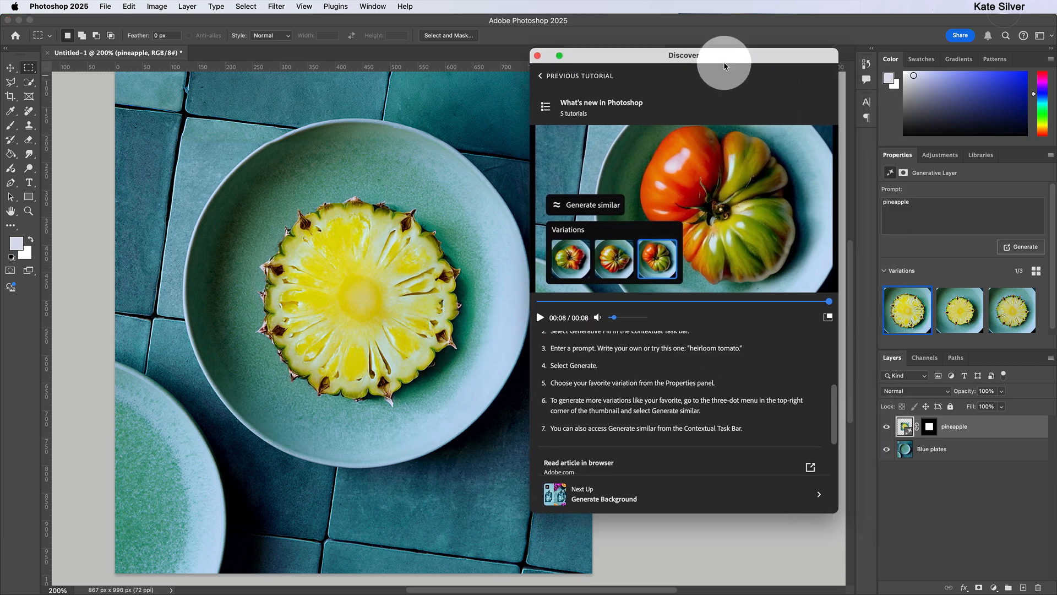
pyautogui.moveTo(909, 319)
pyautogui.click(953, 316)
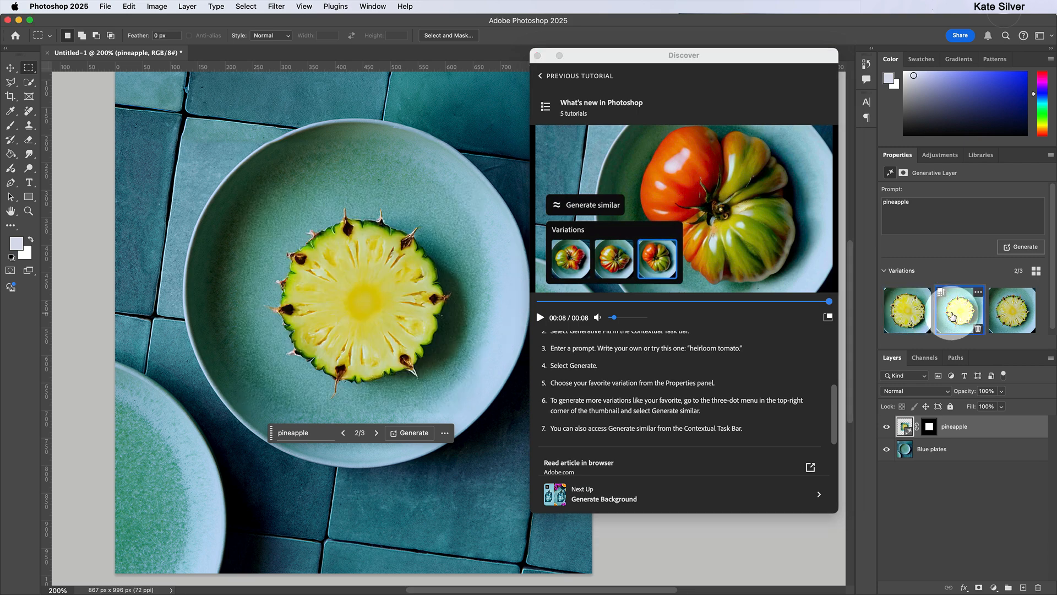
pyautogui.click(1018, 311)
pyautogui.click(960, 311)
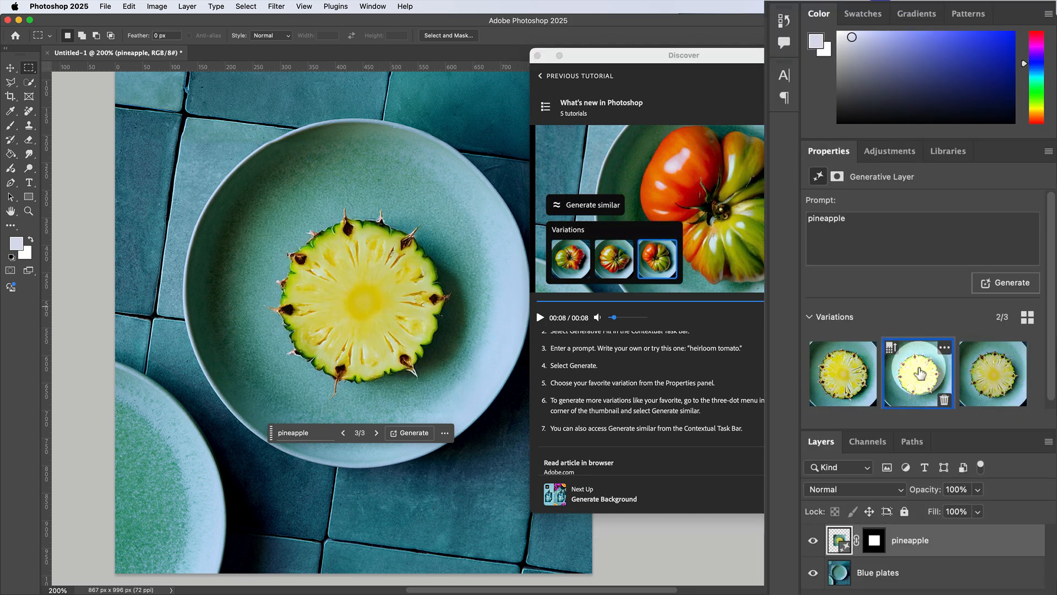
pyautogui.click(908, 311)
pyautogui.click(923, 380)
pyautogui.click(993, 372)
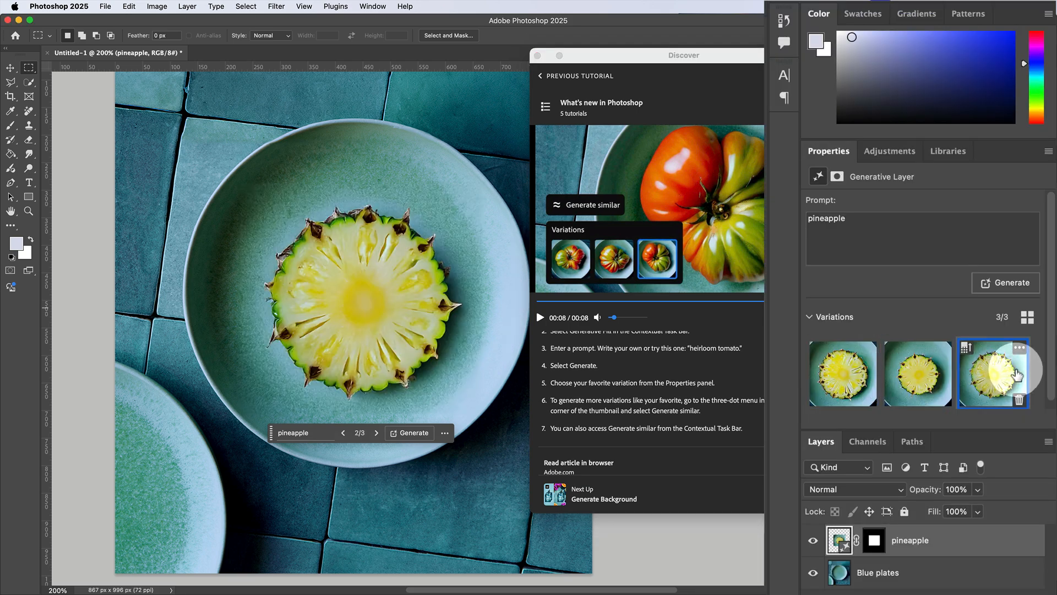
pyautogui.click(832, 388)
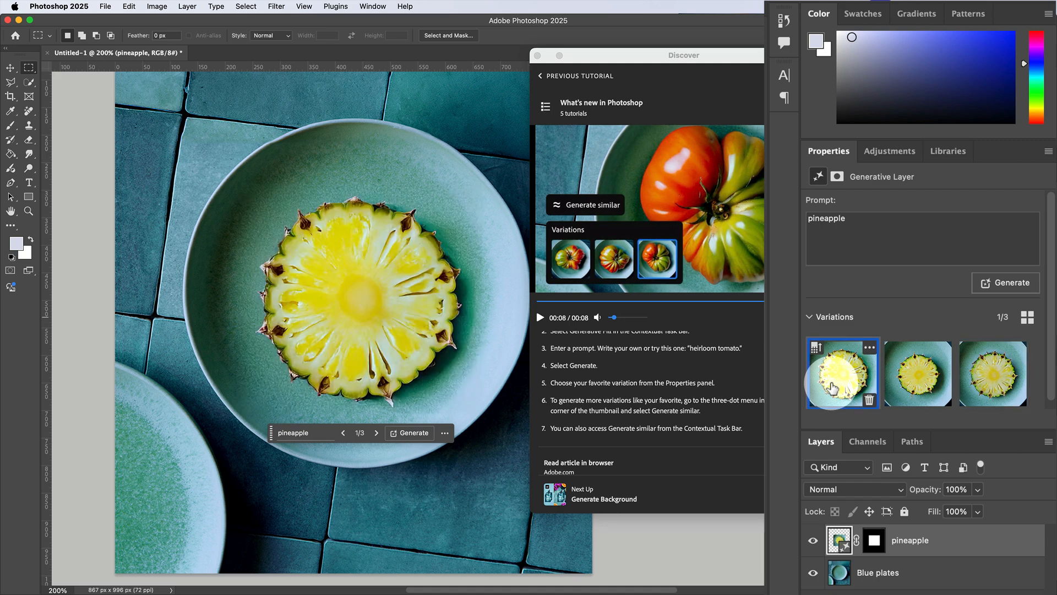
# Generate more variations like the selected first pineapple with Generate Similar.
pyautogui.scroll(-1, 688, 386)
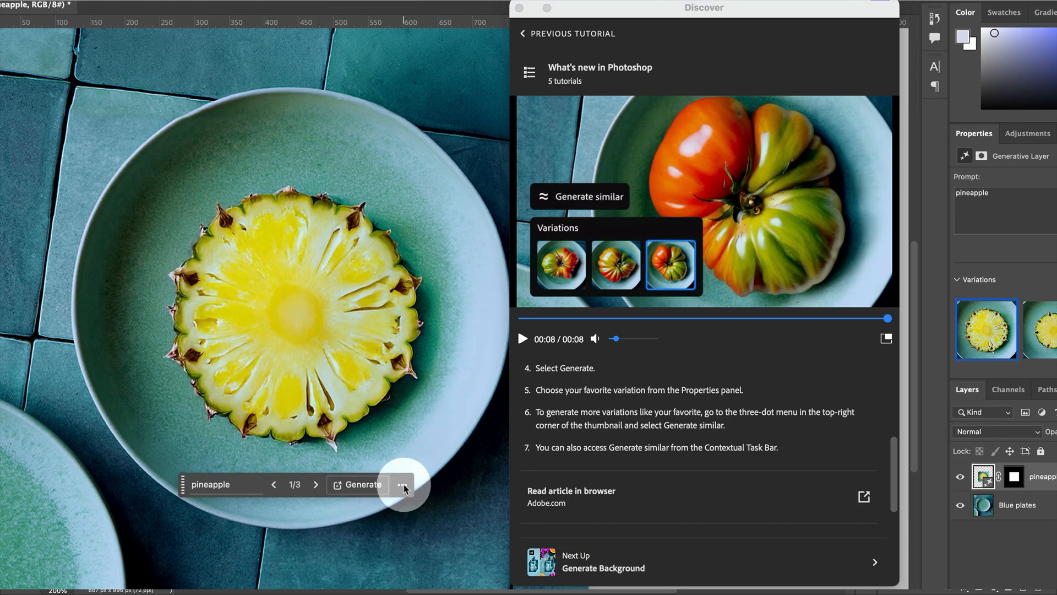
pyautogui.click(402, 485)
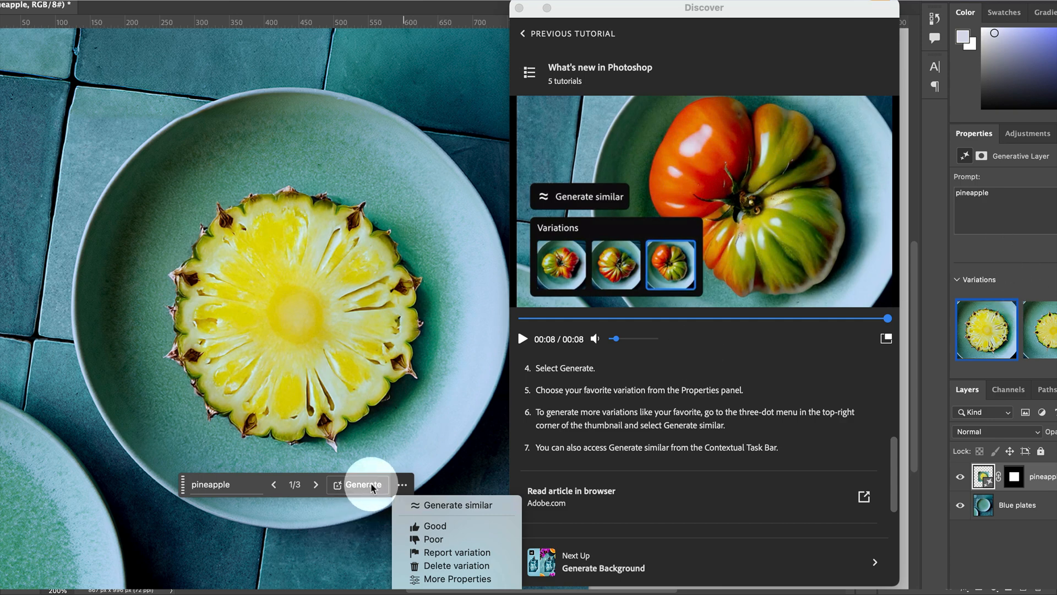
pyautogui.click(403, 485)
pyautogui.click(402, 485)
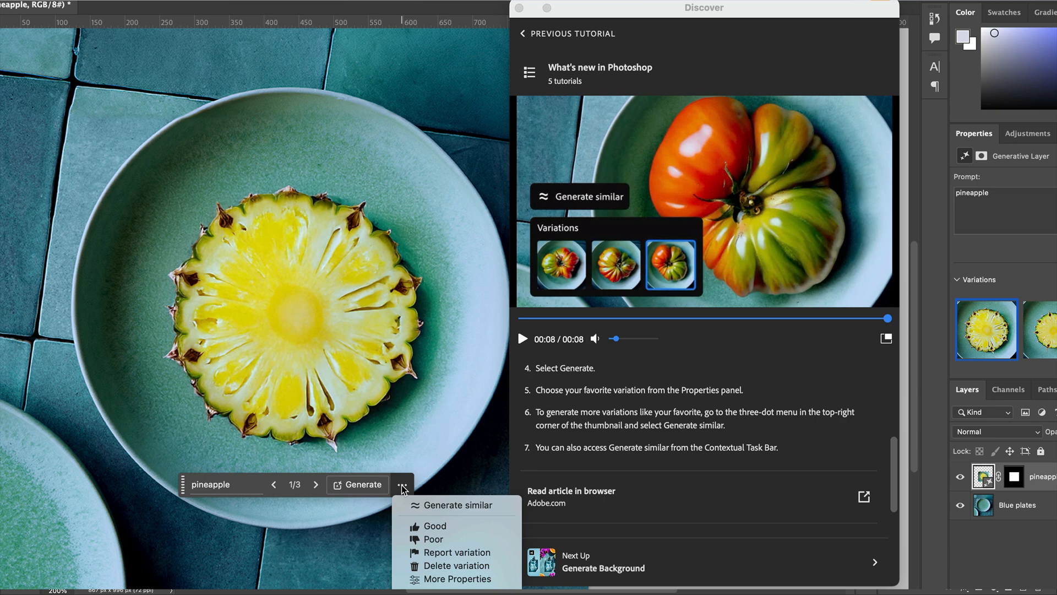
pyautogui.click(419, 507)
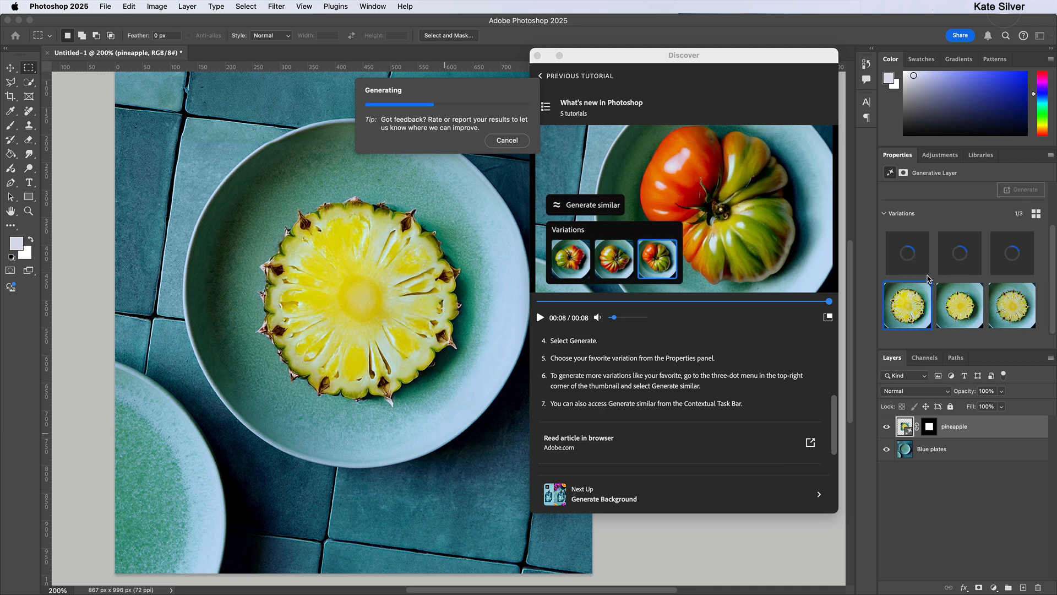
pyautogui.click(929, 279)
pyautogui.click(401, 295)
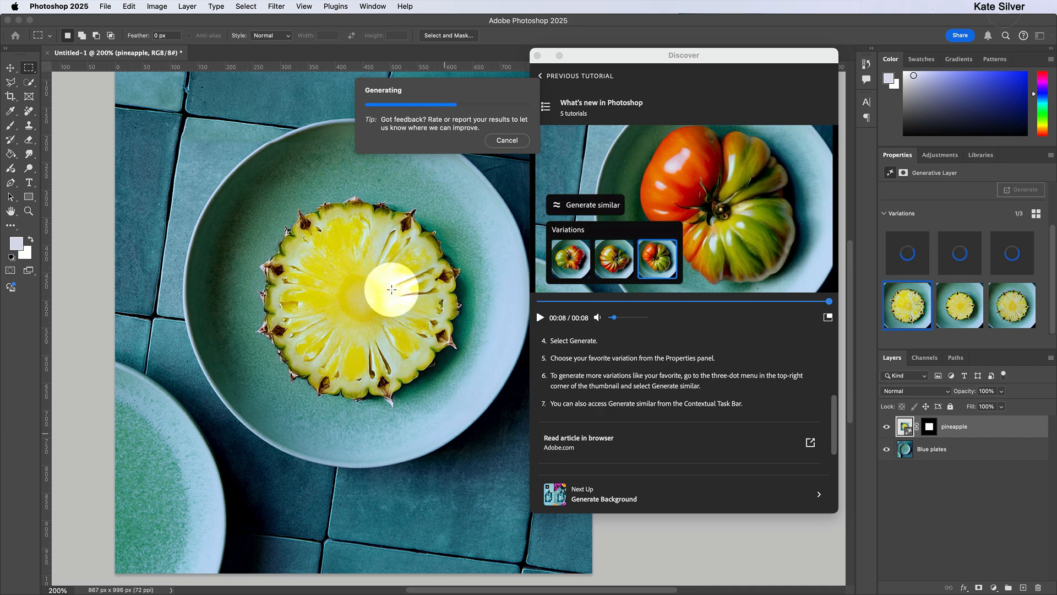
# Compare the new and original pineapple variations on the plate and delete the pineapple layer.
pyautogui.click(904, 245)
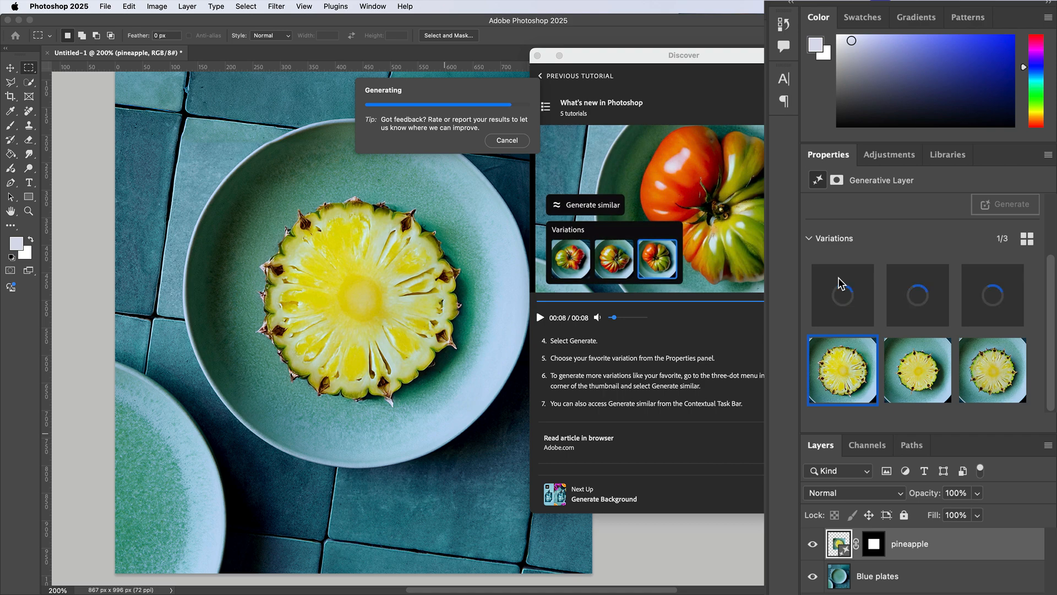
pyautogui.click(914, 291)
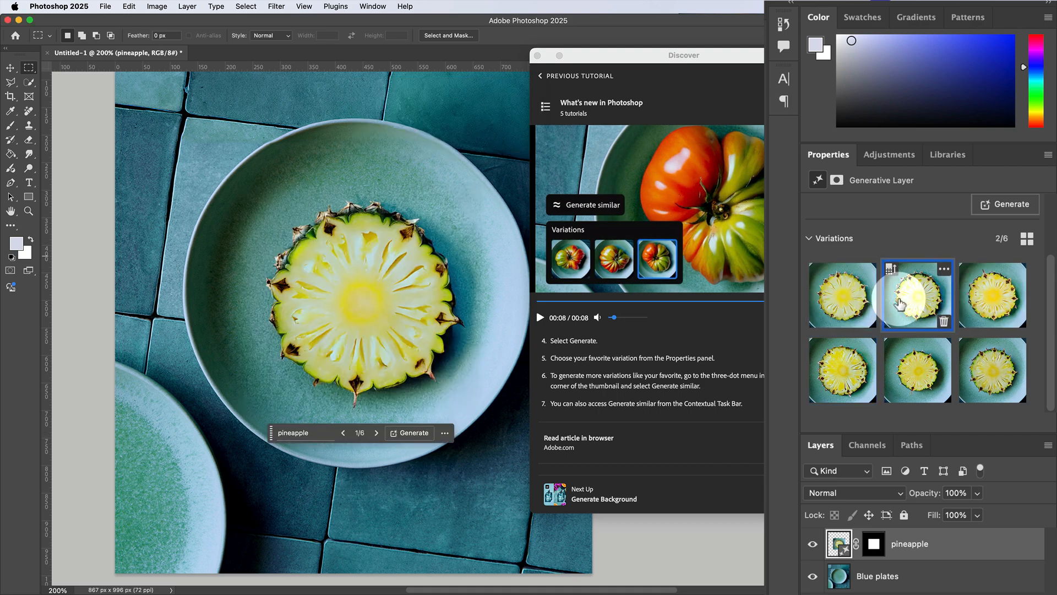
pyautogui.click(986, 295)
pyautogui.click(837, 375)
pyautogui.click(914, 383)
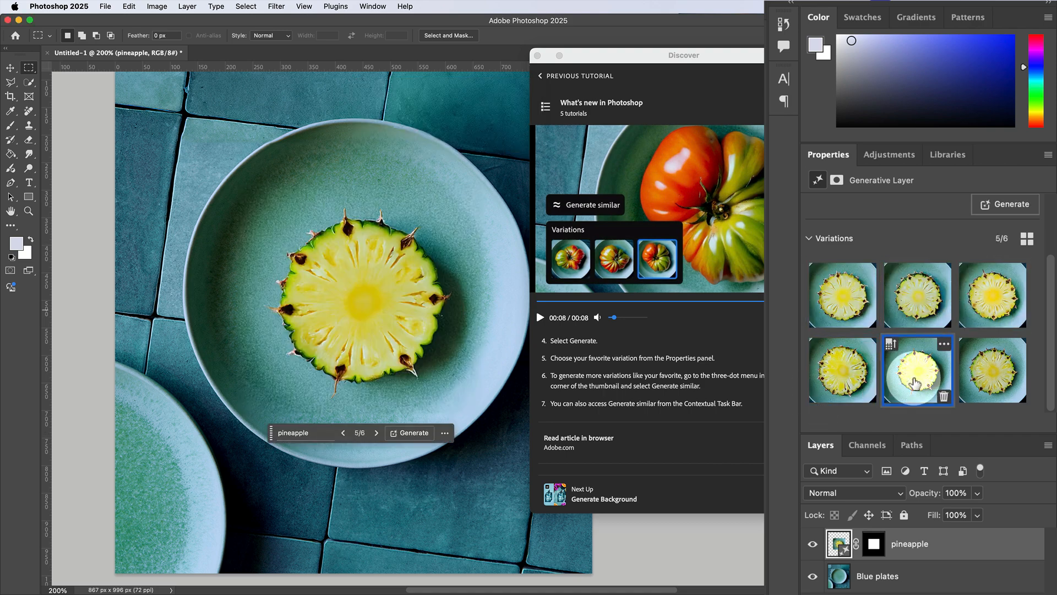
pyautogui.click(988, 372)
pyautogui.click(988, 292)
pyautogui.click(915, 292)
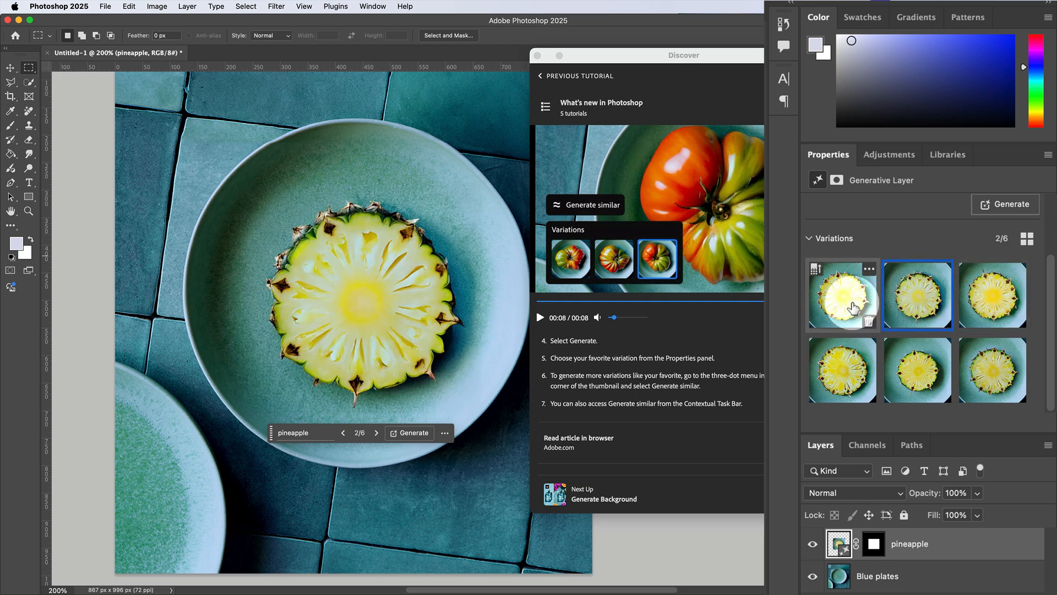
pyautogui.click(853, 307)
pyautogui.click(847, 376)
pyautogui.click(924, 372)
pyautogui.click(976, 362)
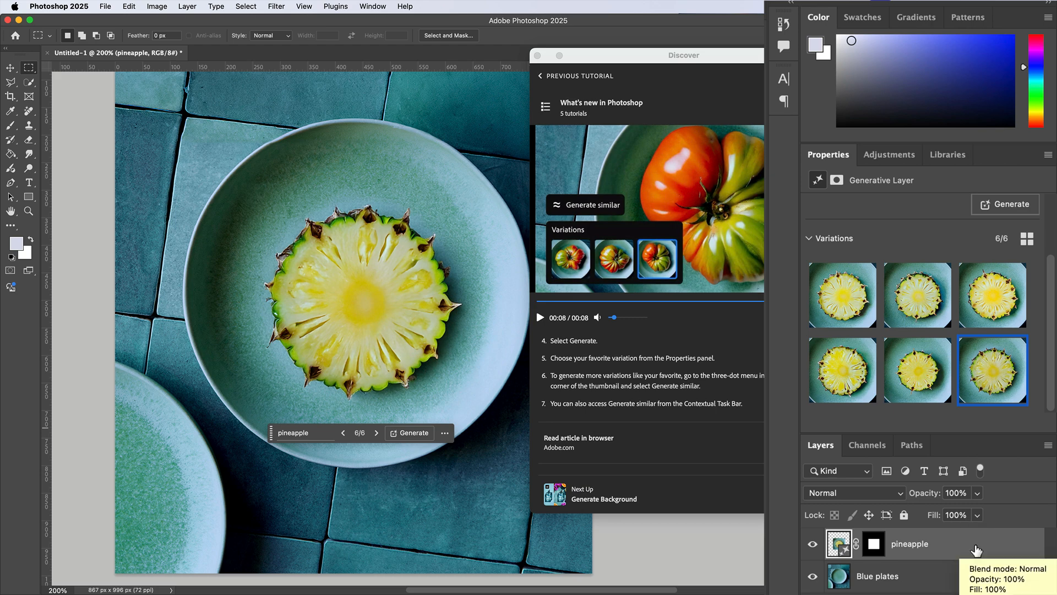
pyautogui.press('Delete')
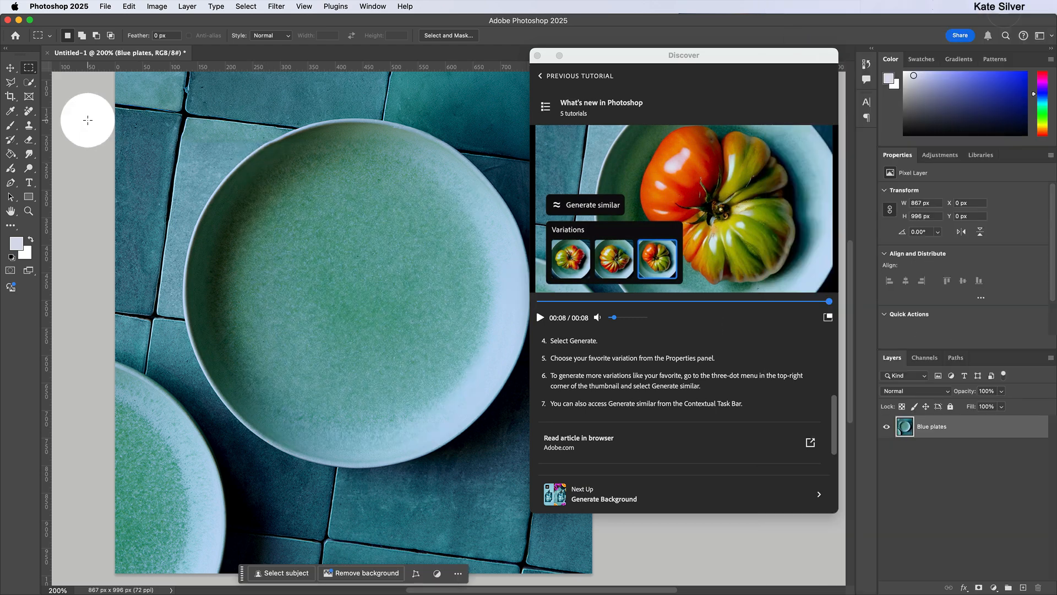
# Draw a rectangular marquee selection of about 439 × 458 px inside the large plate.
pyautogui.click(29, 69)
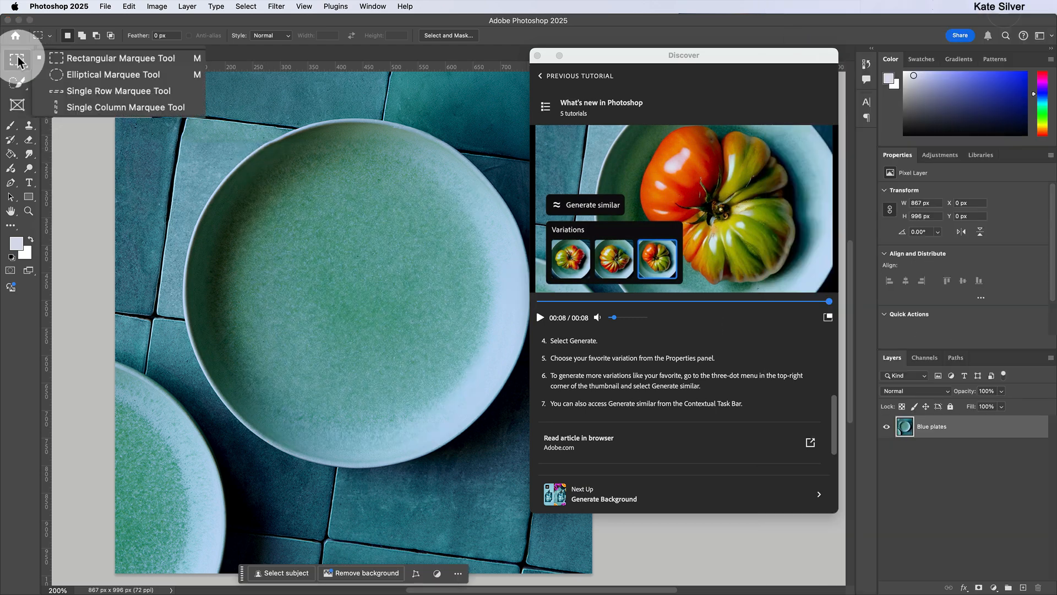
pyautogui.click(78, 54)
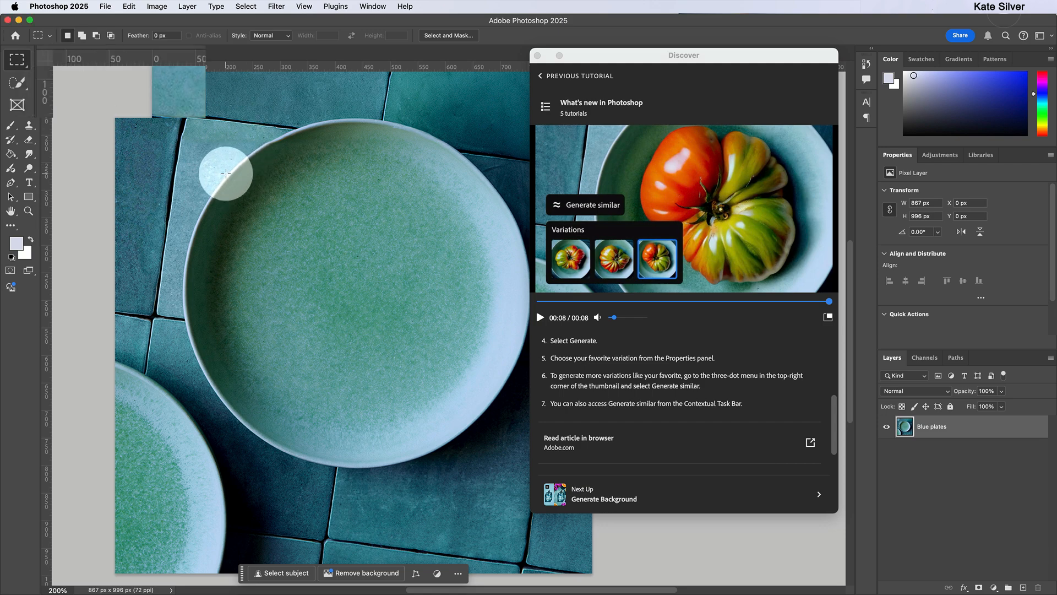
pyautogui.moveTo(239, 168); pyautogui.dragTo(481, 423)
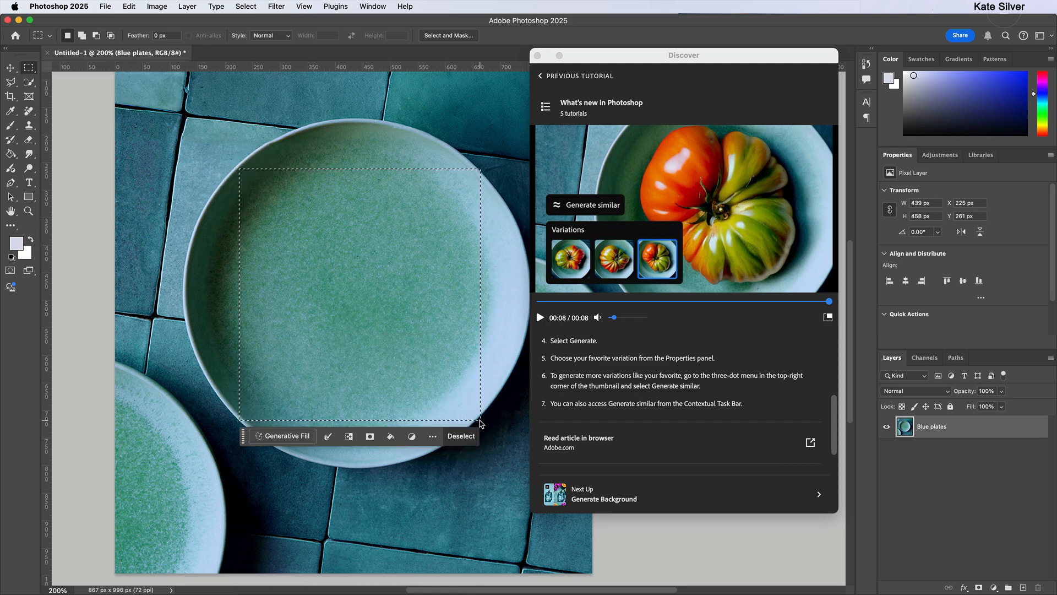
# Generate a pepper inside the plate selection with Generative Fill, using the prompt "pepper".
pyautogui.click(281, 437)
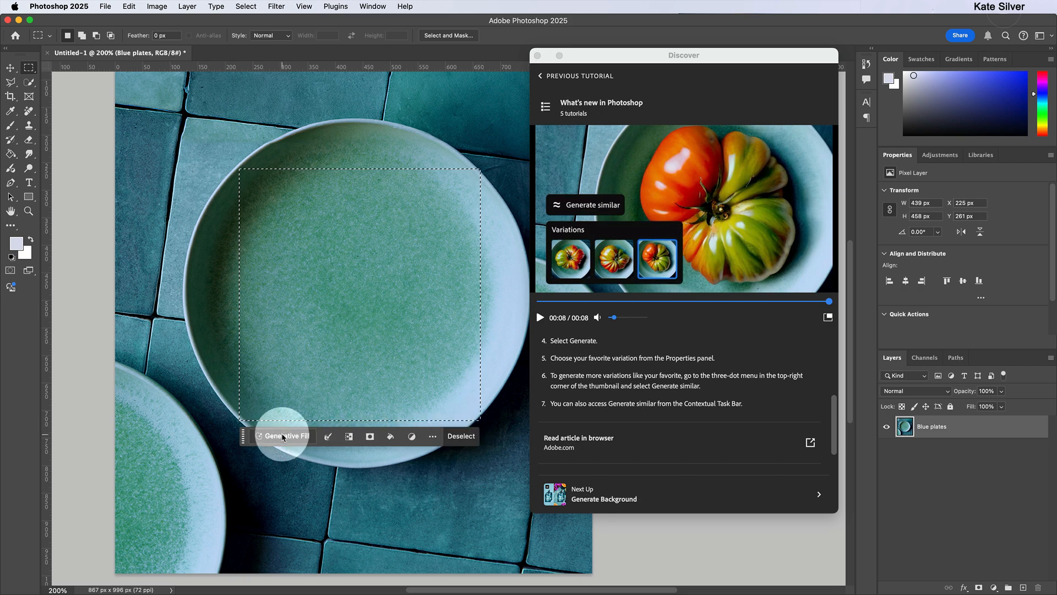
pyautogui.click(282, 436)
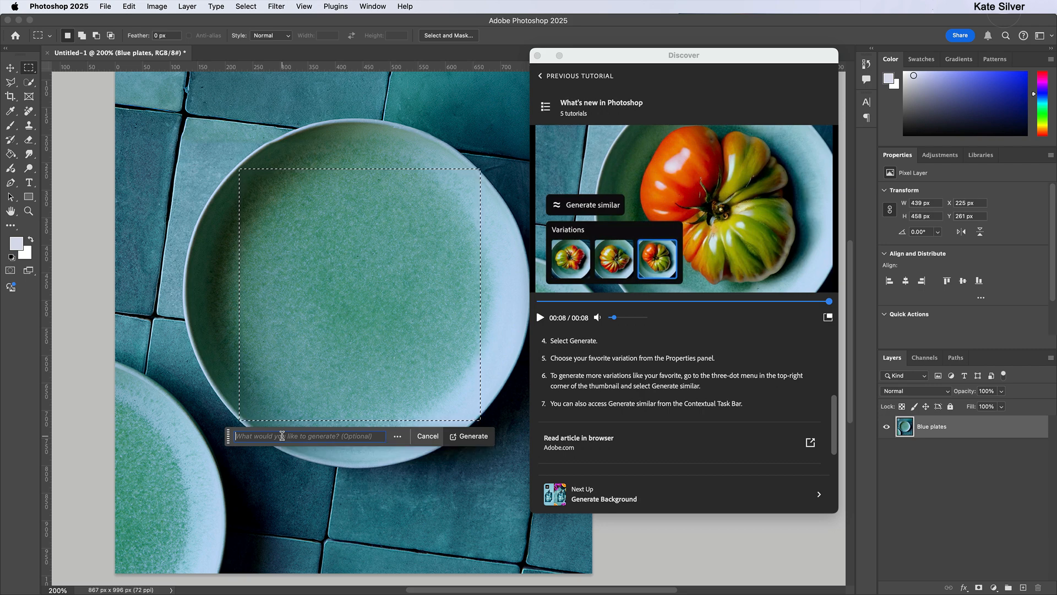
pyautogui.write('pepper')
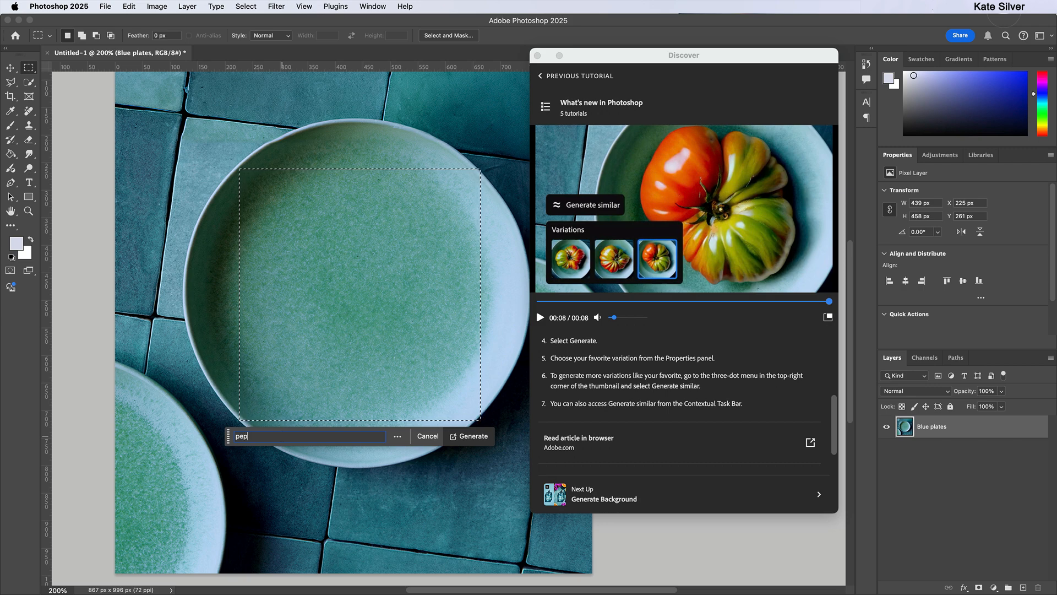
pyautogui.click(478, 437)
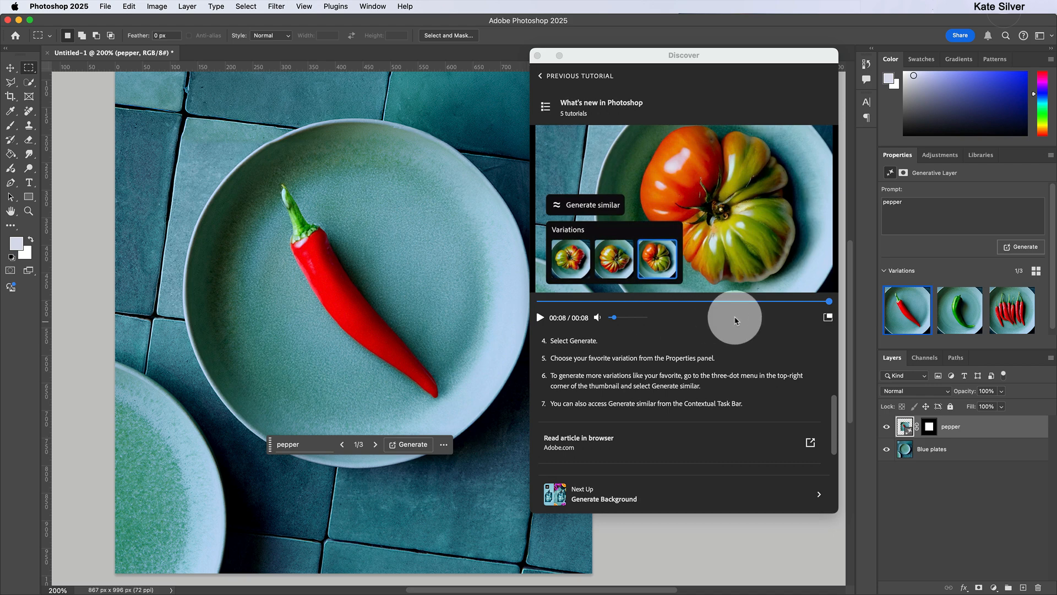
# Compare the three pepper variations on the plate.
pyautogui.moveTo(891, 301)
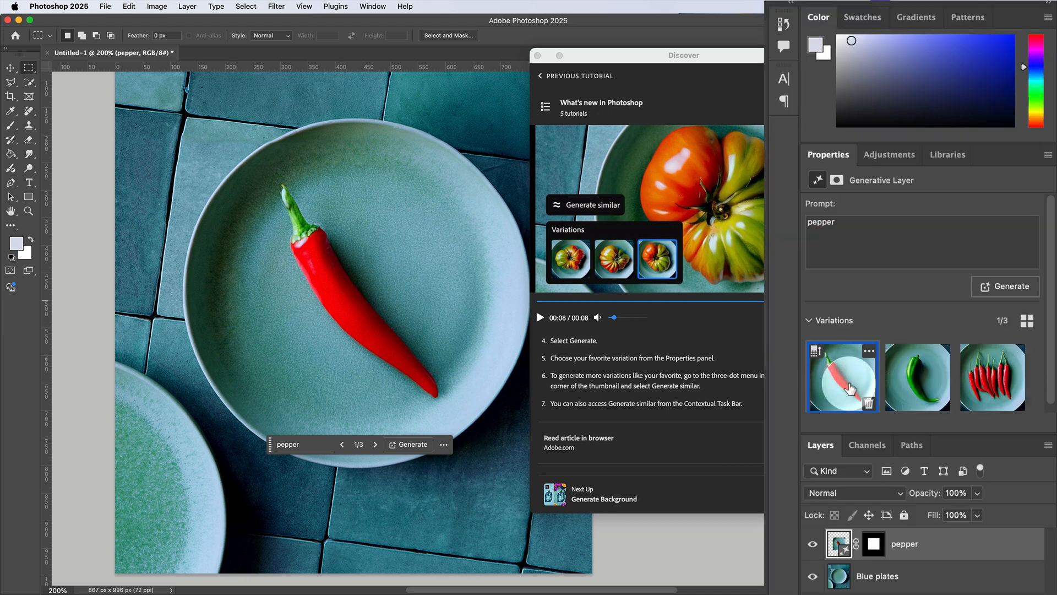
pyautogui.click(897, 387)
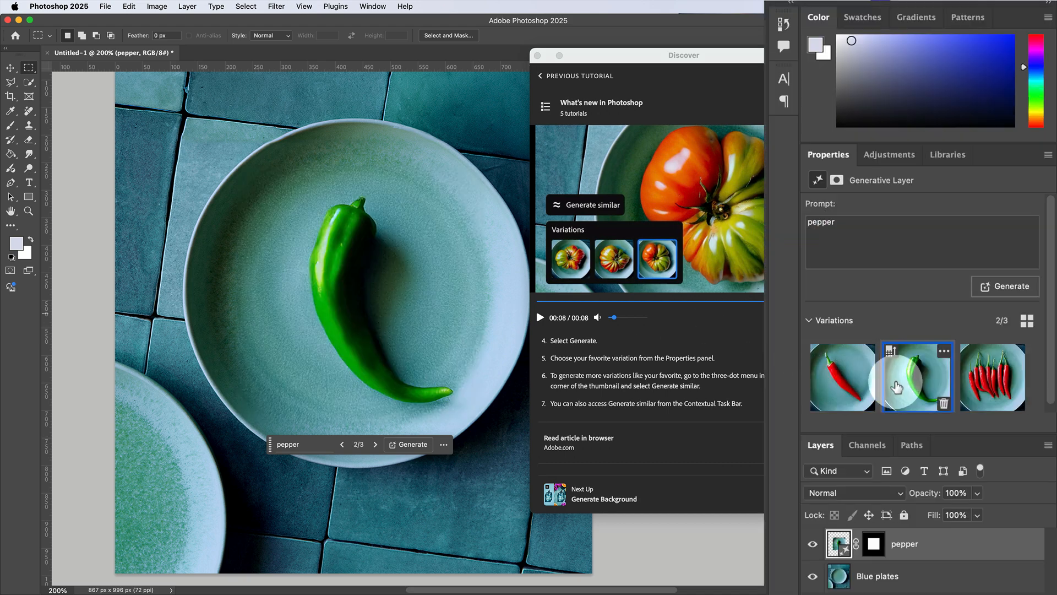
pyautogui.click(986, 380)
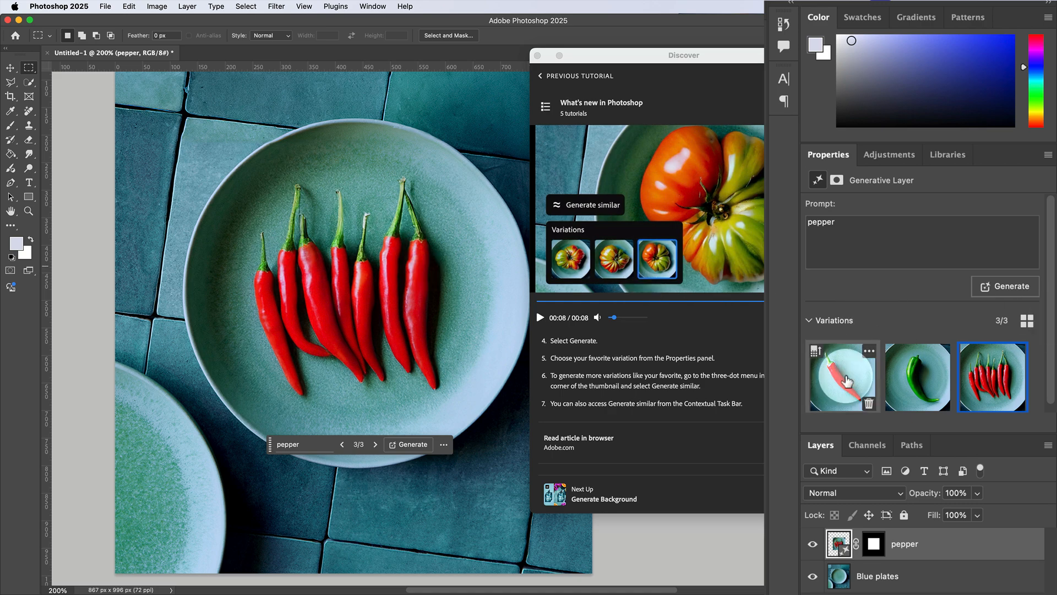
pyautogui.click(924, 380)
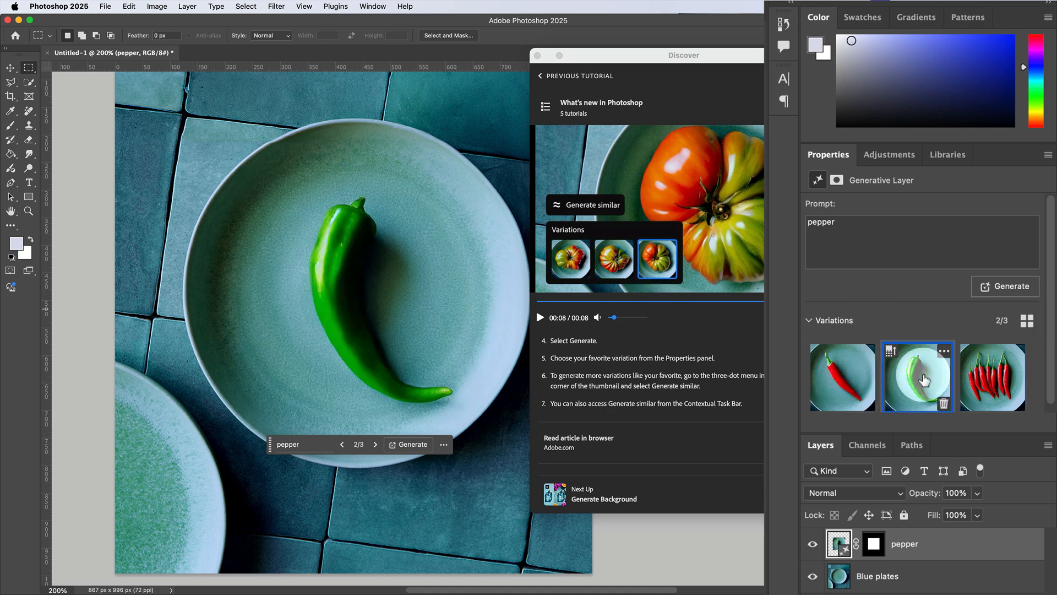
pyautogui.click(855, 373)
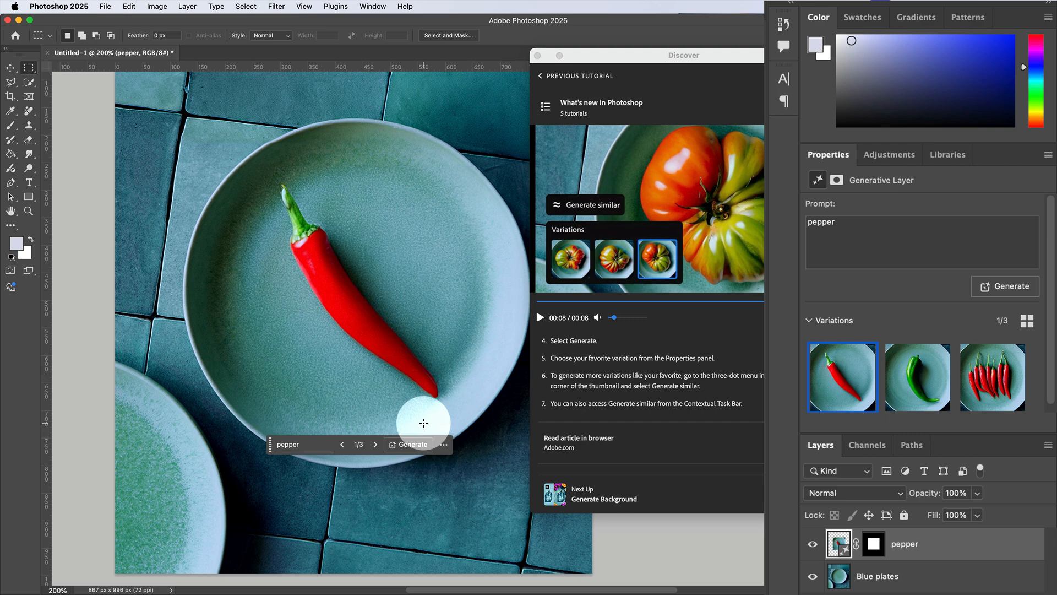
# Select the single green pepper variation and generate more like it with Generate Similar.
pyautogui.click(929, 384)
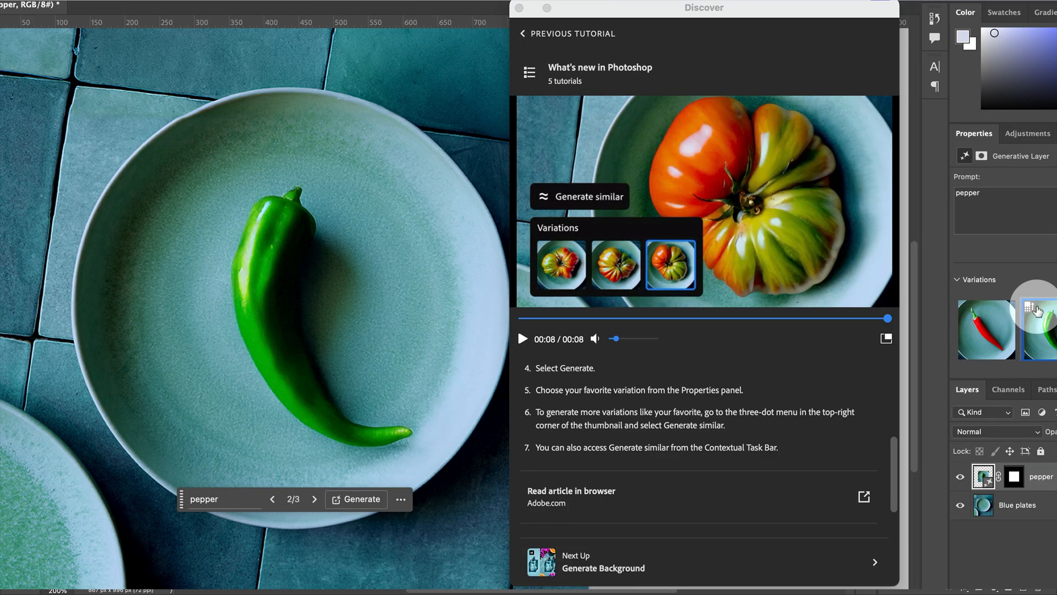
pyautogui.click(401, 500)
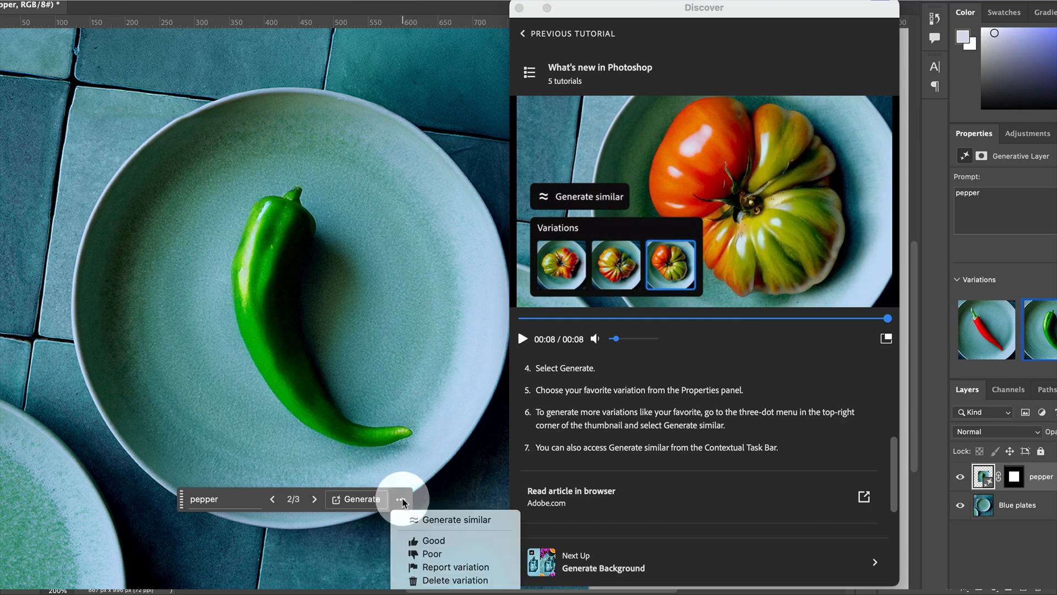
pyautogui.click(440, 519)
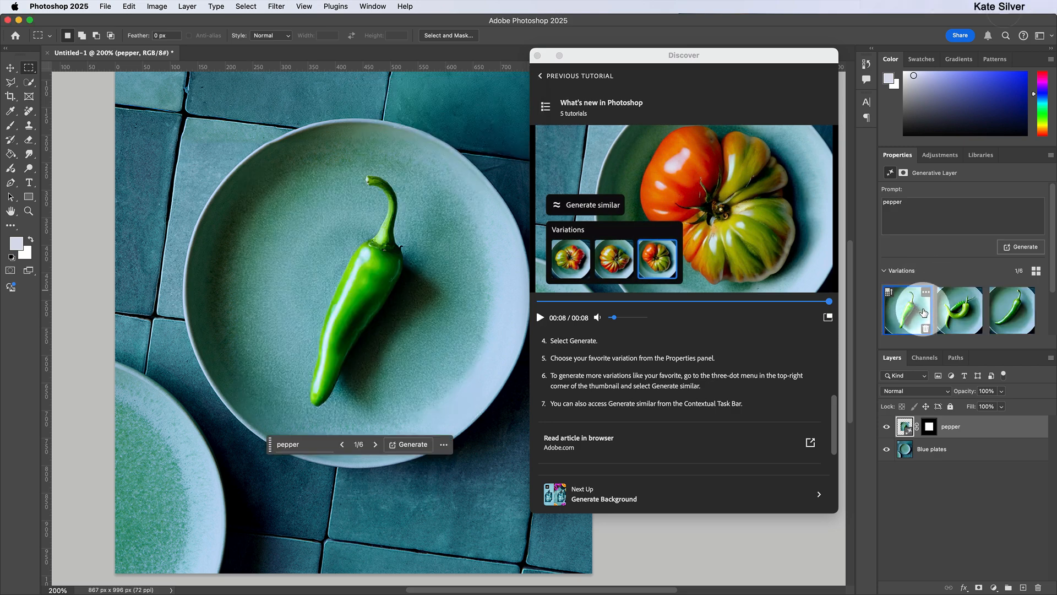
# Compare the new and original pepper variations, select the third one and view its further options, including Generate Similar.
pyautogui.click(962, 308)
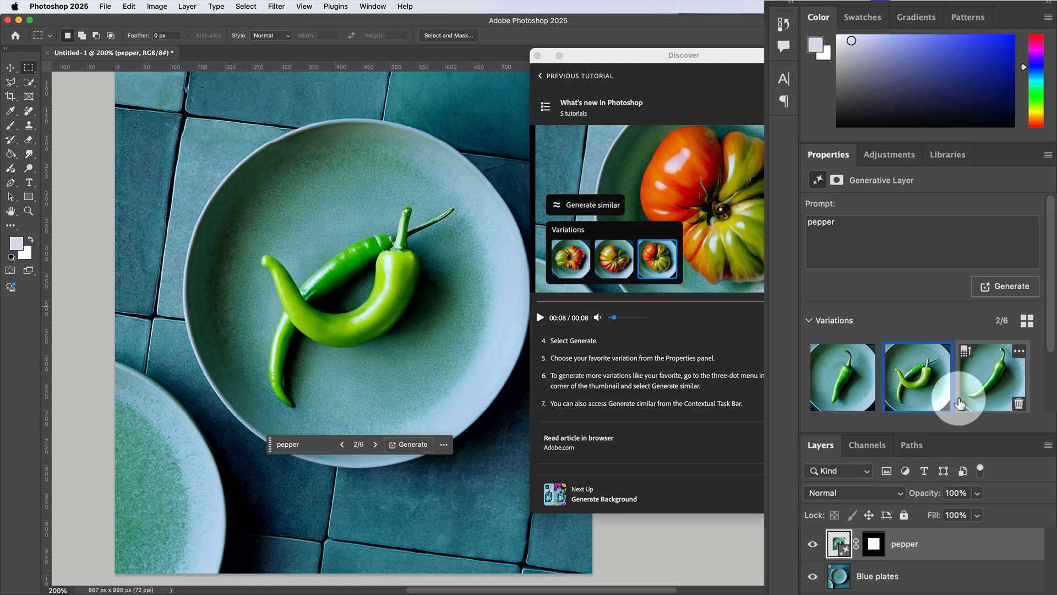
pyautogui.click(998, 377)
pyautogui.scroll(-2, 997, 376)
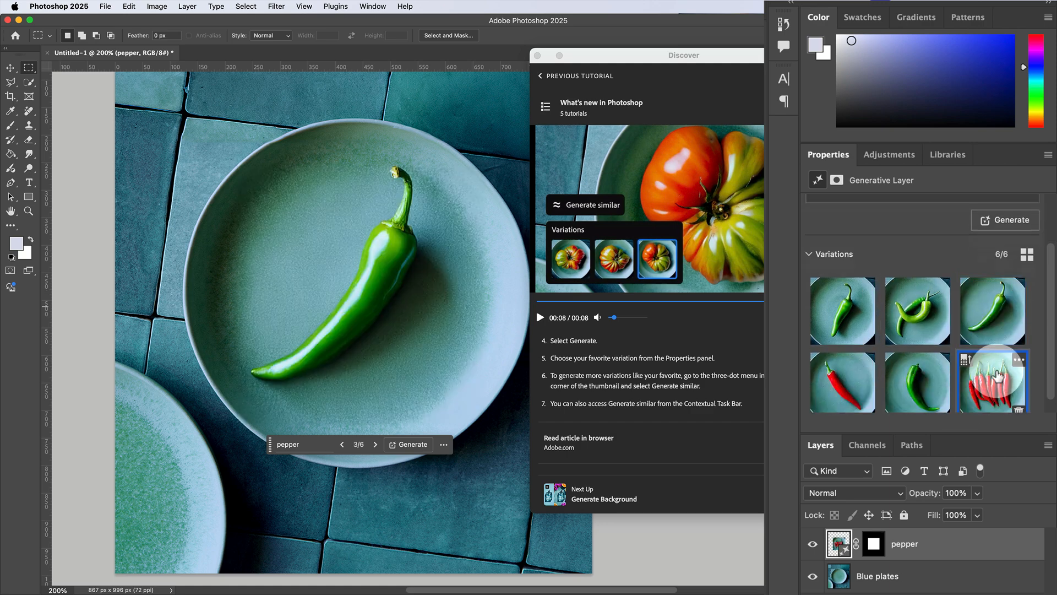
pyautogui.click(998, 376)
pyautogui.click(917, 381)
pyautogui.click(842, 382)
pyautogui.click(861, 310)
pyautogui.click(916, 309)
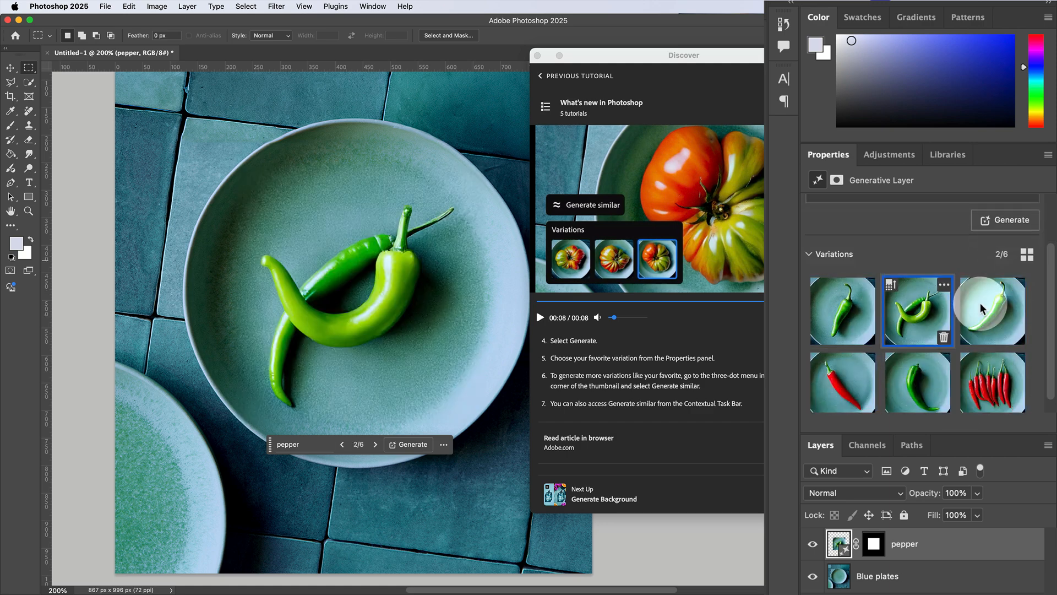
pyautogui.click(1022, 308)
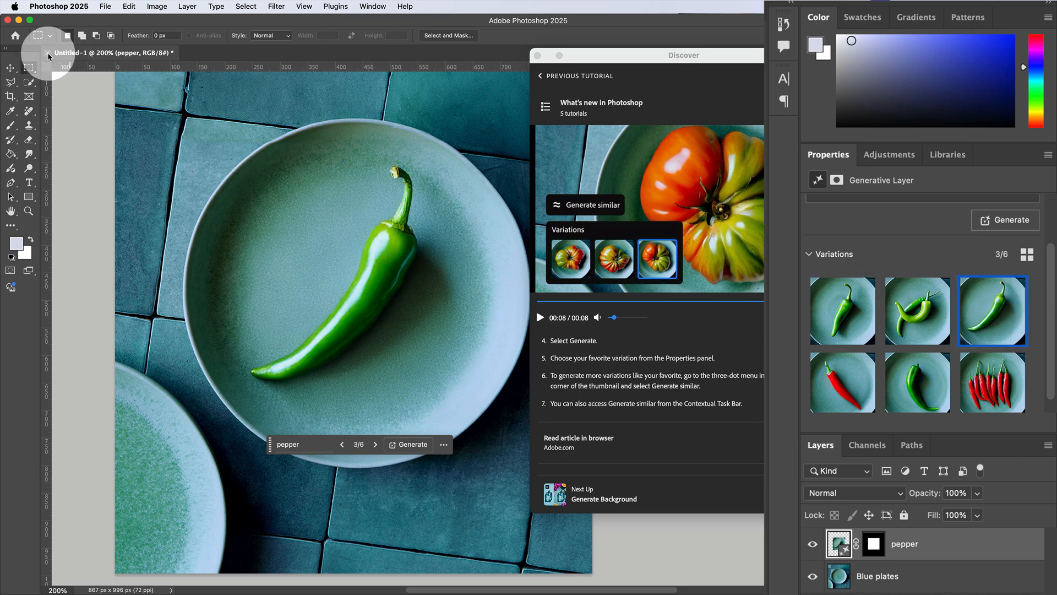
pyautogui.click(443, 446)
pyautogui.click(463, 465)
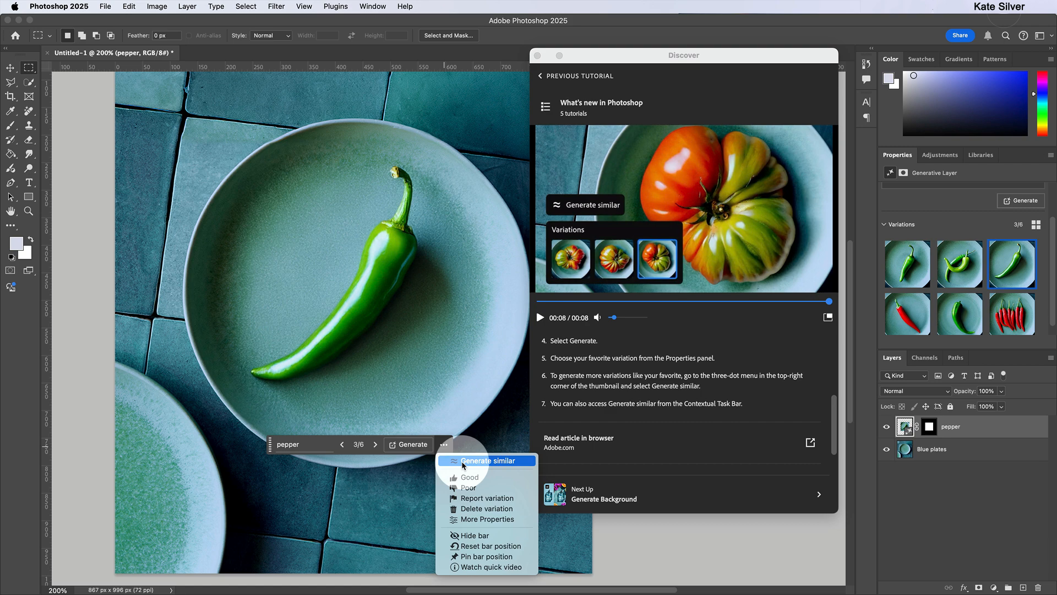
# Close the plate document without saving and open the Generate Background tutorial from the What's new overview.
pyautogui.click(47, 52)
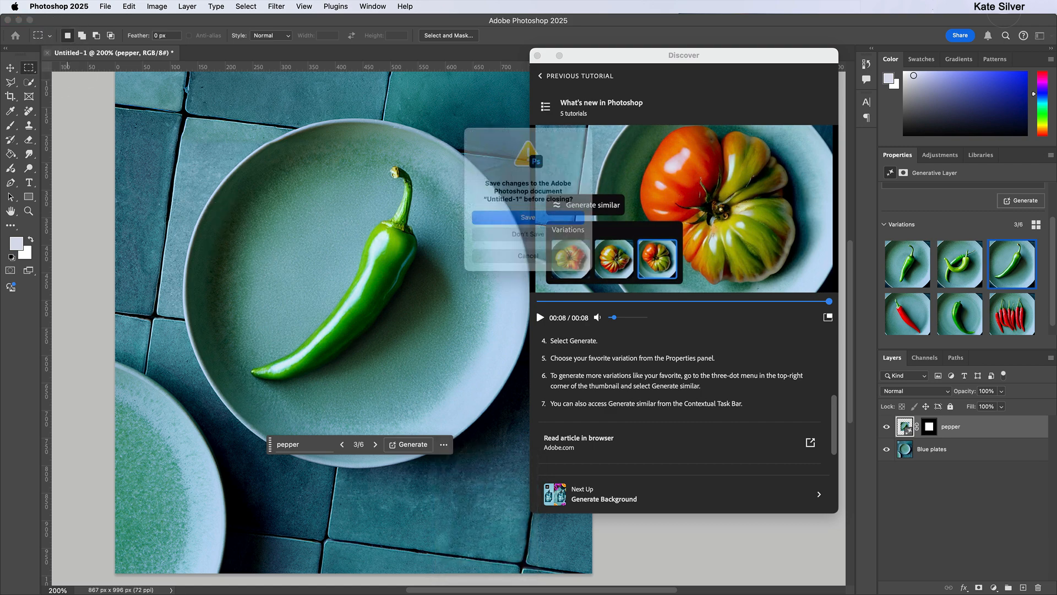
pyautogui.click(537, 234)
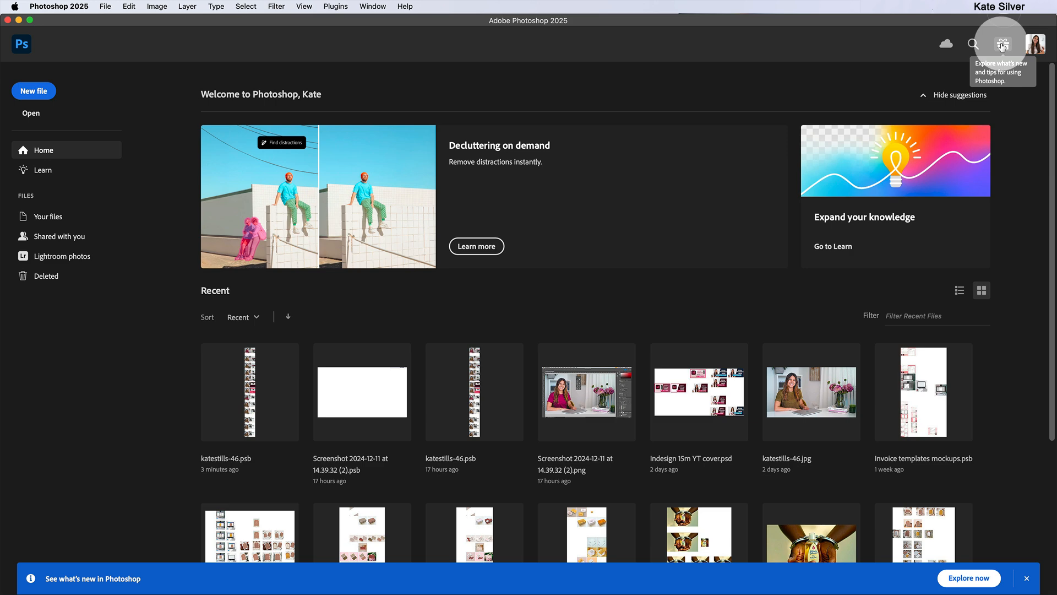
pyautogui.click(1002, 47)
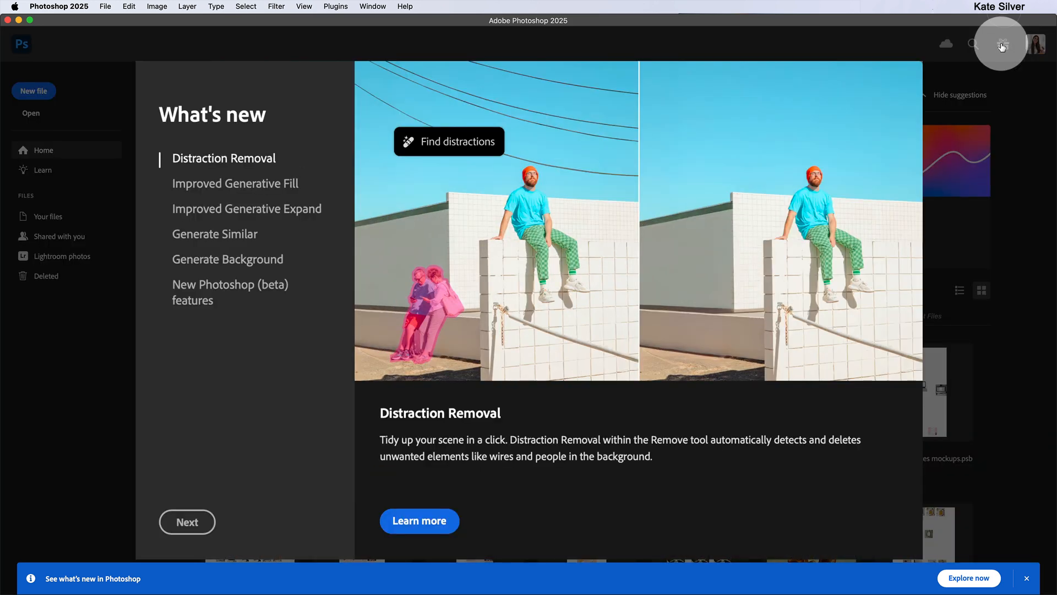
pyautogui.click(230, 261)
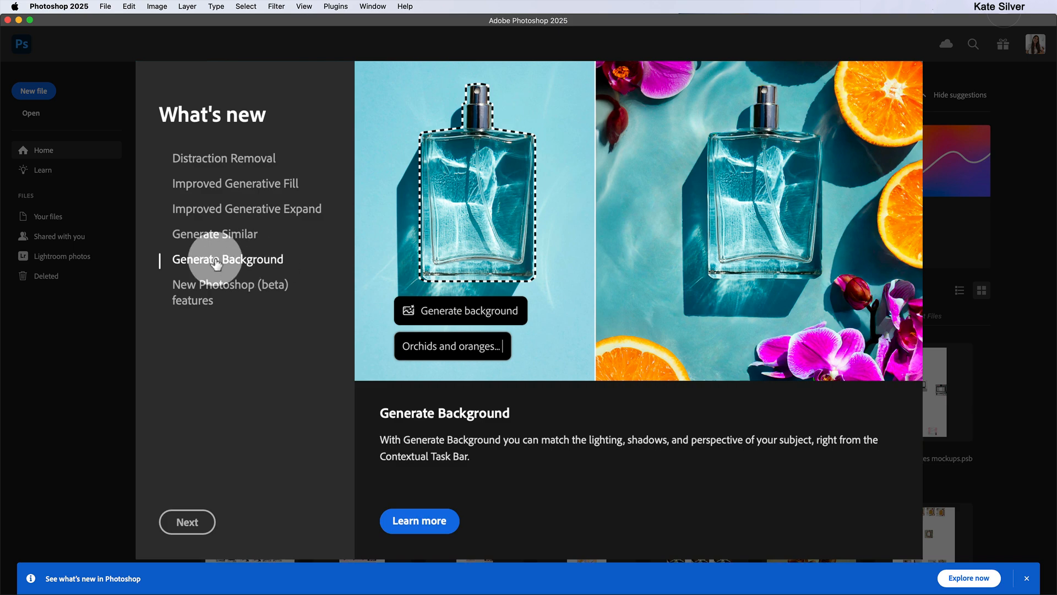
pyautogui.click(430, 520)
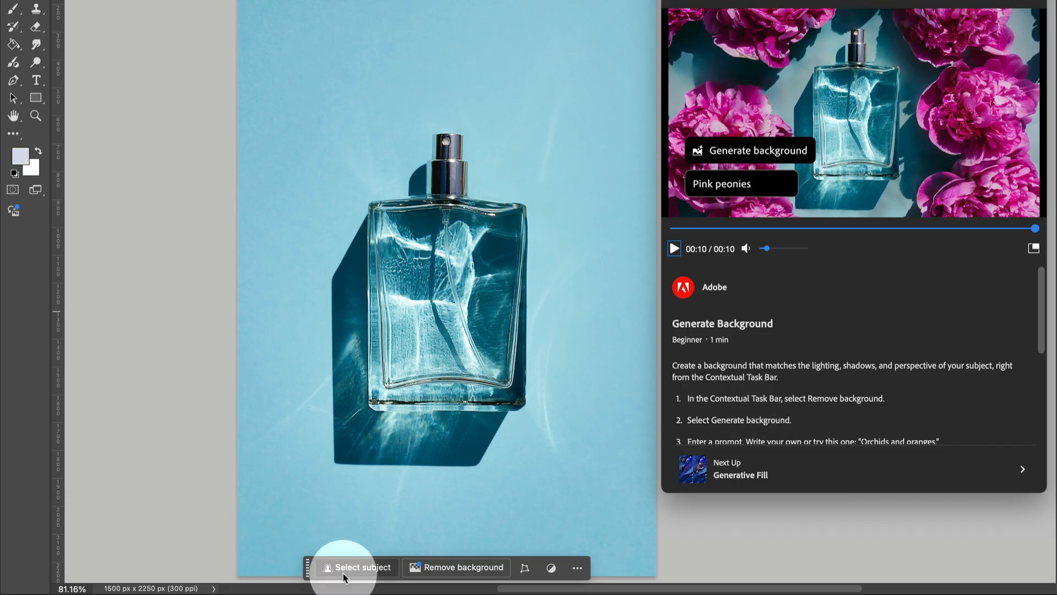
# Remove the background around the perfume bottle and check the next instructions in the tutorial.
pyautogui.click(476, 572)
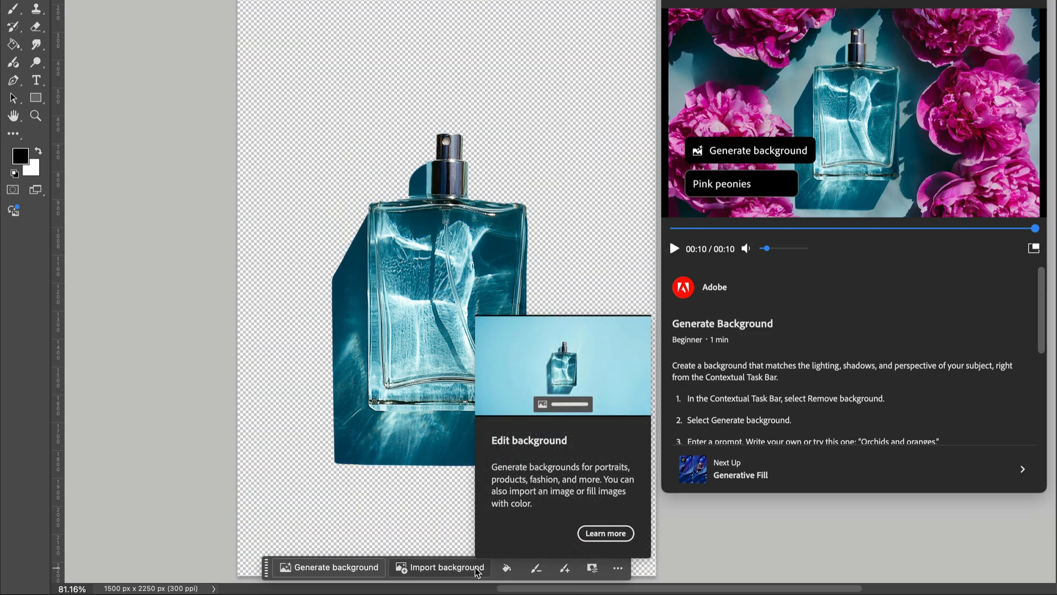
pyautogui.click(433, 542)
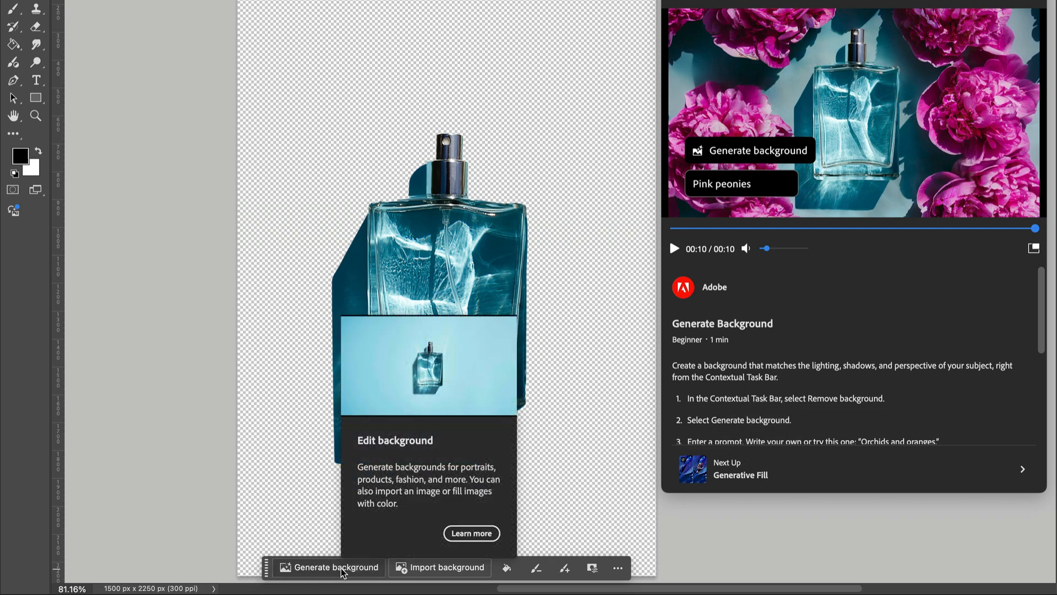
pyautogui.scroll(-2, 815, 262)
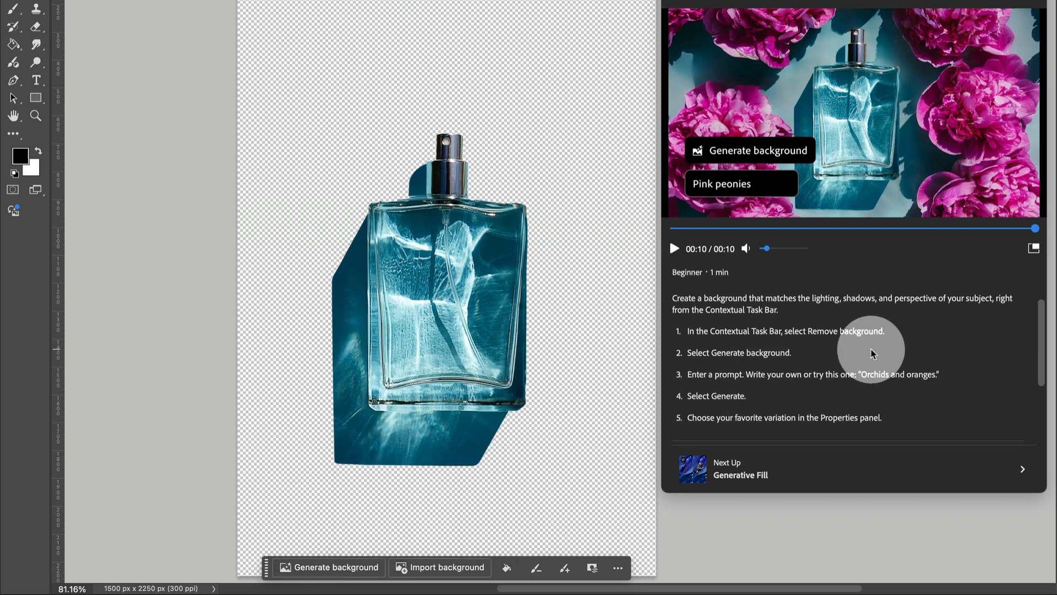
# Generate a new background behind the perfume bottle with the prompt "flowers and berries".
pyautogui.click(314, 568)
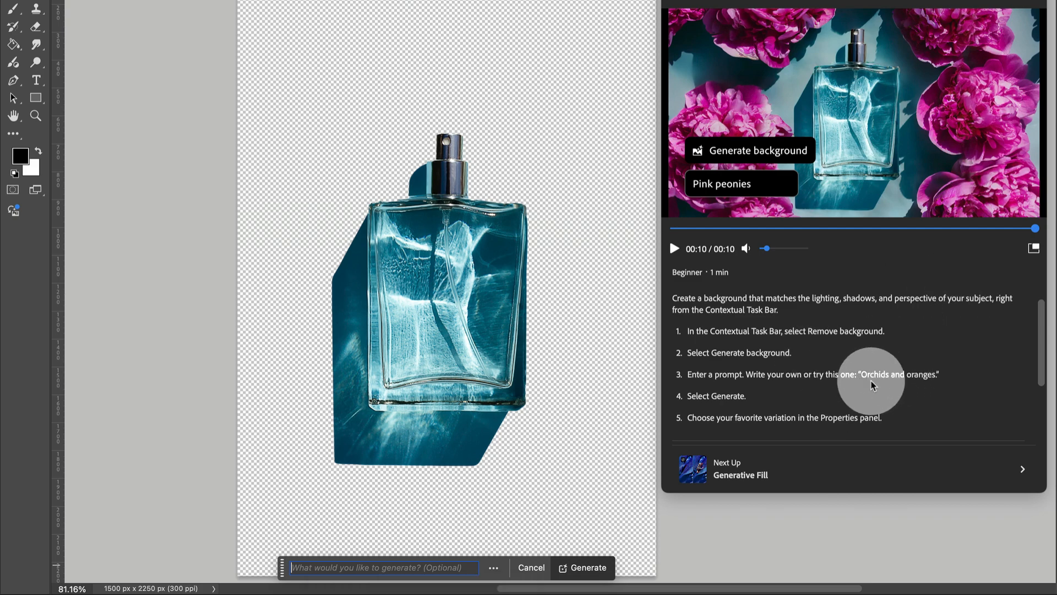
pyautogui.scroll(-1, 898, 381)
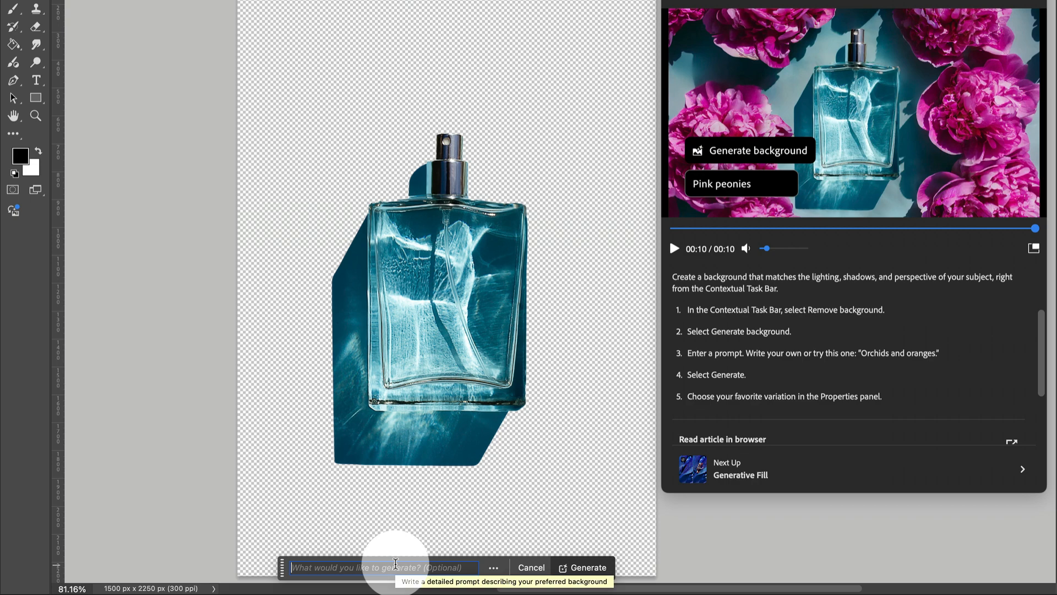
pyautogui.write('flowers a')
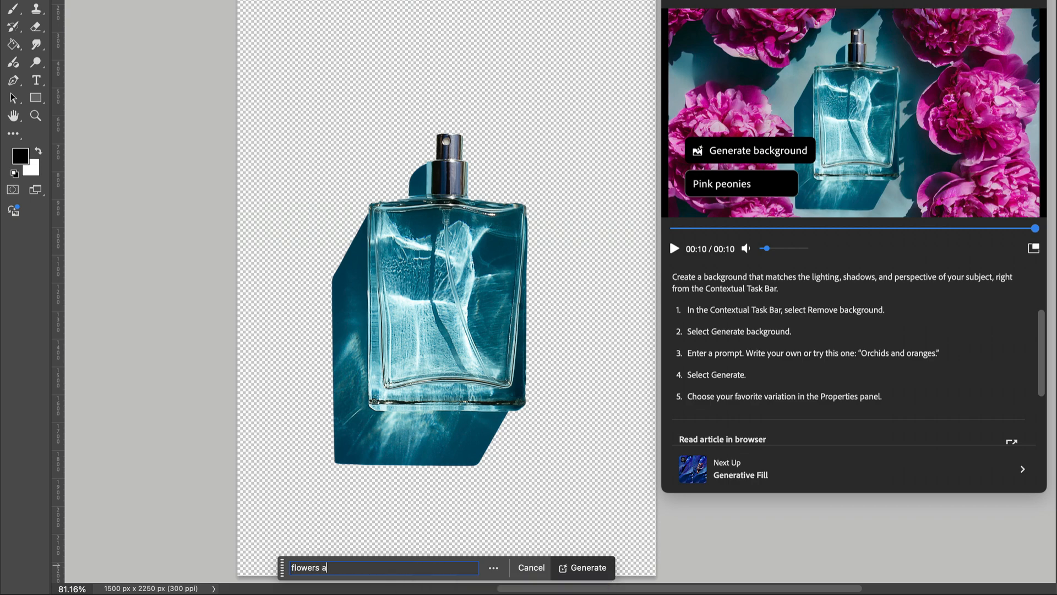
pyautogui.write('nd berries')
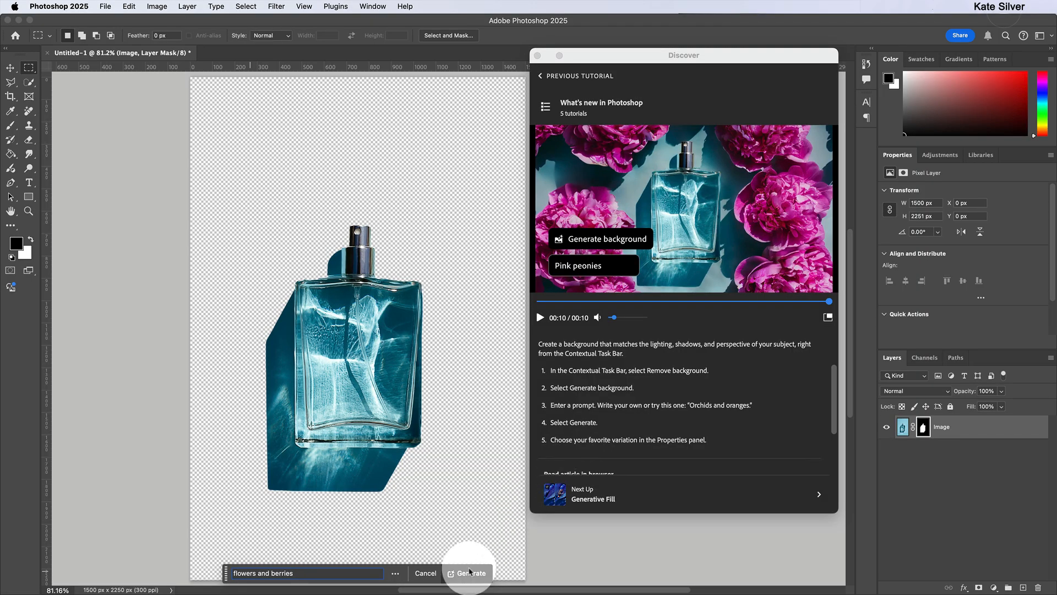
pyautogui.click(469, 572)
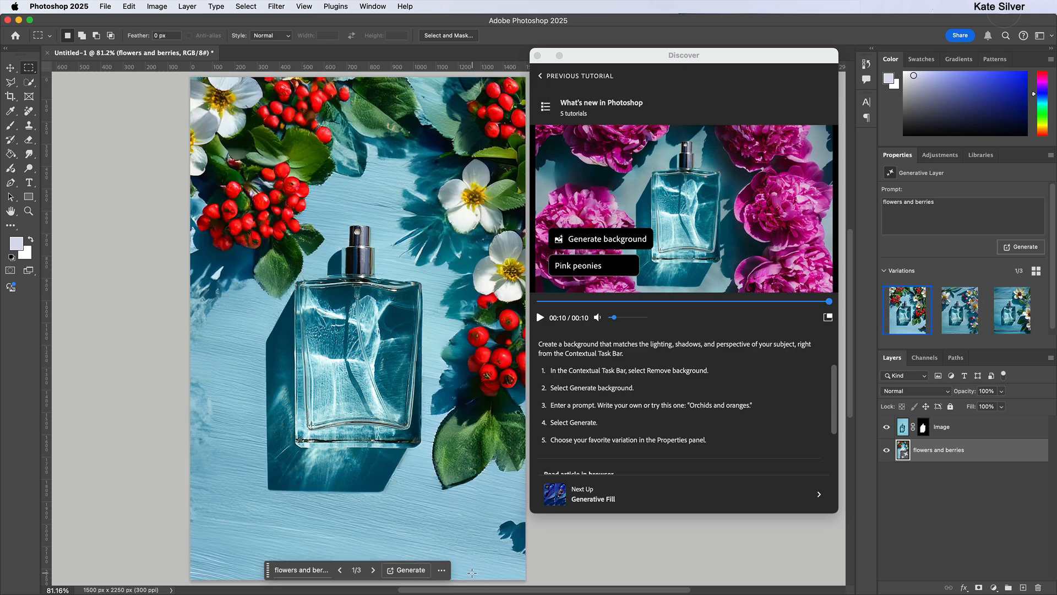
# Compare the three generated flowers and berries backgrounds behind the perfume bottle and select the third variation.
pyautogui.moveTo(961, 311)
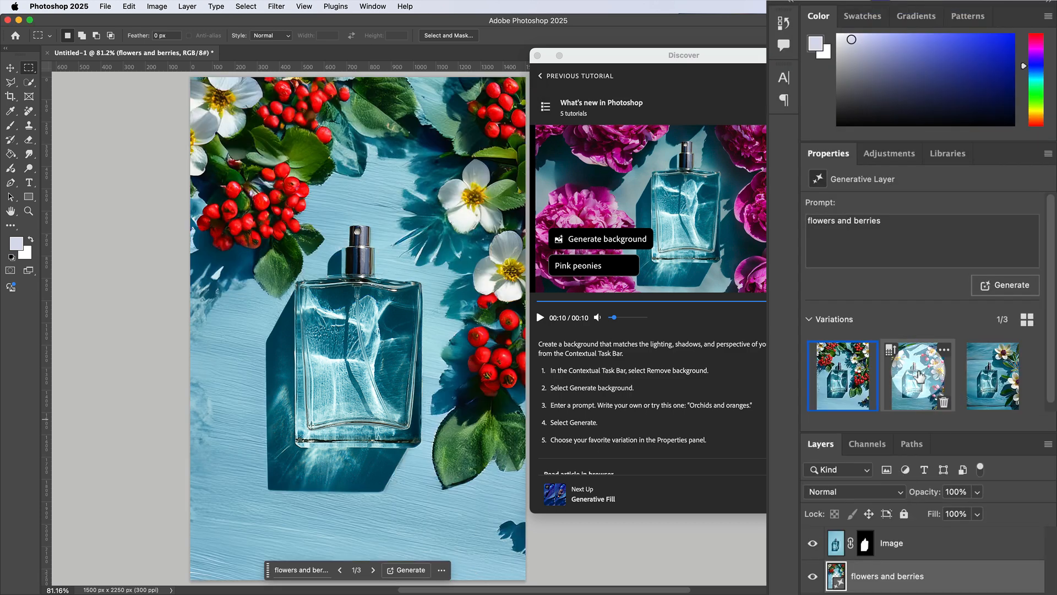
pyautogui.click(919, 376)
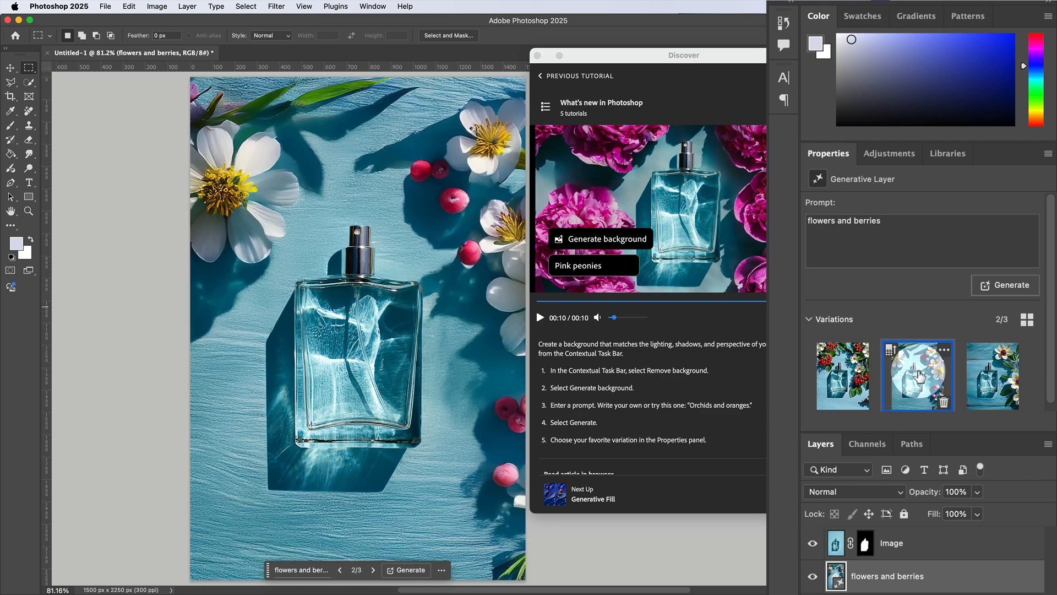
pyautogui.click(987, 374)
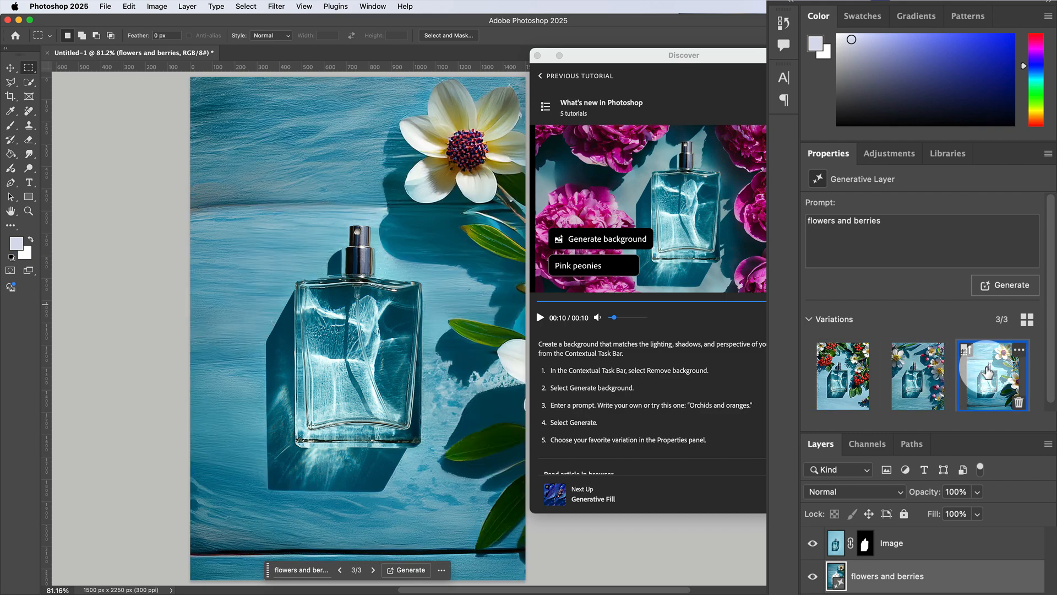
pyautogui.moveTo(936, 380)
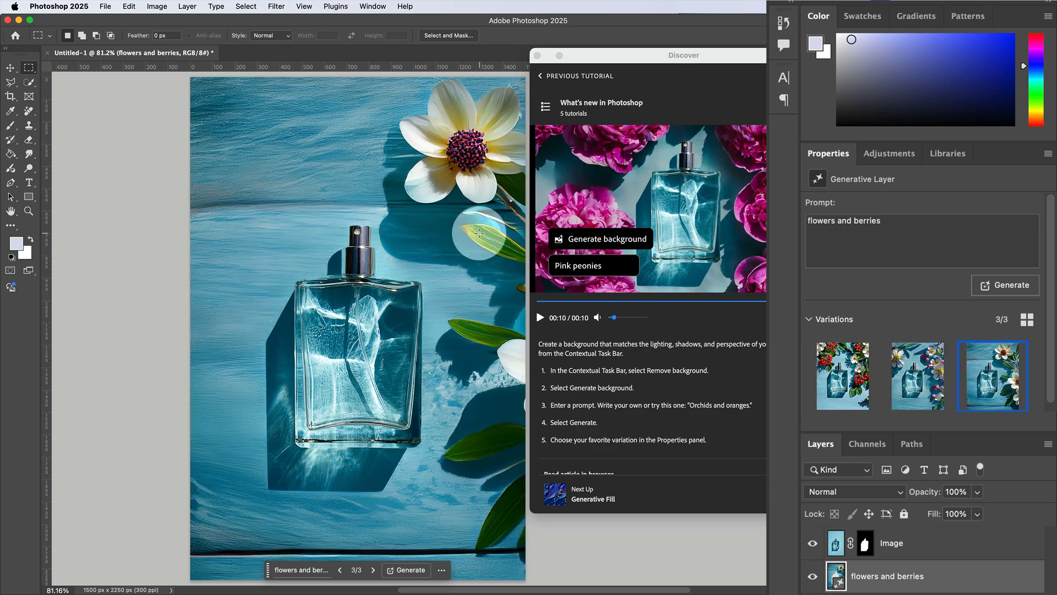
pyautogui.click(843, 376)
pyautogui.click(925, 386)
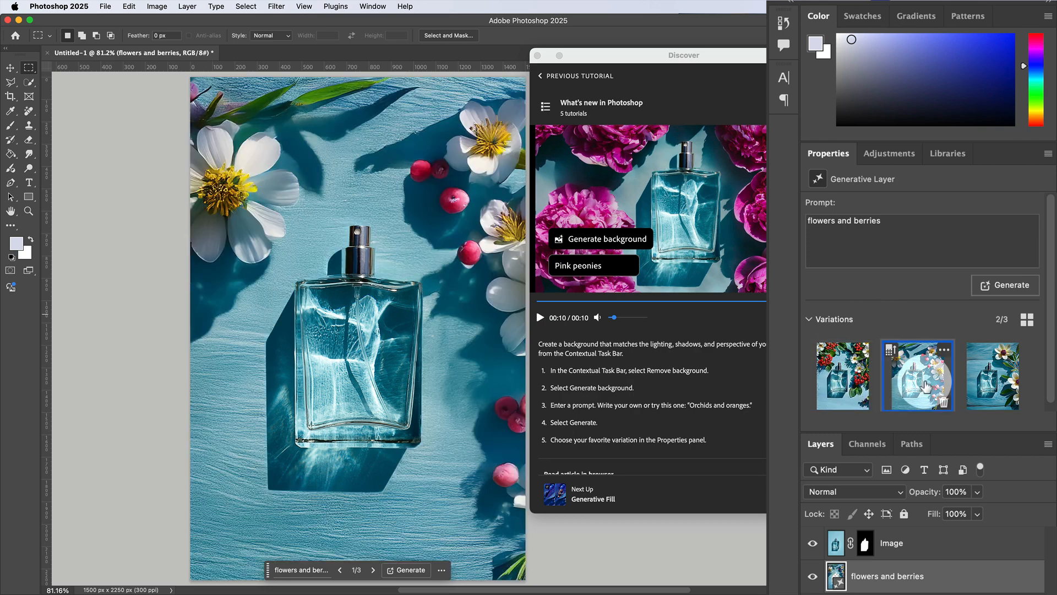
pyautogui.click(1009, 380)
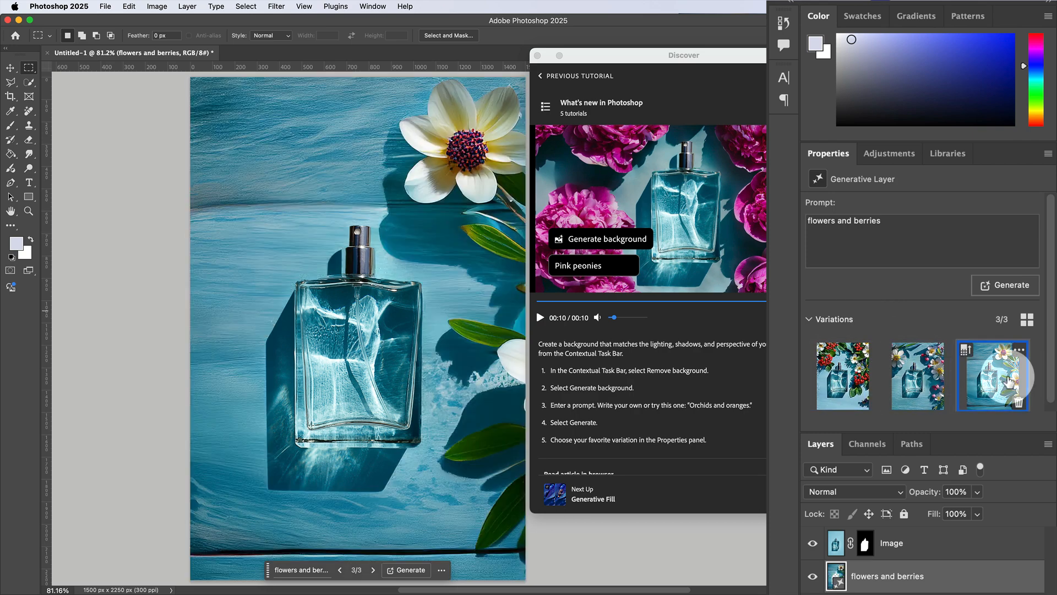
pyautogui.click(918, 379)
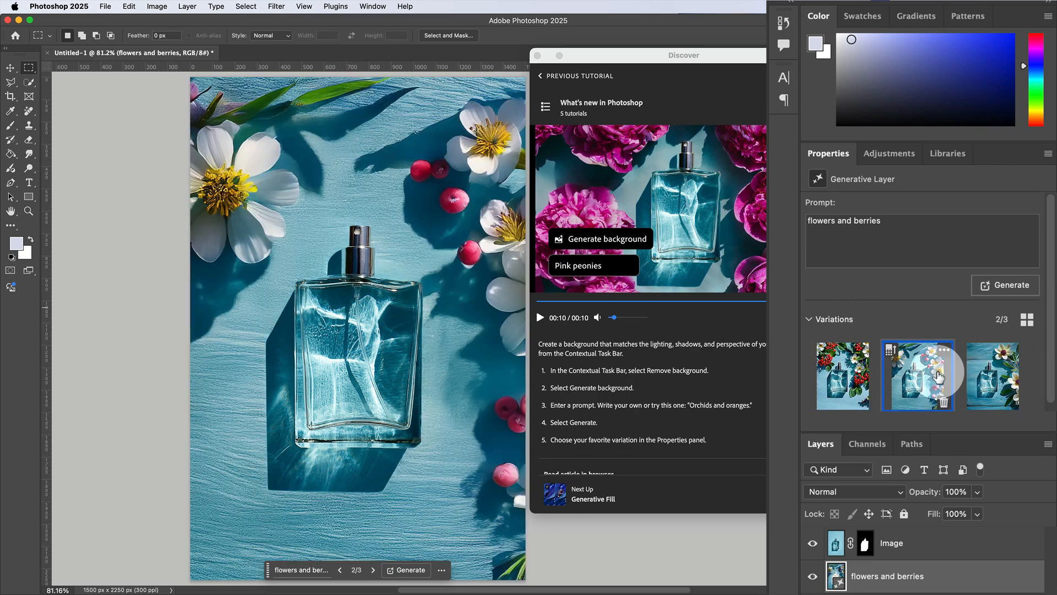
pyautogui.click(976, 380)
pyautogui.click(915, 377)
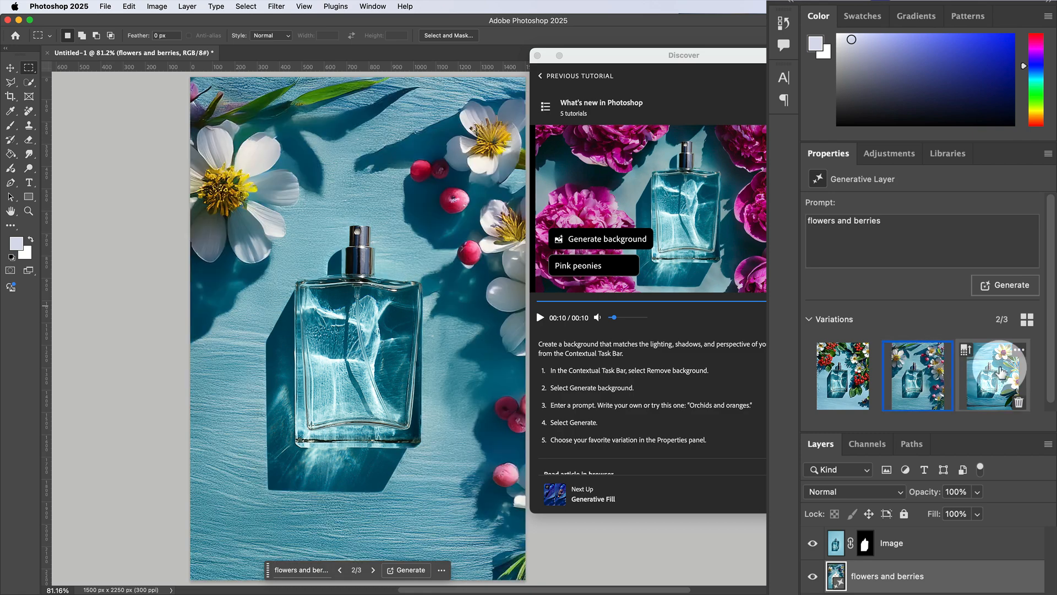
pyautogui.click(1001, 373)
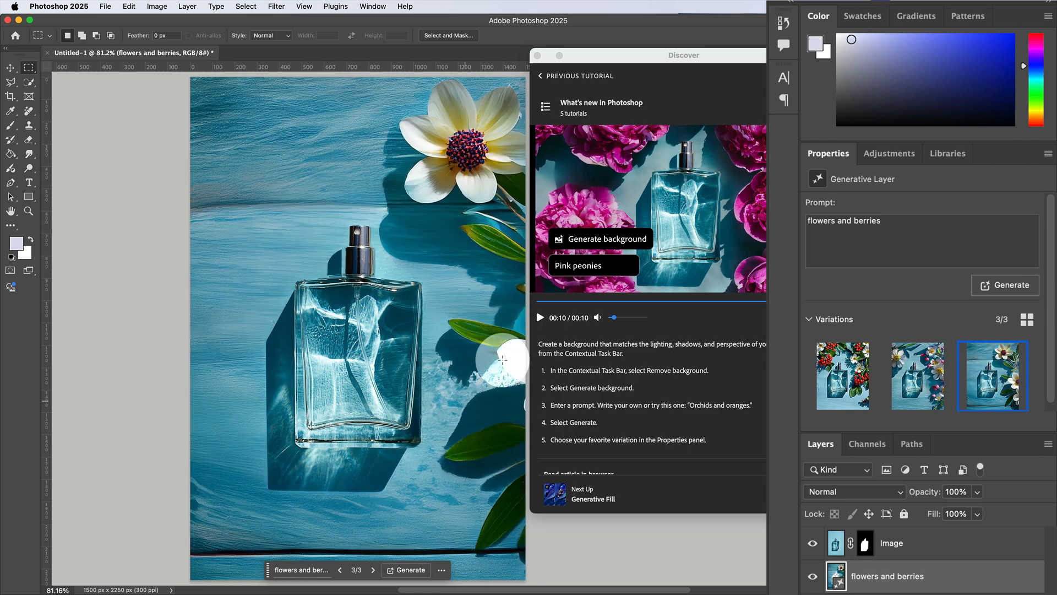
# Use Generate Similar on the third background variation to create more backgrounds like it.
pyautogui.click(441, 568)
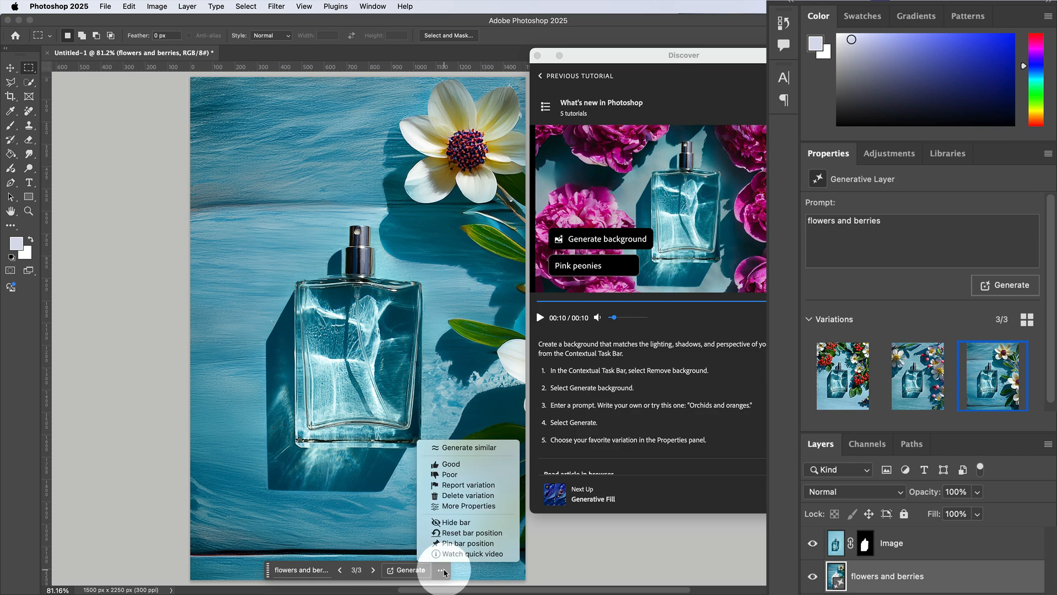
pyautogui.click(463, 448)
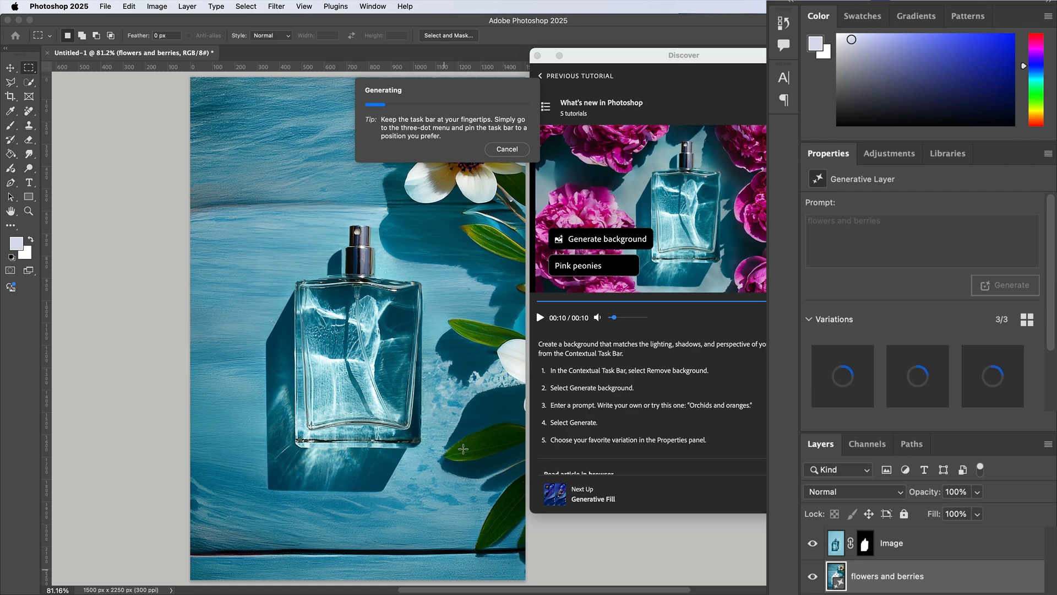
pyautogui.scroll(-3, 632, 390)
pyautogui.scroll(3, 632, 391)
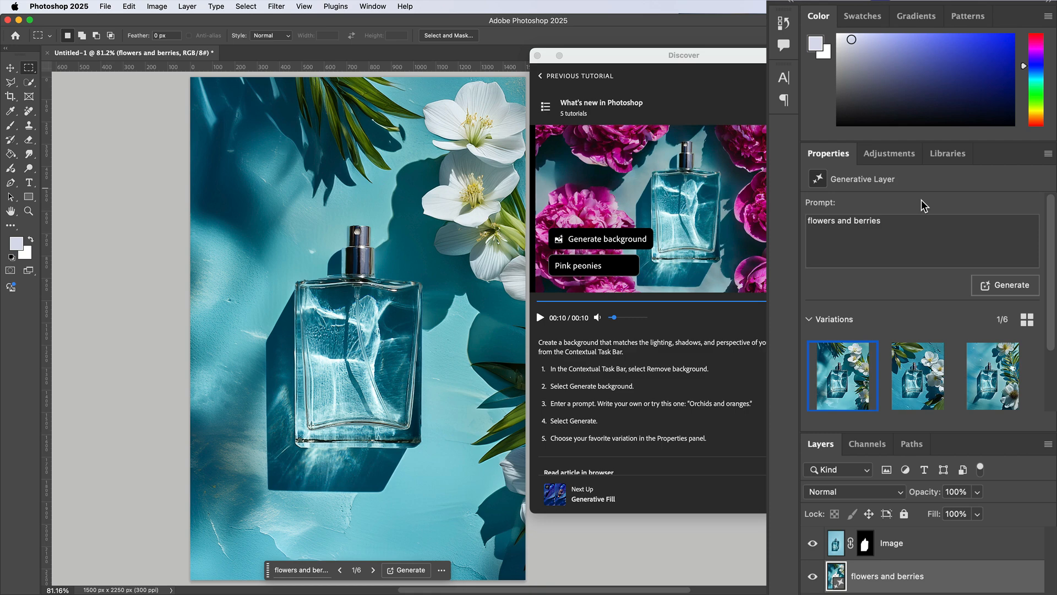
# Compare the three newly generated similar backgrounds, ending on the second variation.
pyautogui.click(918, 390)
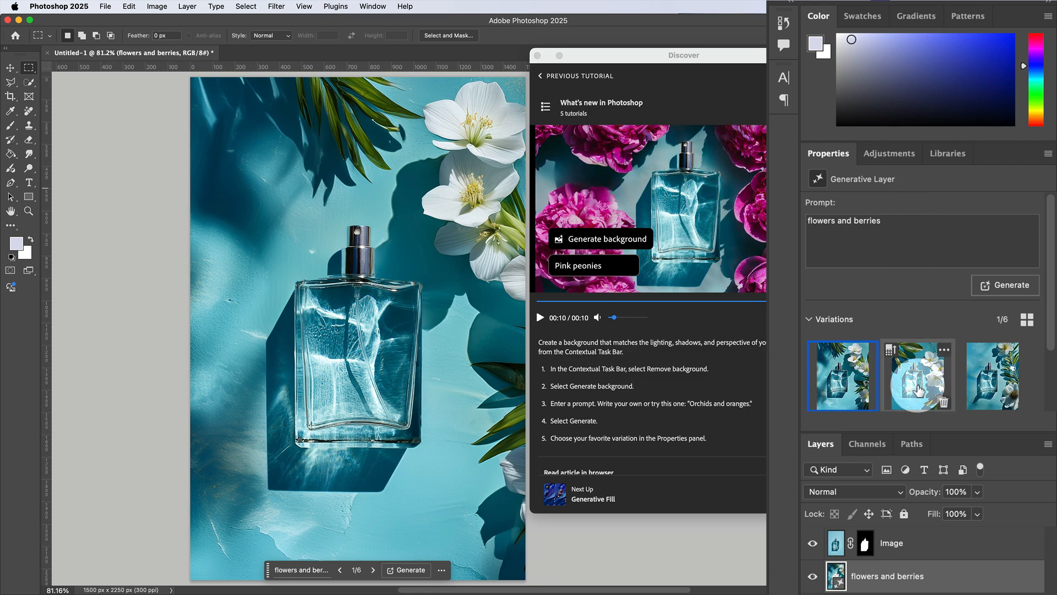
pyautogui.click(989, 378)
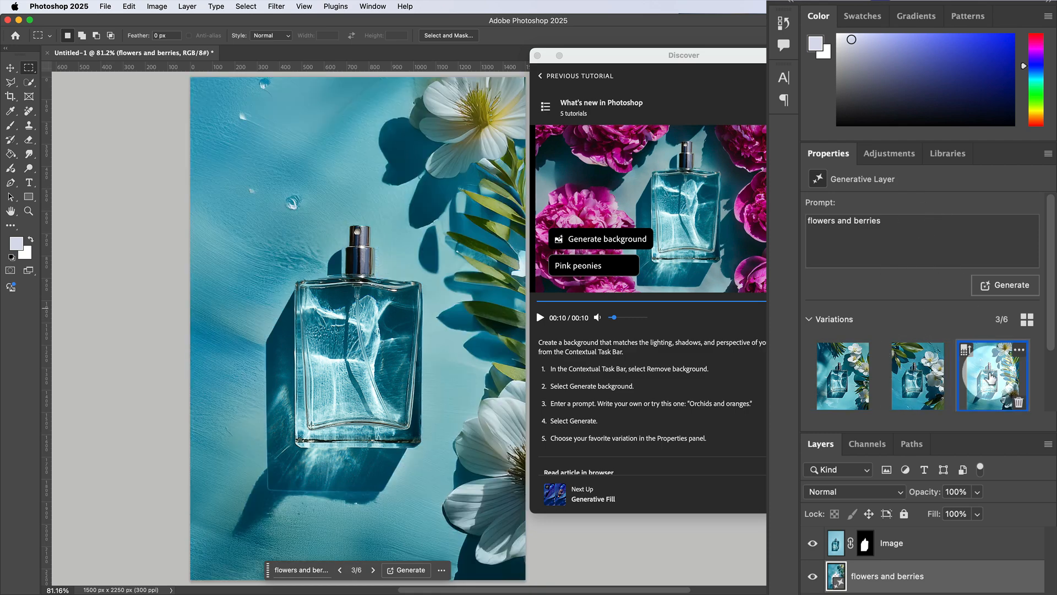
pyautogui.click(918, 377)
pyautogui.click(855, 373)
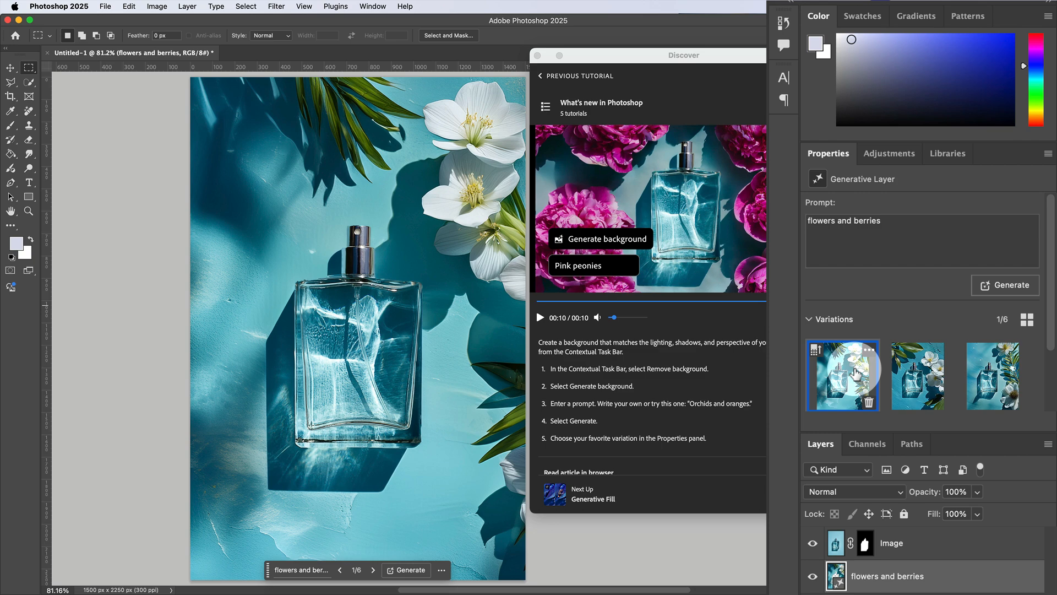
pyautogui.click(925, 385)
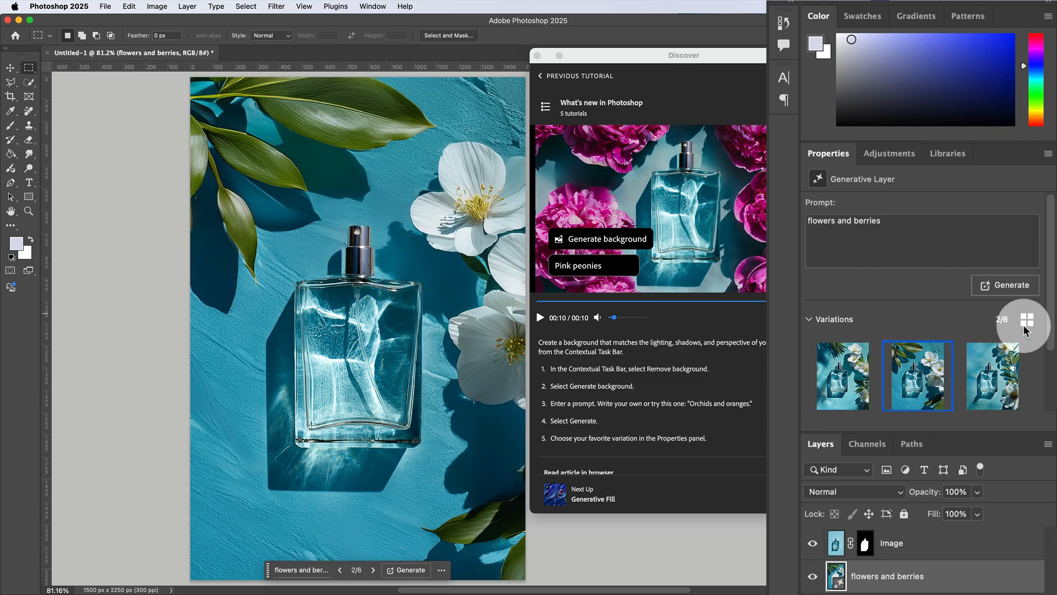
# Generate another set of backgrounds from the same prompt and select the third variation, with orange flowers and blue berries.
pyautogui.click(1003, 284)
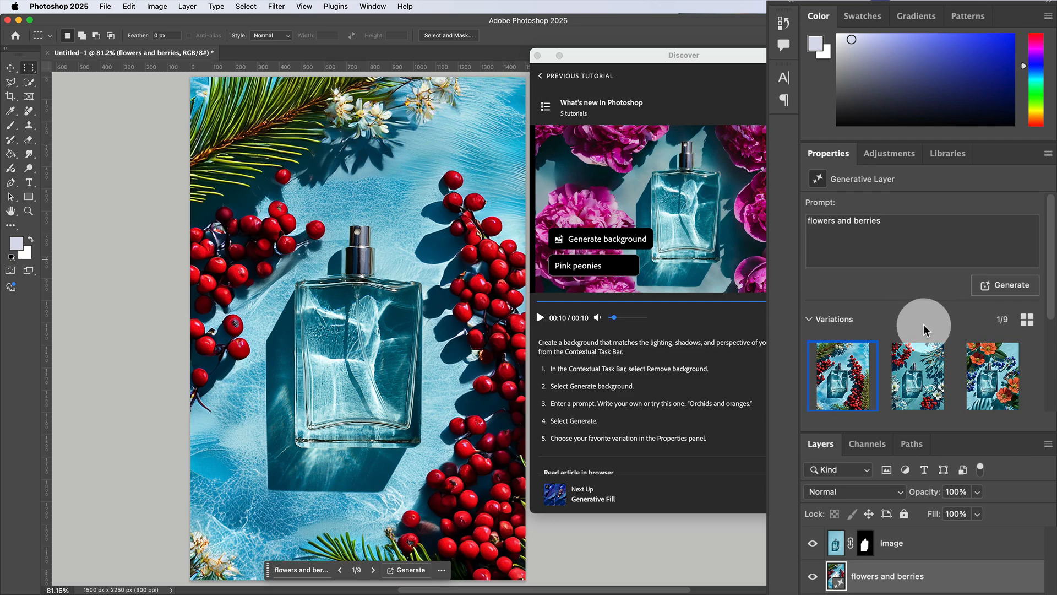
pyautogui.click(912, 401)
pyautogui.click(988, 389)
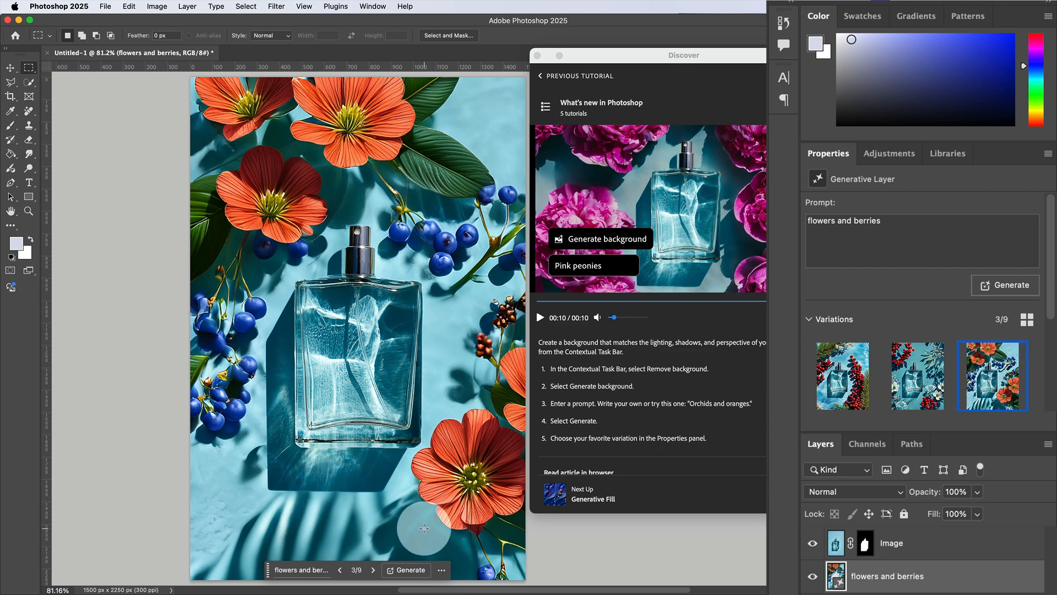
# Use Generate Similar on the orange flowers and blue berries background, looking through the existing variations and tutorial text during generation.
pyautogui.click(442, 571)
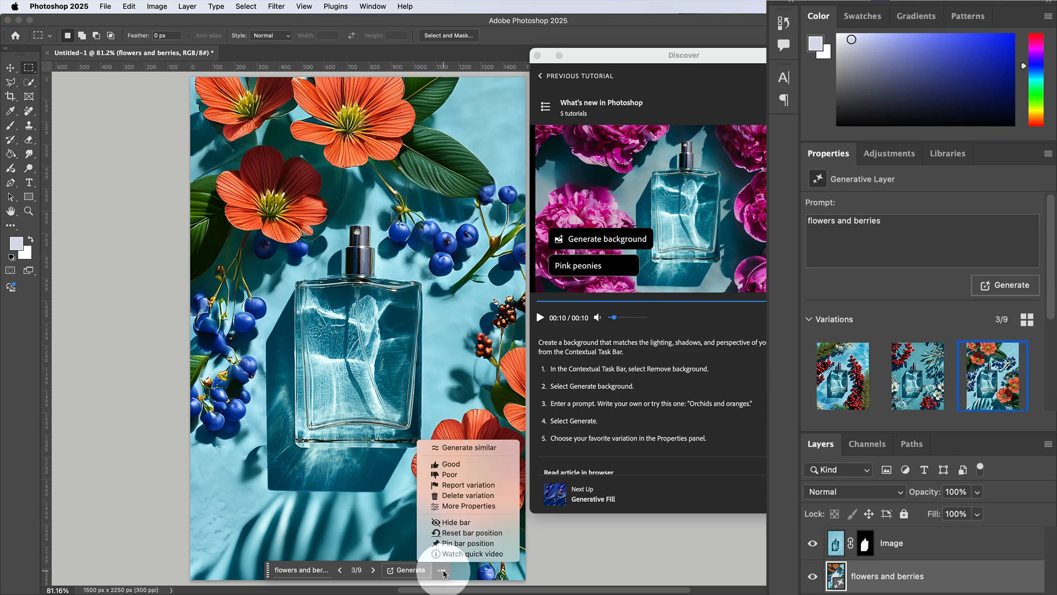
pyautogui.click(457, 446)
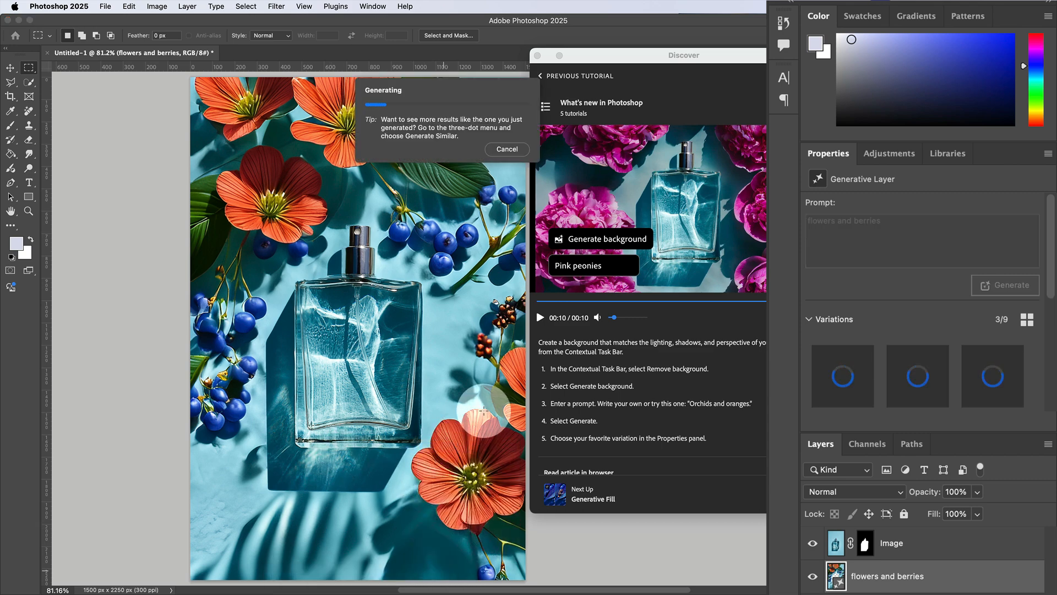
pyautogui.scroll(-3, 894, 358)
pyautogui.scroll(-3, 894, 358)
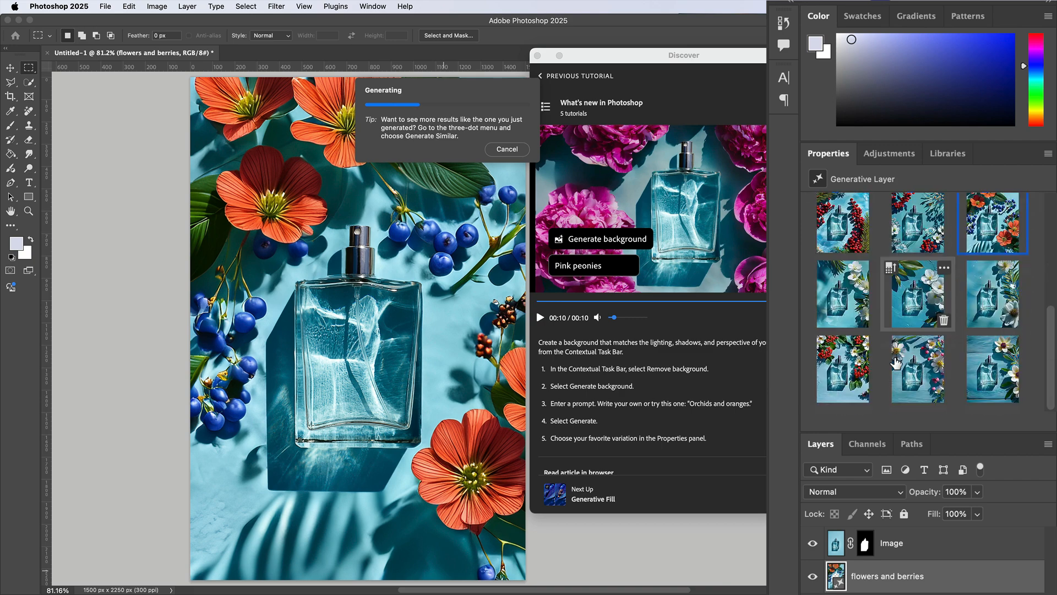
pyautogui.scroll(4, 894, 358)
pyautogui.scroll(-1, 894, 356)
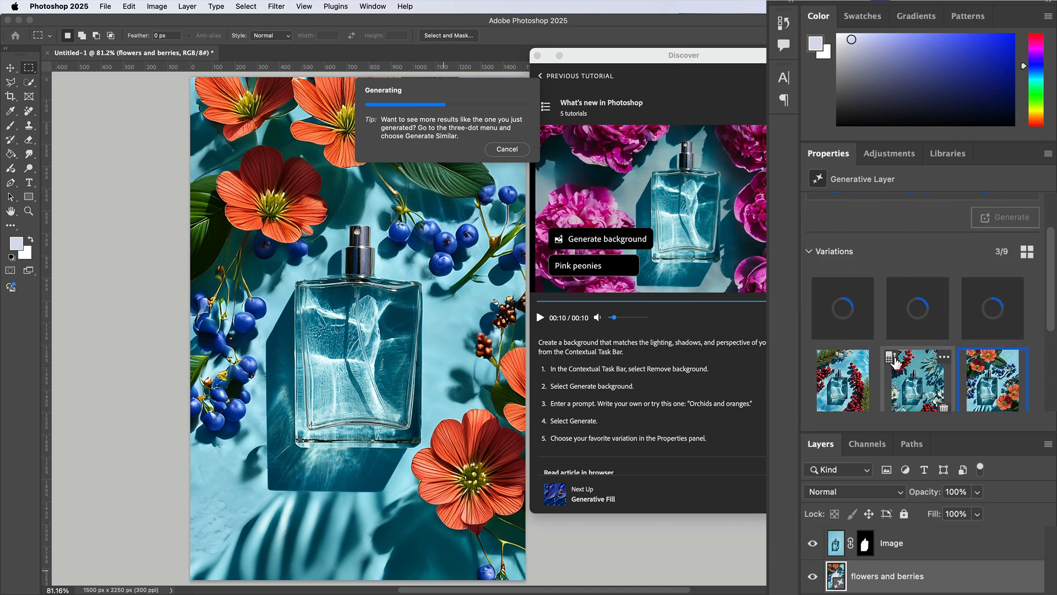
pyautogui.scroll(2, 894, 356)
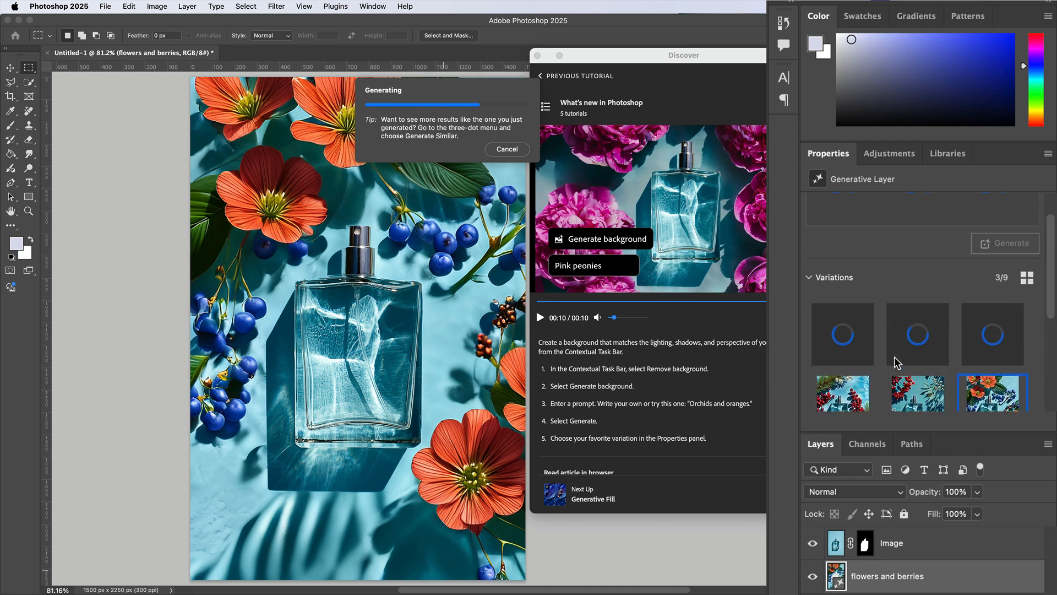
pyautogui.scroll(2, 679, 372)
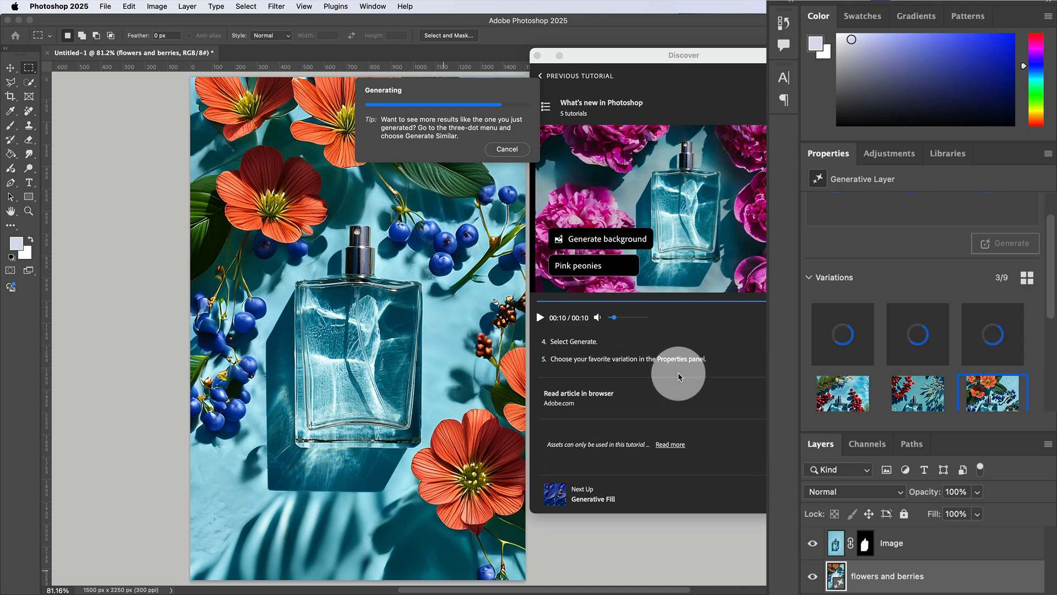
pyautogui.scroll(2, 681, 376)
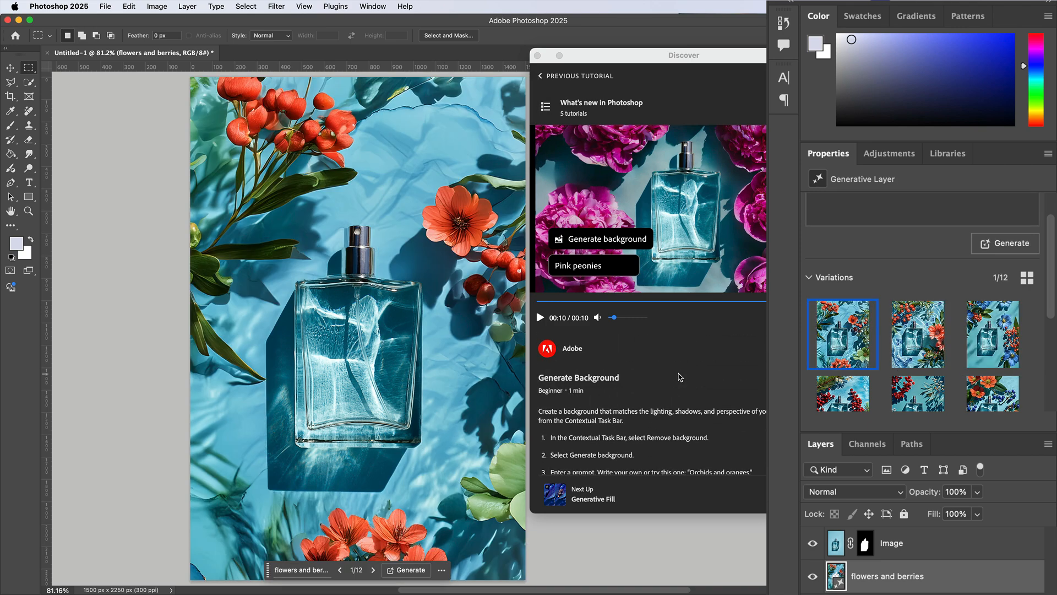
# Compare the second and third newest backgrounds with the older variations further down the collection.
pyautogui.click(930, 339)
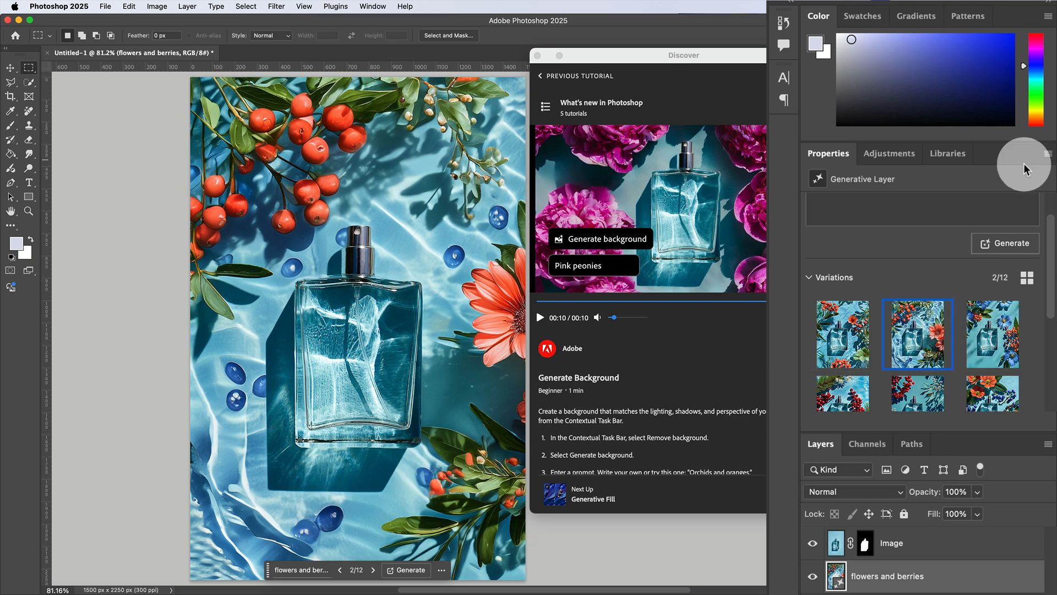
pyautogui.click(995, 325)
pyautogui.scroll(-2, 996, 325)
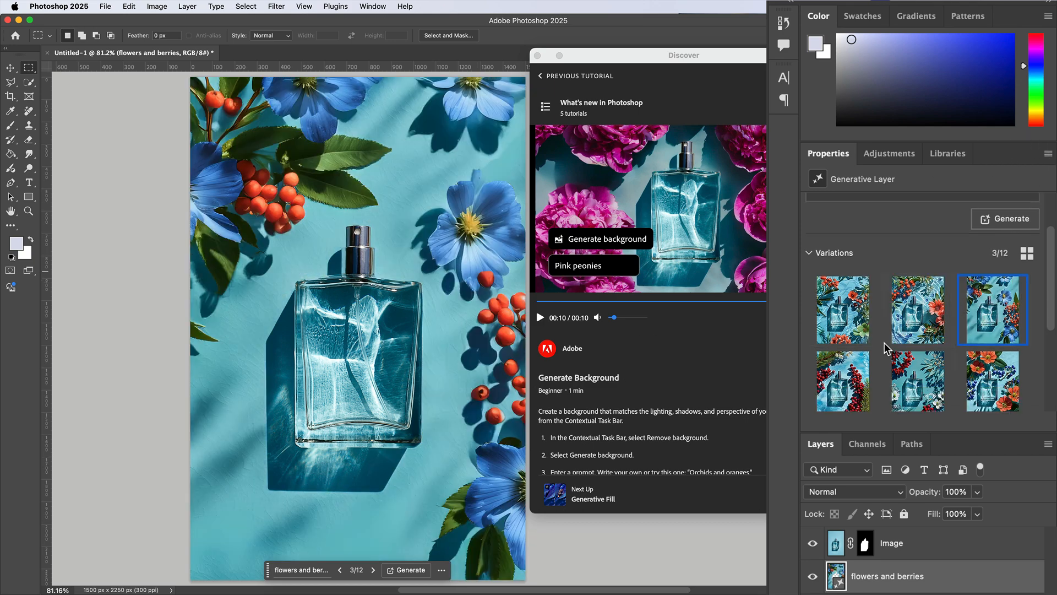
pyautogui.click(841, 353)
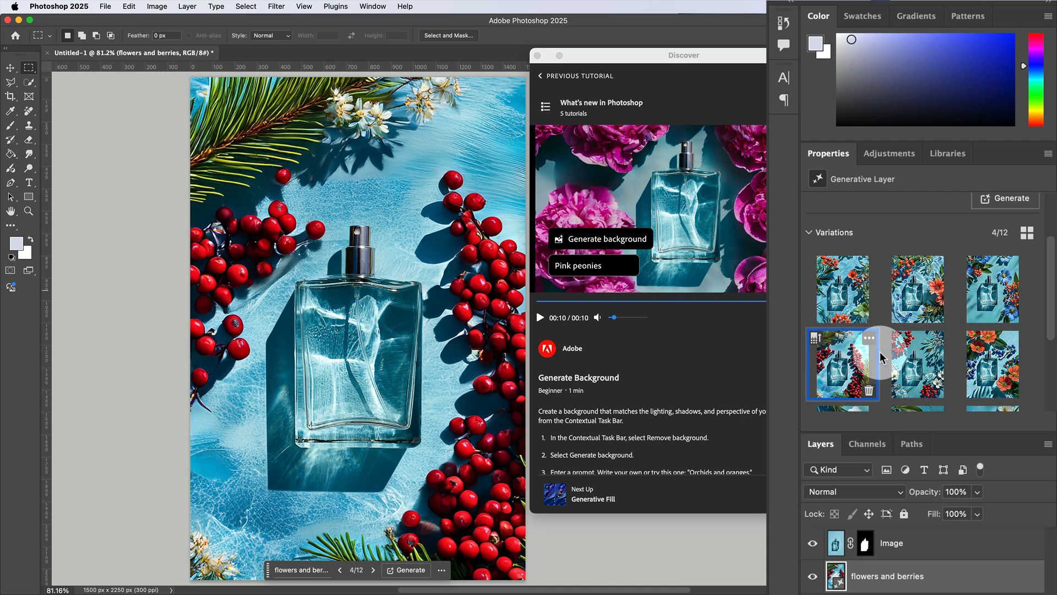
pyautogui.click(916, 352)
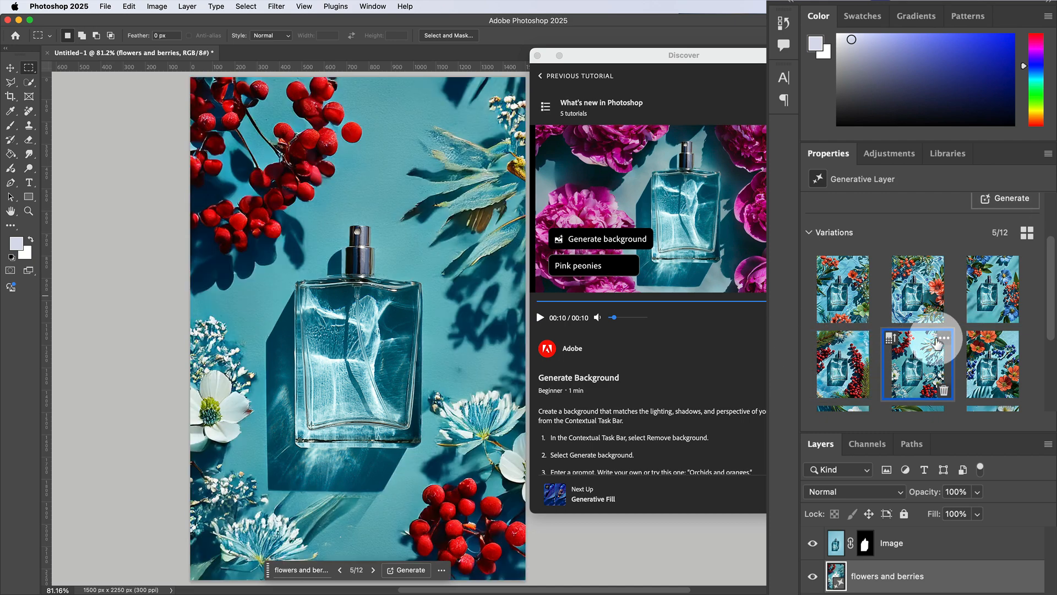
pyautogui.click(986, 358)
pyautogui.scroll(-2, 978, 376)
pyautogui.click(978, 376)
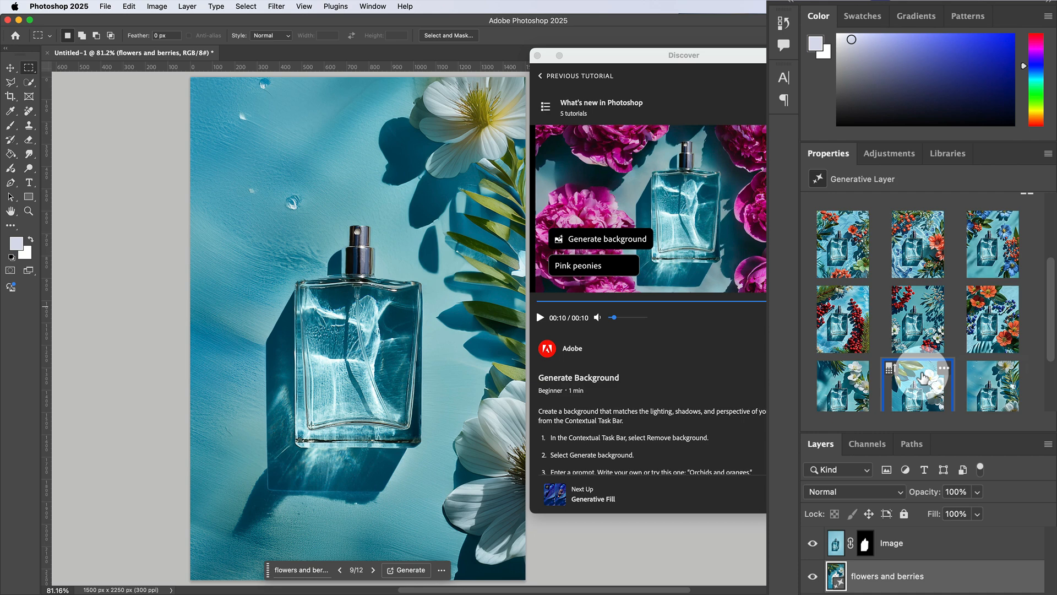
pyautogui.click(911, 377)
pyautogui.click(865, 377)
# Review the three newest background variations again and select the first one for the perfume bottle.
pyautogui.scroll(6, 991, 322)
pyautogui.click(991, 375)
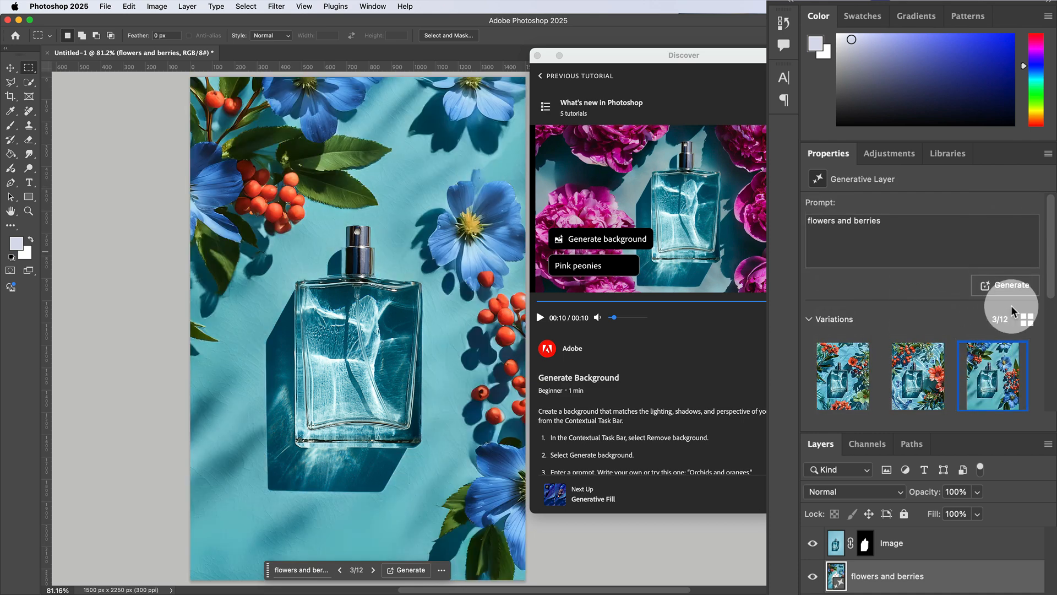
pyautogui.click(916, 377)
pyautogui.click(851, 373)
pyautogui.click(917, 376)
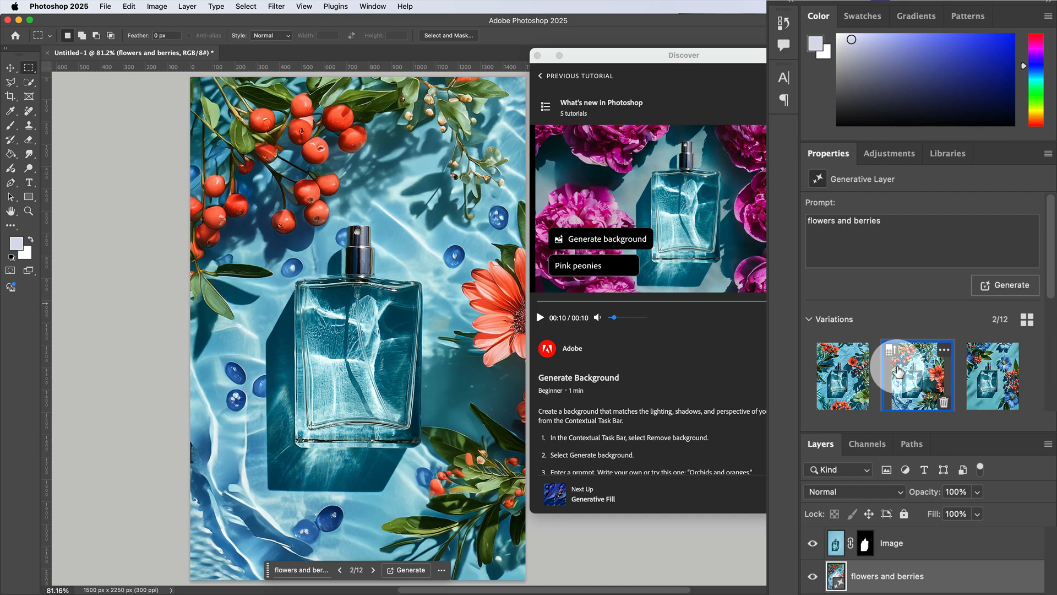
pyautogui.click(843, 376)
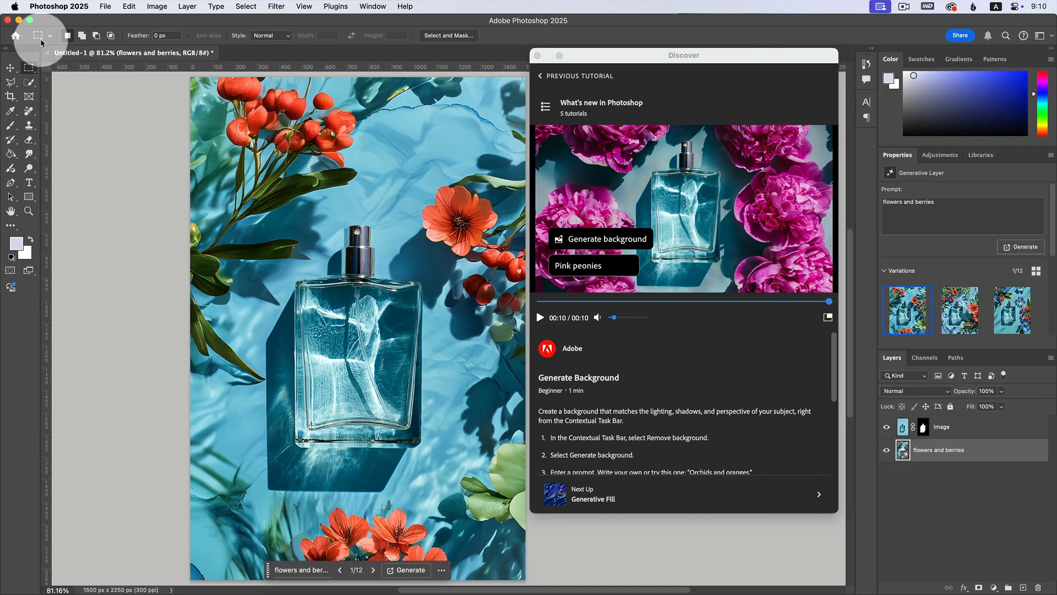
# Close the perfume bottle document without saving and open the What's new overview from the home screen.
pyautogui.click(47, 52)
pyautogui.click(542, 241)
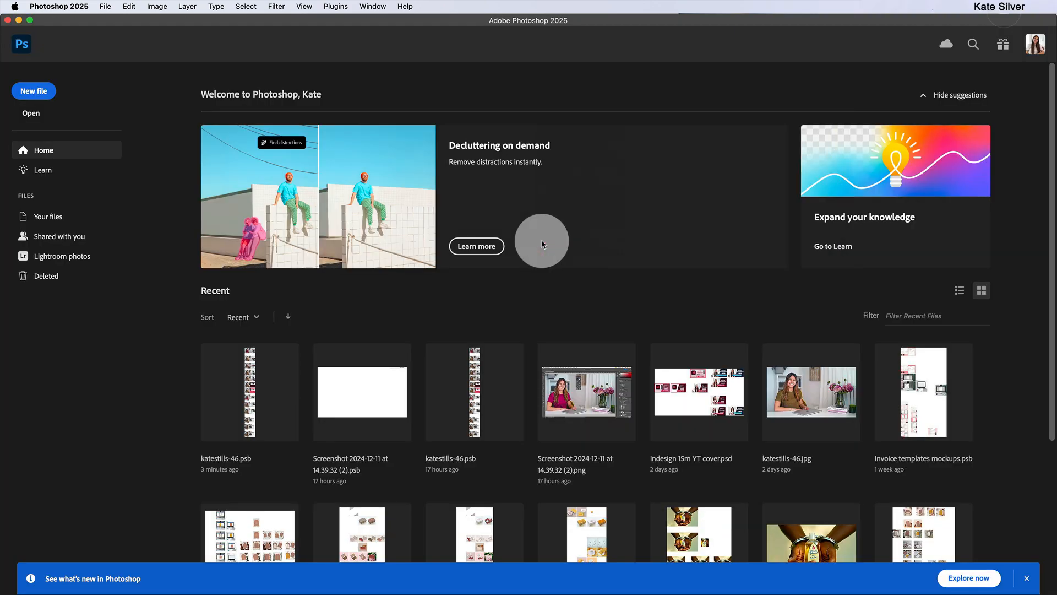
pyautogui.click(1000, 47)
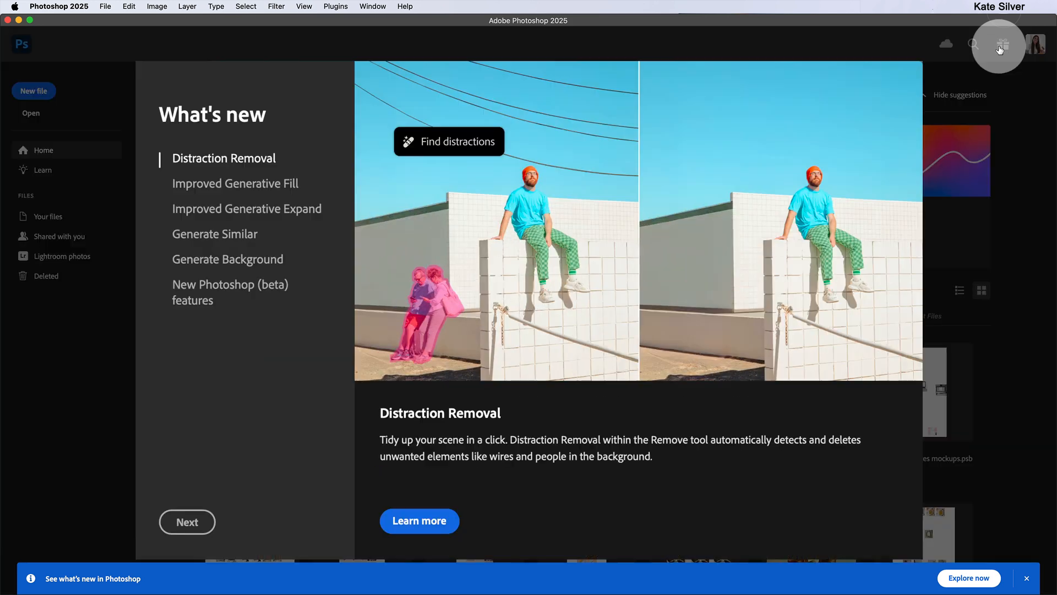
# Open the Photoshop (beta) download page from the What's new overview and make the Creative Cloud window fill the screen.
pyautogui.click(221, 300)
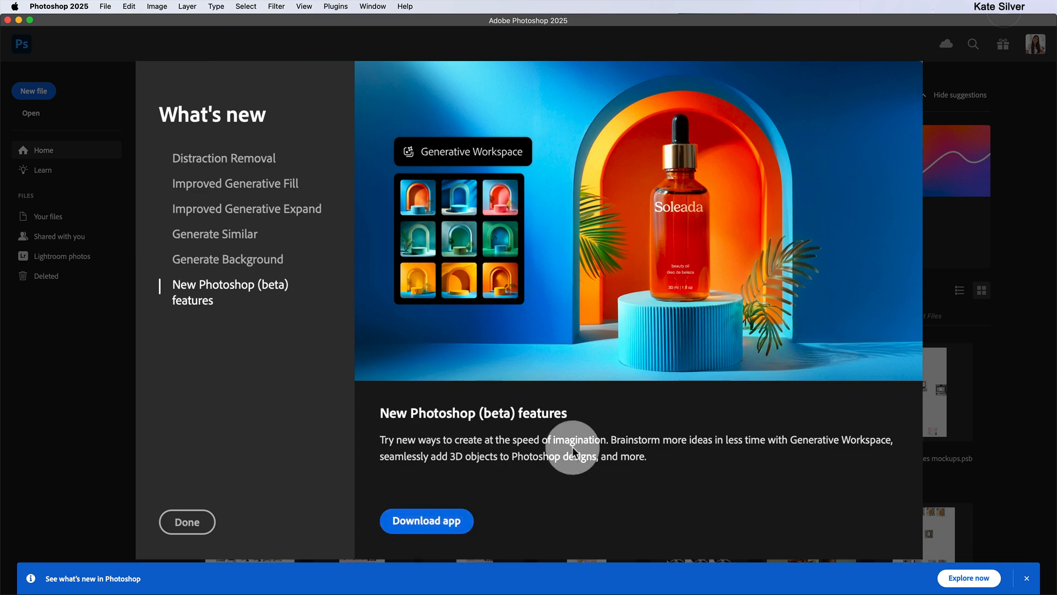
pyautogui.click(435, 522)
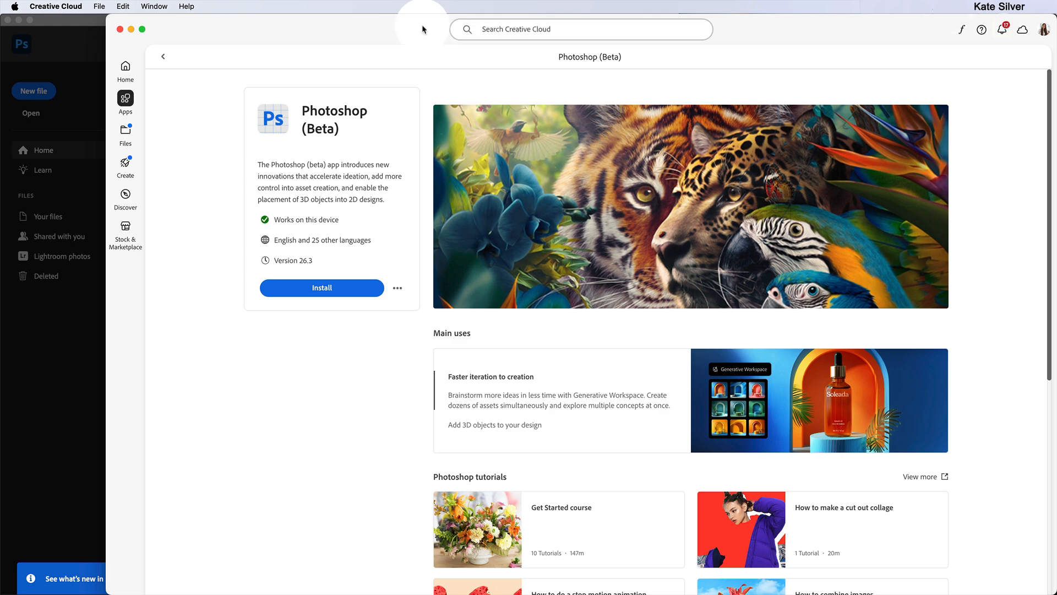
pyautogui.moveTo(424, 28); pyautogui.dragTo(298, 11)
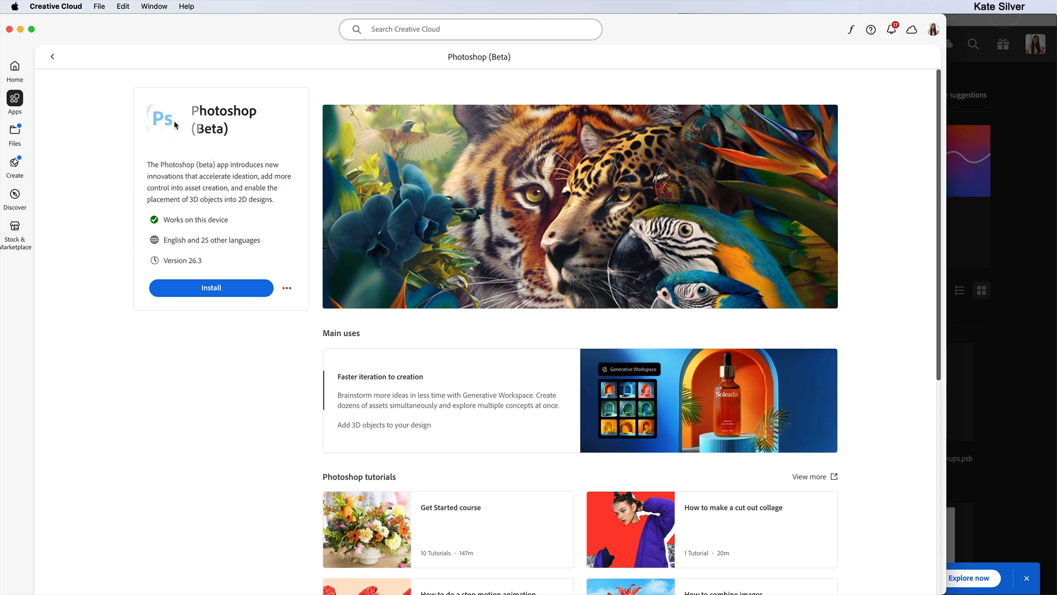
pyautogui.moveTo(942, 17); pyautogui.dragTo(1052, 16)
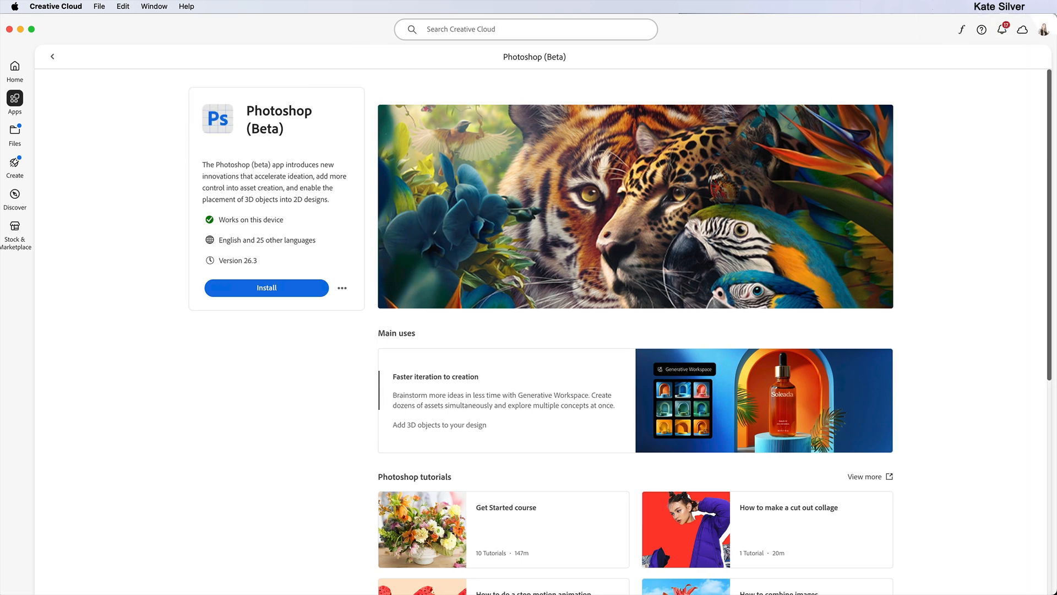
# Start installing Photoshop (Beta) and minimize the Creative Cloud window.
pyautogui.click(259, 291)
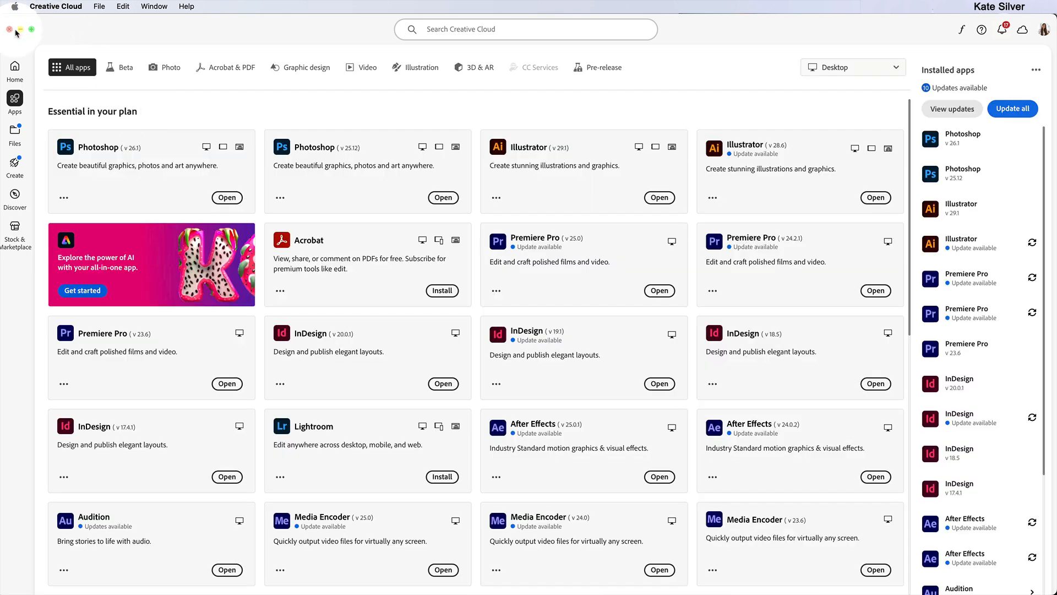
pyautogui.click(20, 29)
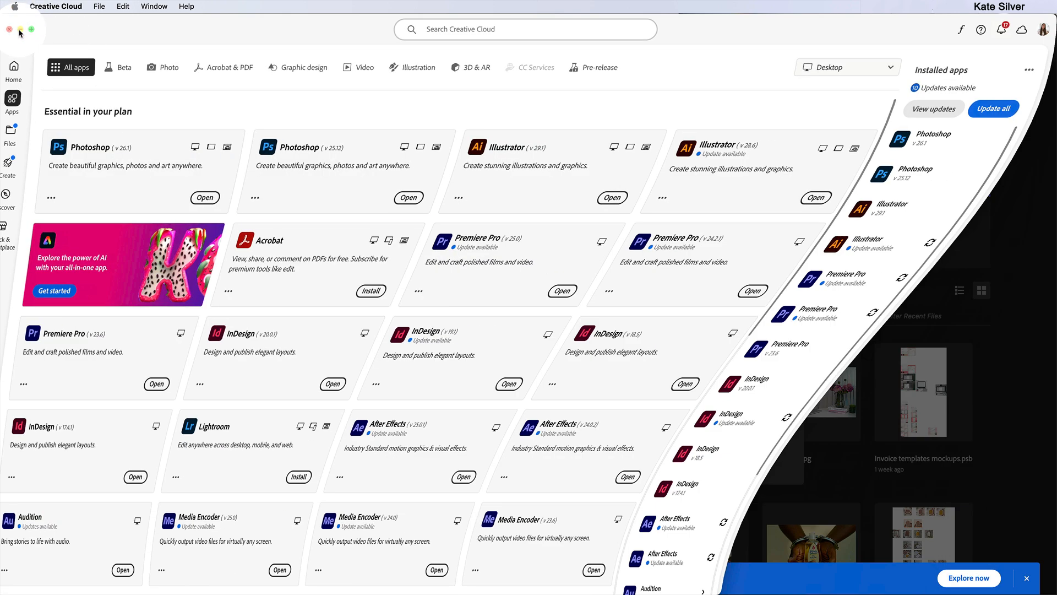
# Look through all the What's new entries in order, from Distraction Removal to New Photoshop (beta) features.
pyautogui.click(236, 291)
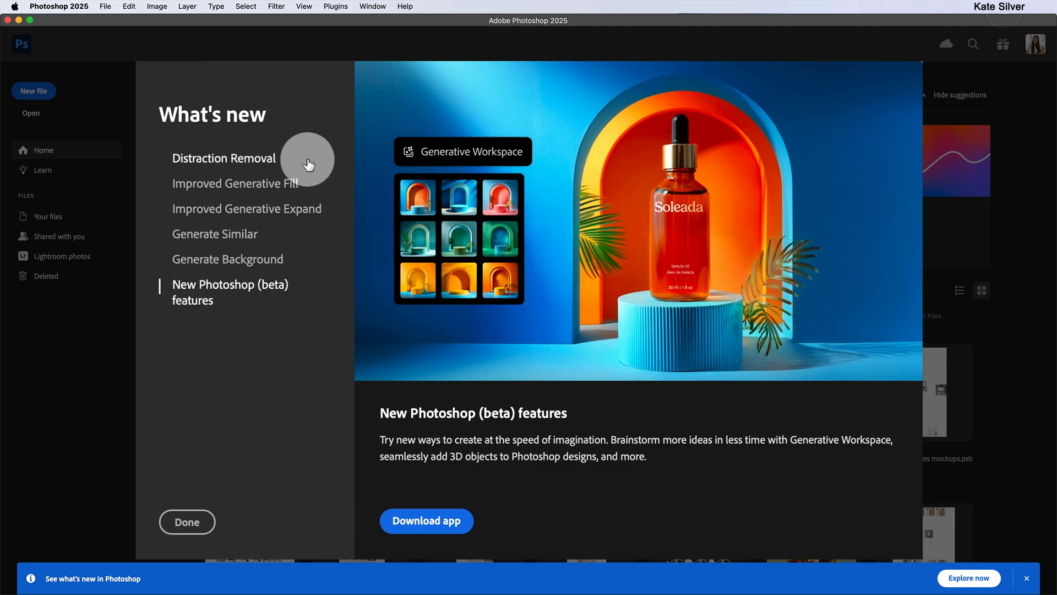
pyautogui.click(237, 158)
pyautogui.click(258, 183)
pyautogui.click(260, 217)
pyautogui.click(257, 231)
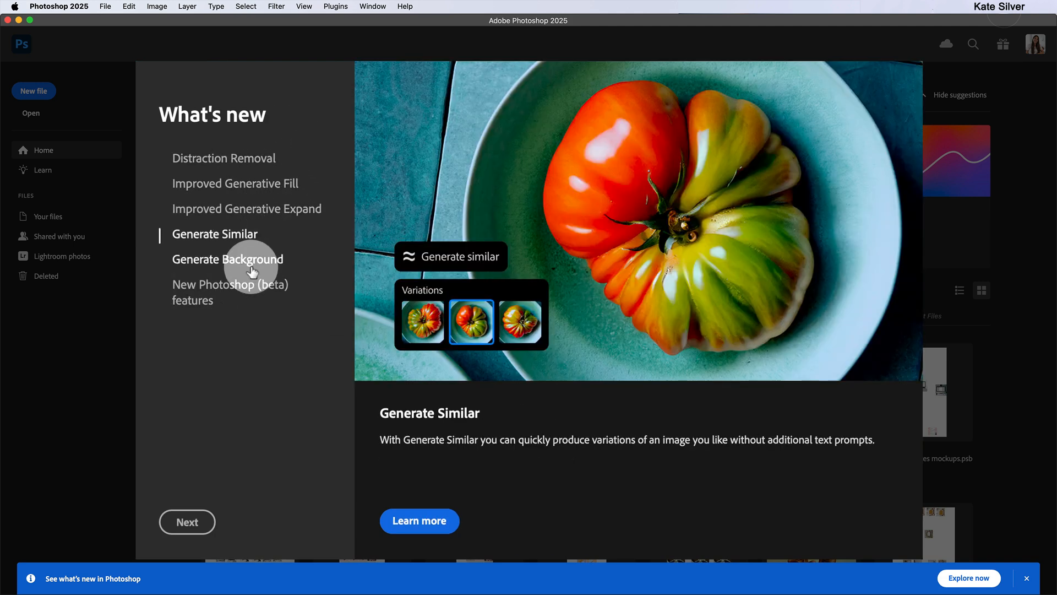
pyautogui.click(243, 261)
pyautogui.click(245, 288)
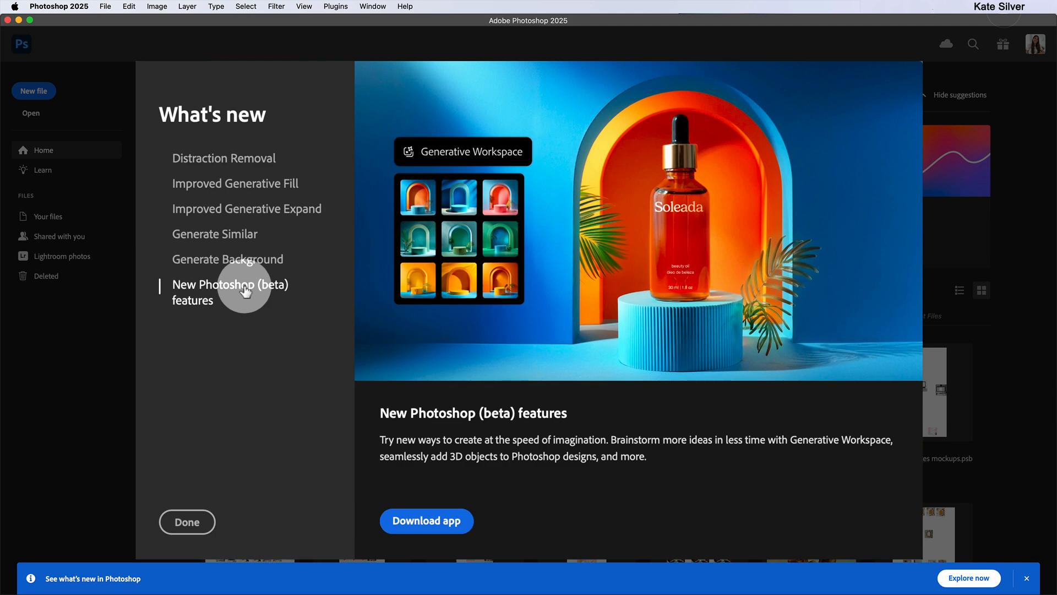
# Review the What's new pages on distraction removal, Generative Expand, Generate Similar, Generate Background and the beta features once more.
pyautogui.click(230, 166)
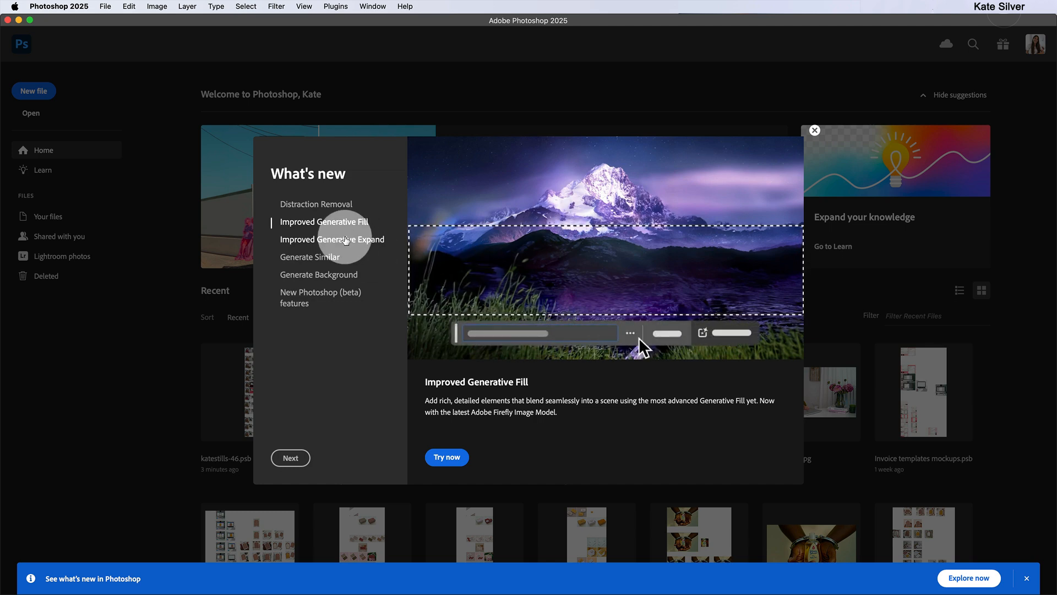
pyautogui.click(346, 241)
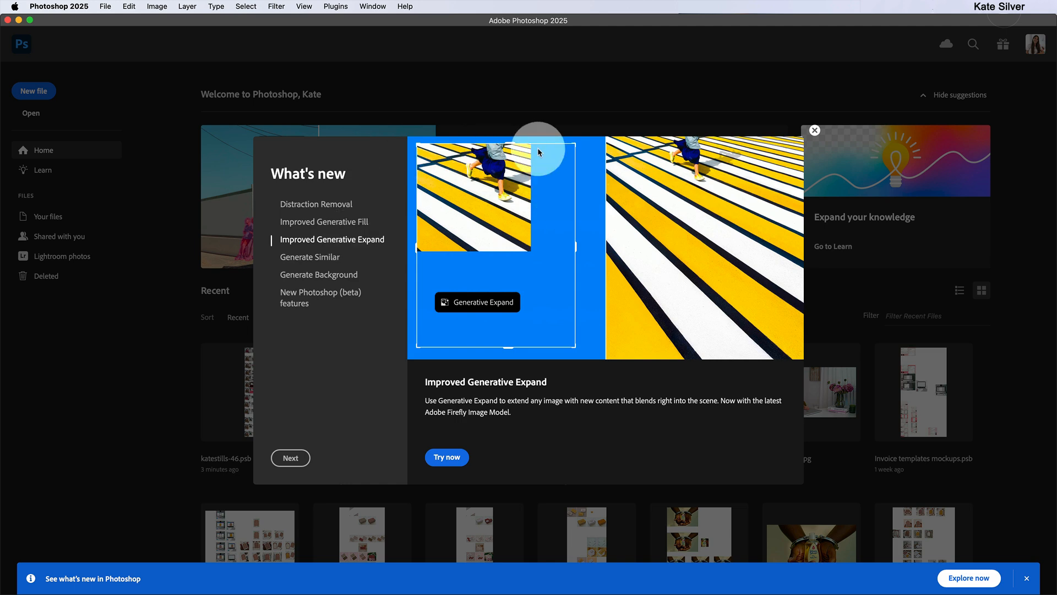
pyautogui.click(313, 258)
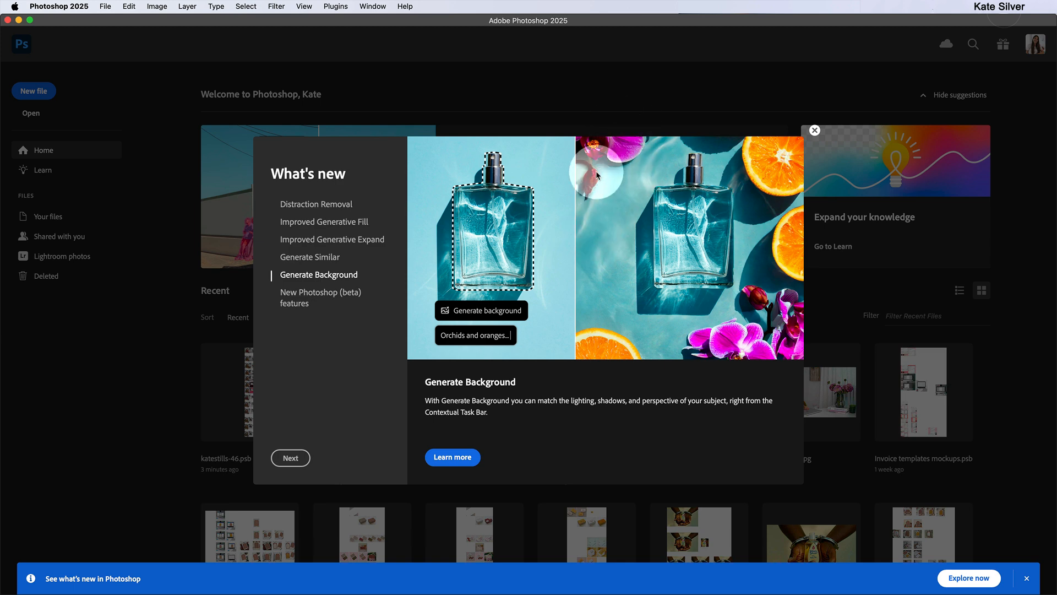
pyautogui.click(322, 300)
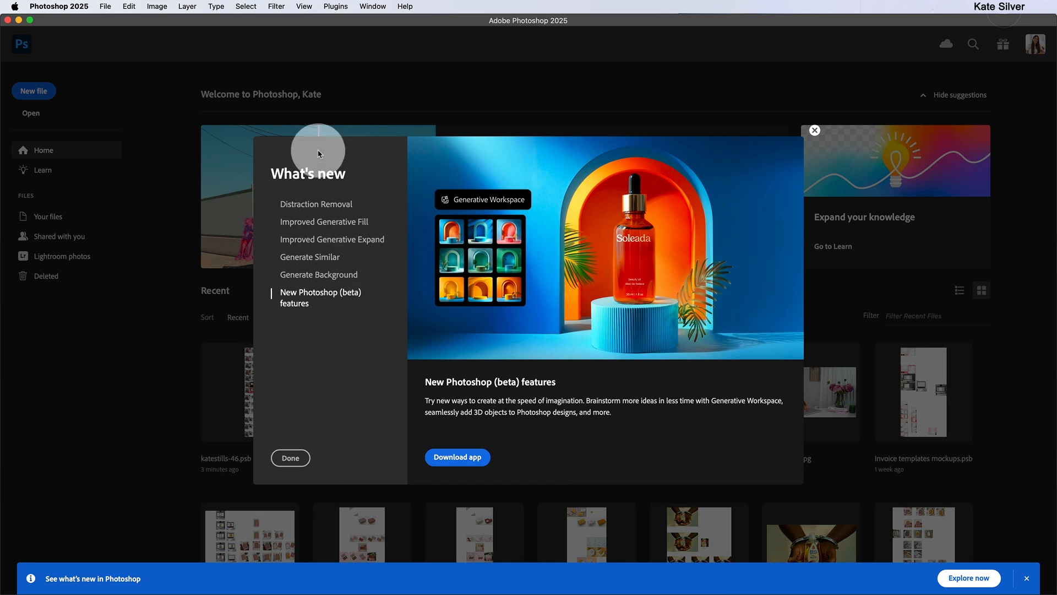
pyautogui.click(308, 206)
pyautogui.click(326, 241)
pyautogui.click(322, 257)
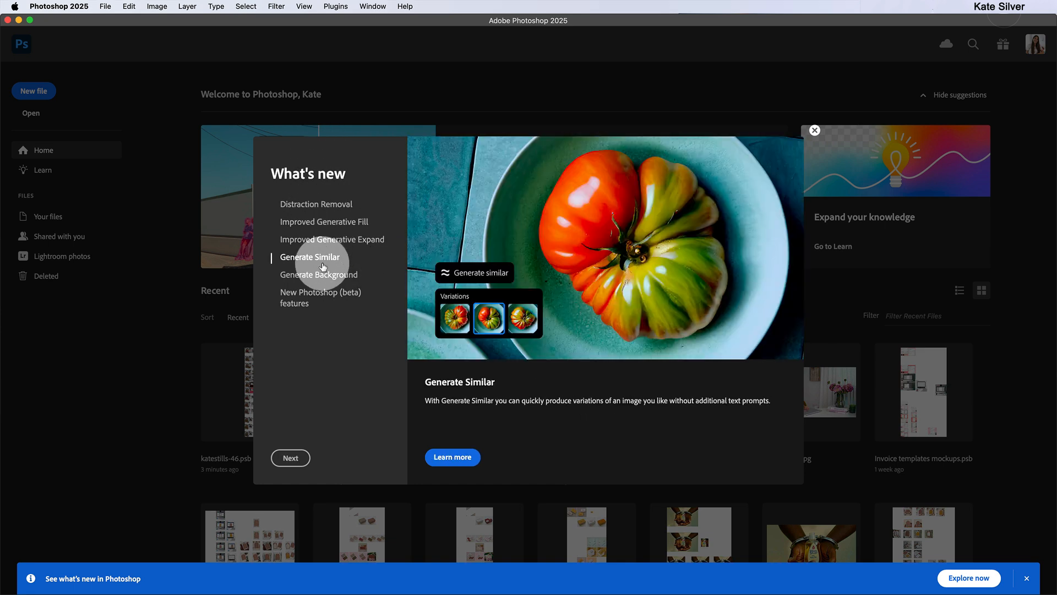
pyautogui.click(319, 275)
pyautogui.click(322, 296)
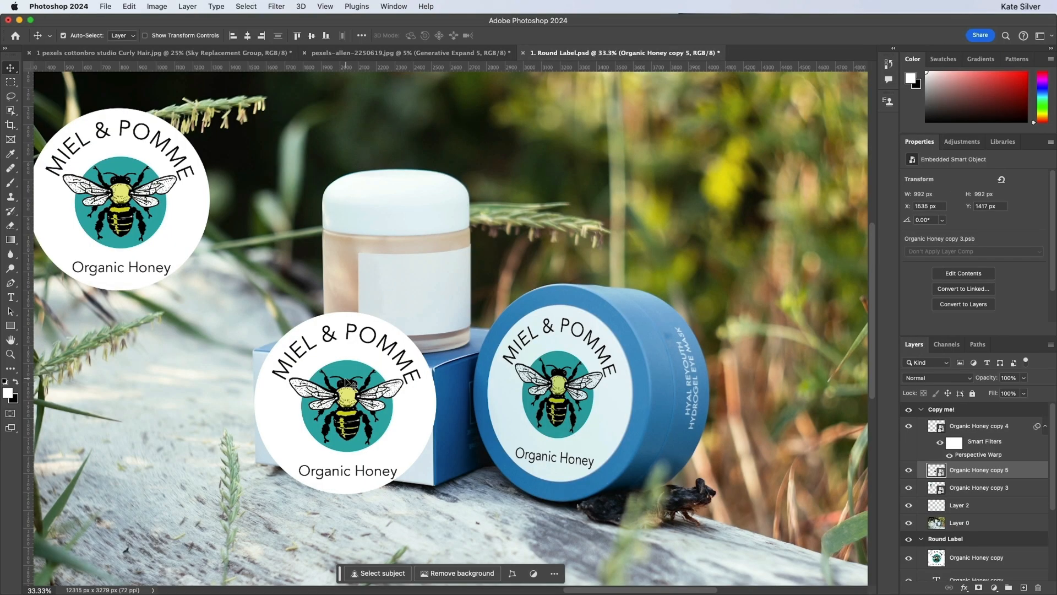
# Scale the selected Organic Honey label and fit it in perspective to the front of the blue box.
pyautogui.press('super+t')
pyautogui.moveTo(432, 326); pyautogui.dragTo(396, 333)
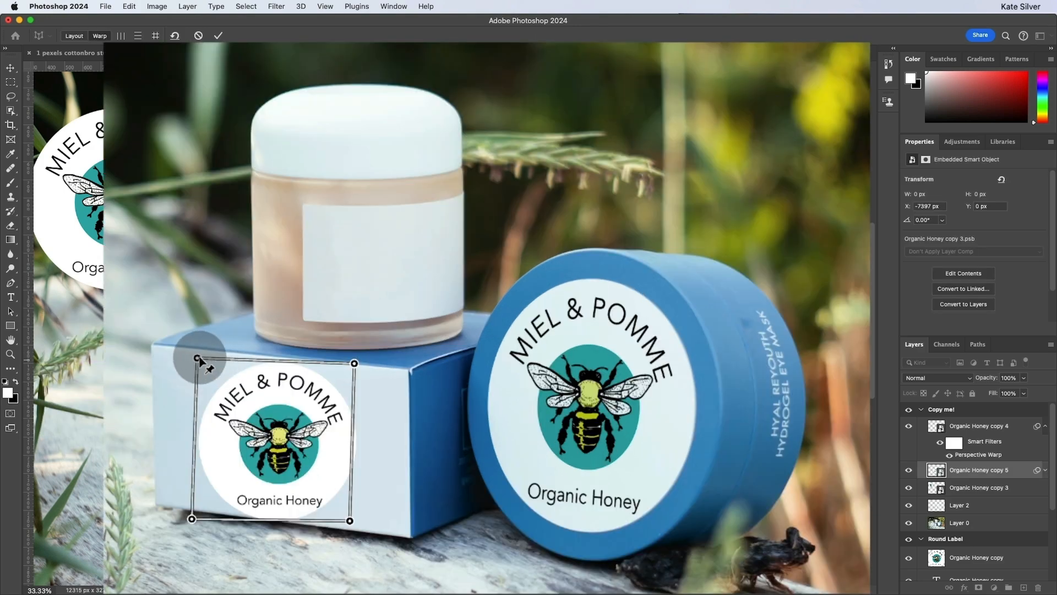
pyautogui.moveTo(284, 356); pyautogui.dragTo(288, 353)
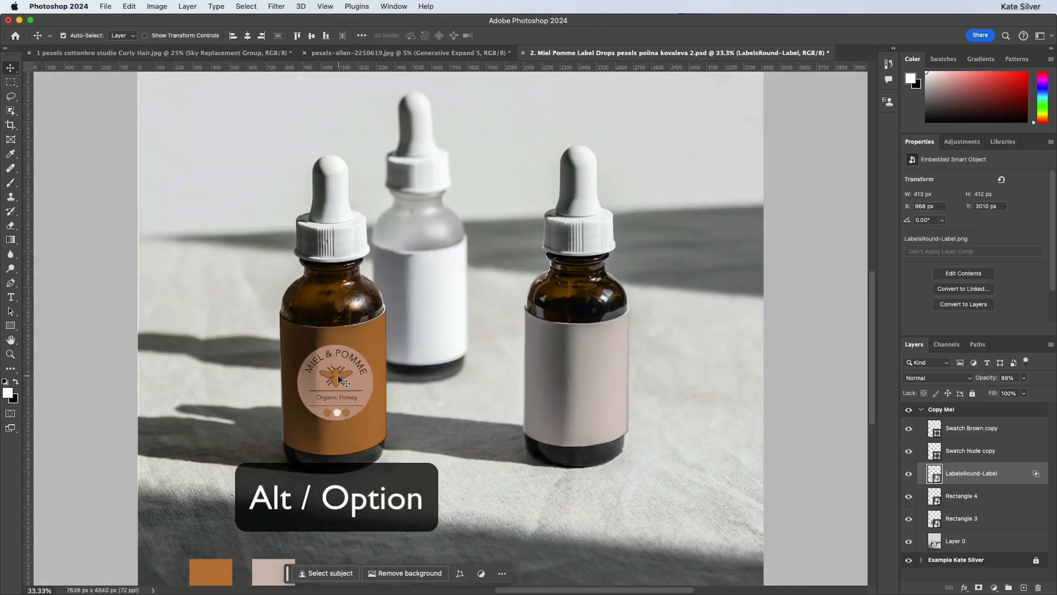
# Place a copy of the round label on the nude-labelled dropper bottle and show Layer 3 on the white T-shirt.
pyautogui.moveTo(339, 377); pyautogui.dragTo(581, 377)
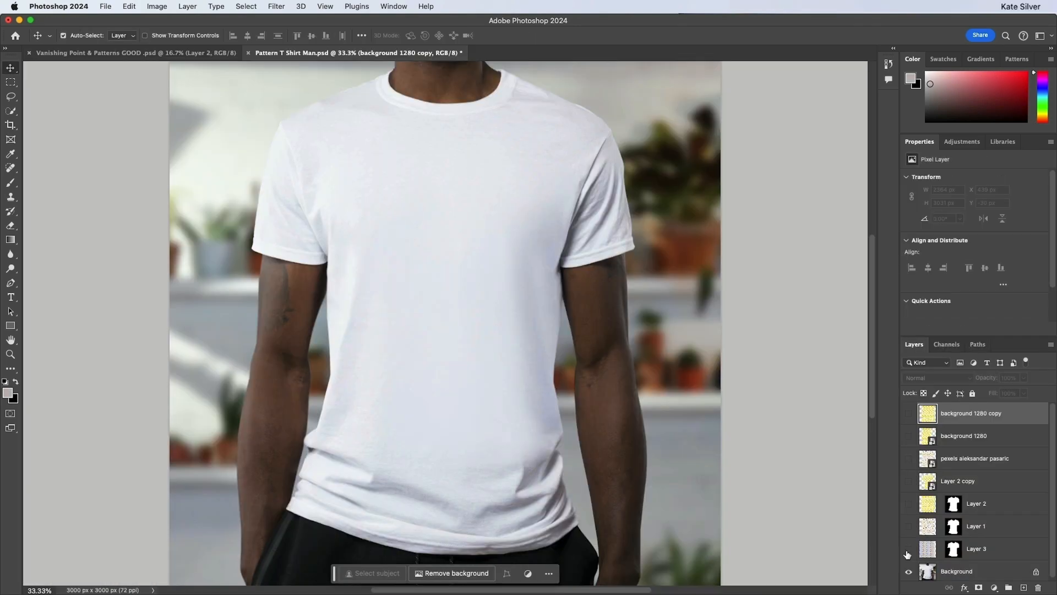
pyautogui.click(908, 549)
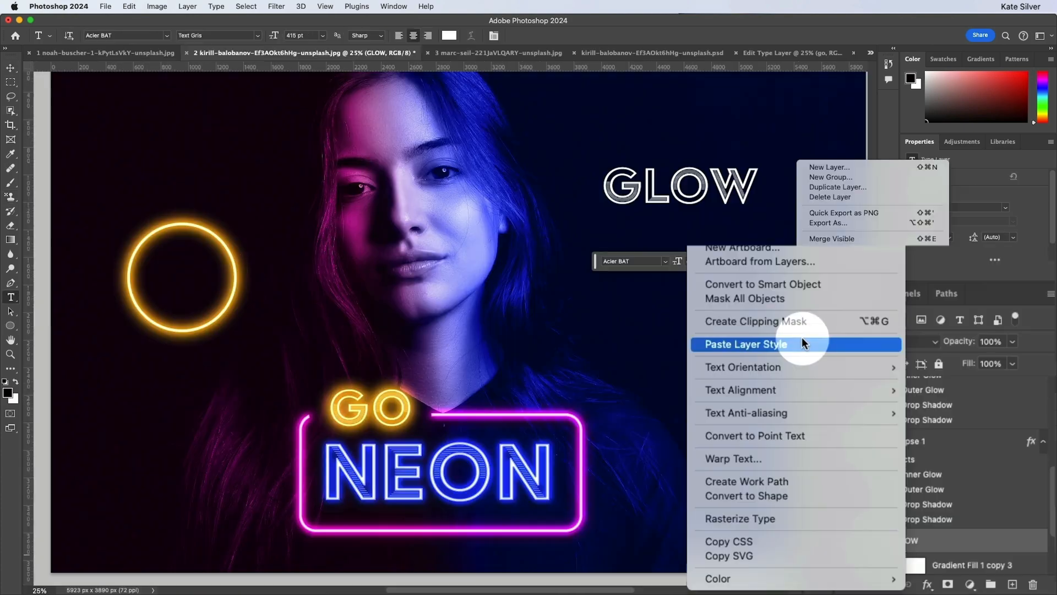
# Paste the copied neon layer style onto the GLOW text layer.
pyautogui.click(802, 342)
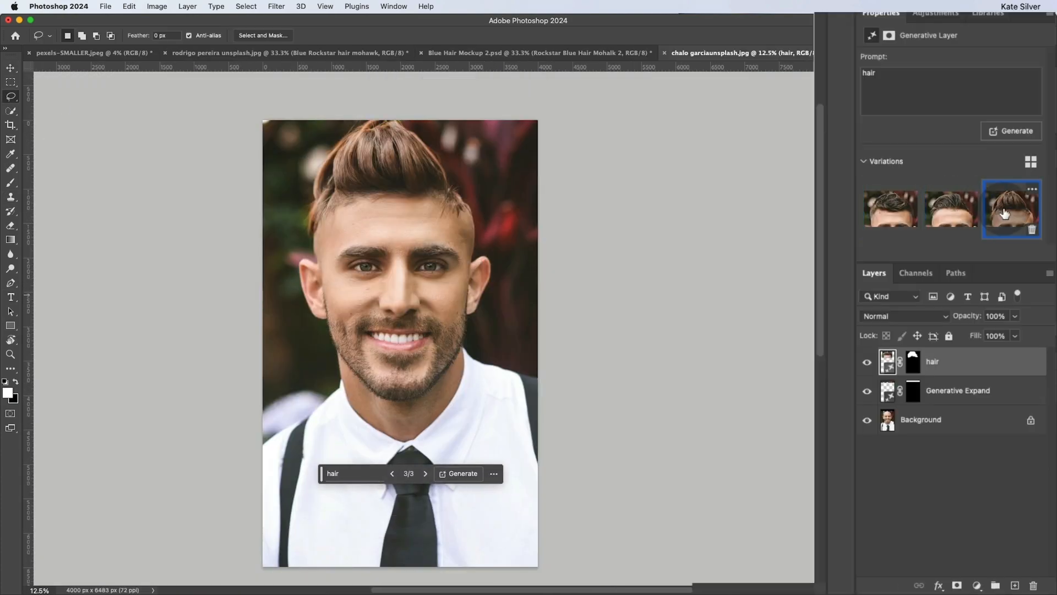
# Preview the second hair variation for the bearded man and compare the Generative Expand variations of the flower-eyebrow portrait.
pyautogui.click(951, 213)
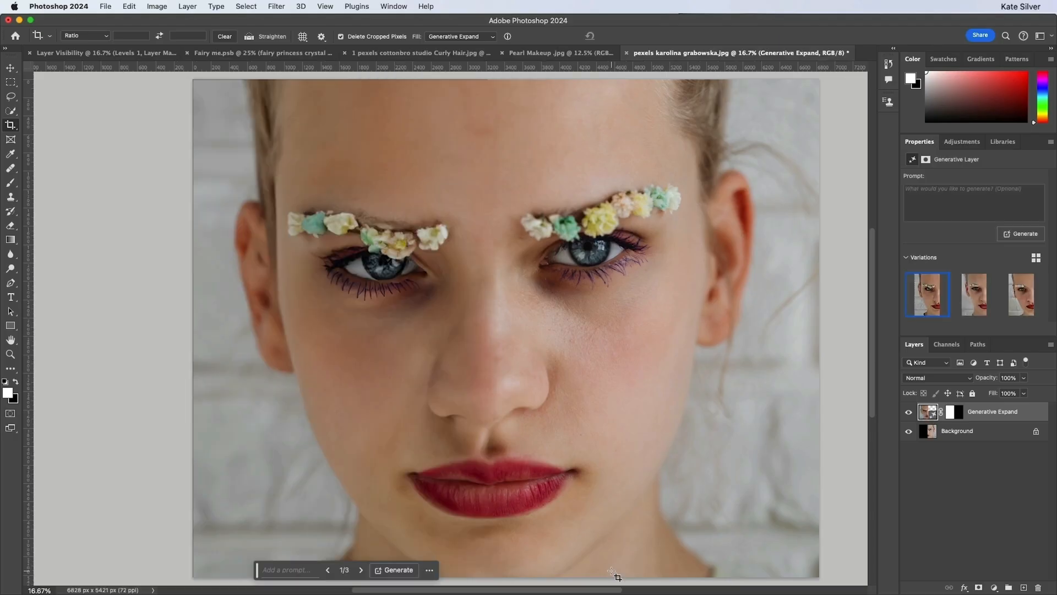
pyautogui.click(949, 211)
pyautogui.click(1012, 209)
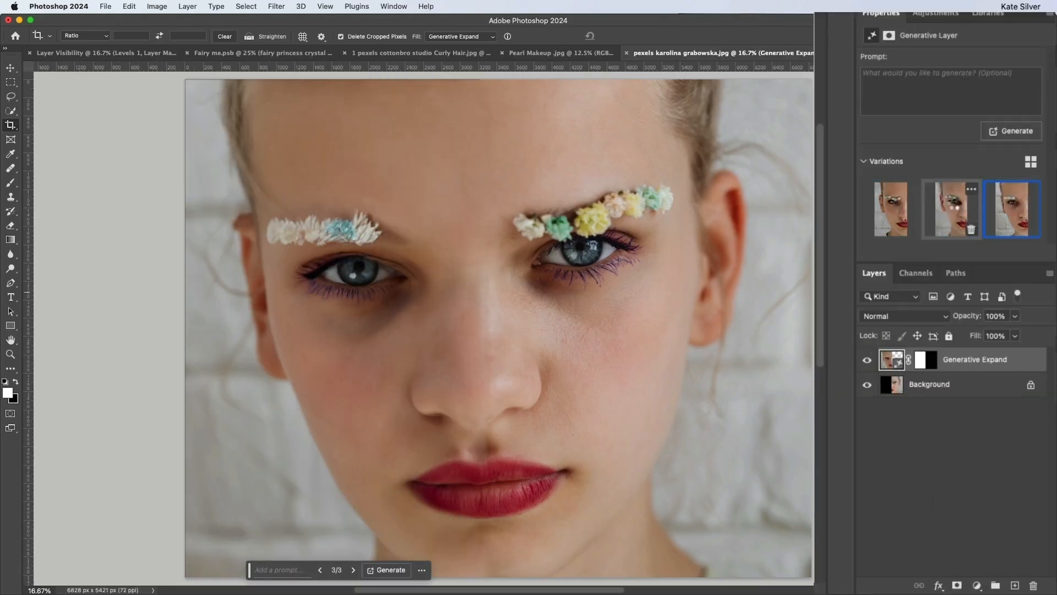
pyautogui.click(891, 209)
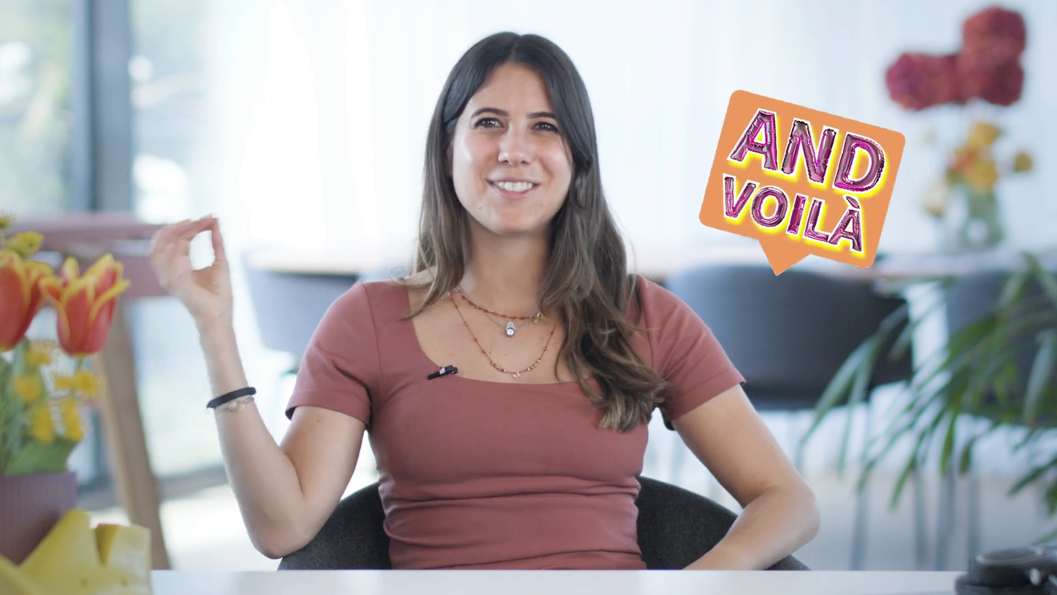